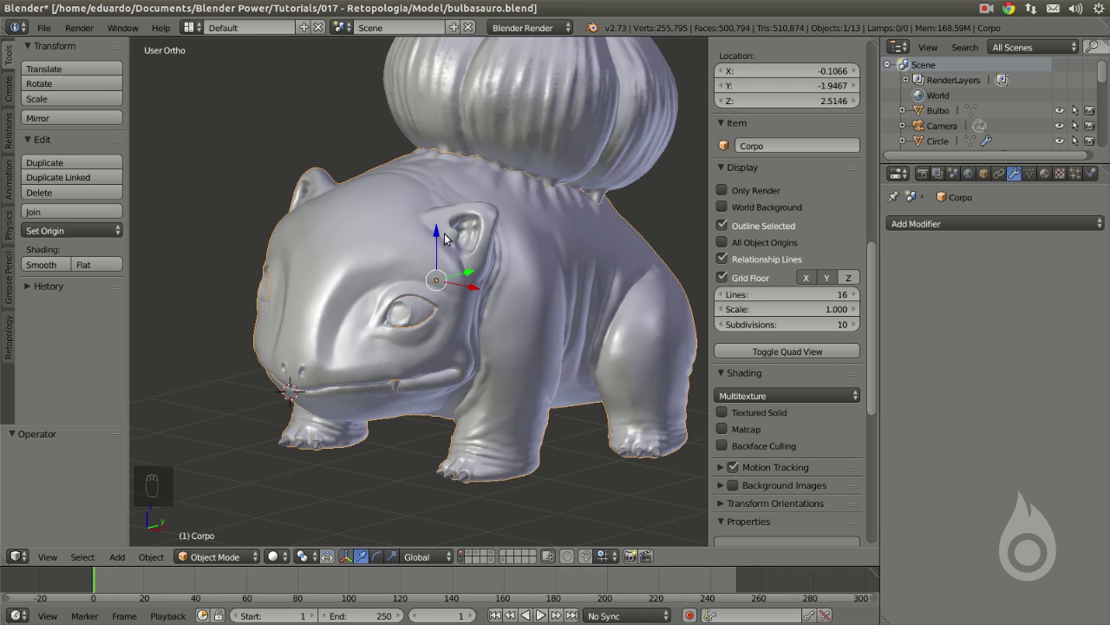
- Examine the sculpted body's mesh around the eye and ear in Edit Mode
key(Tab)
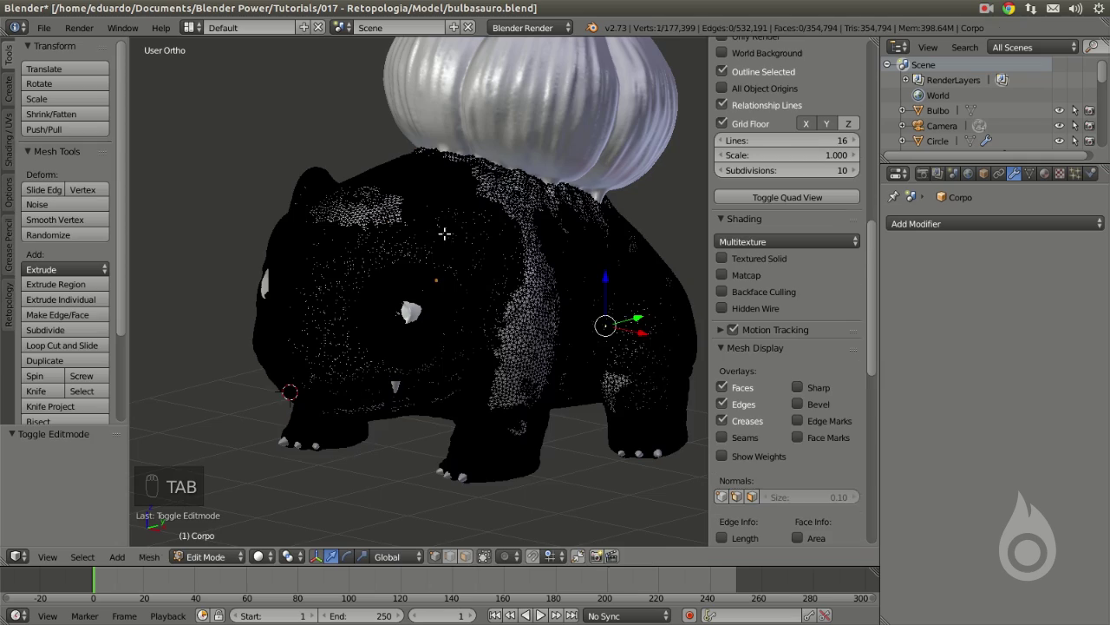
scroll(433, 258, up, 10)
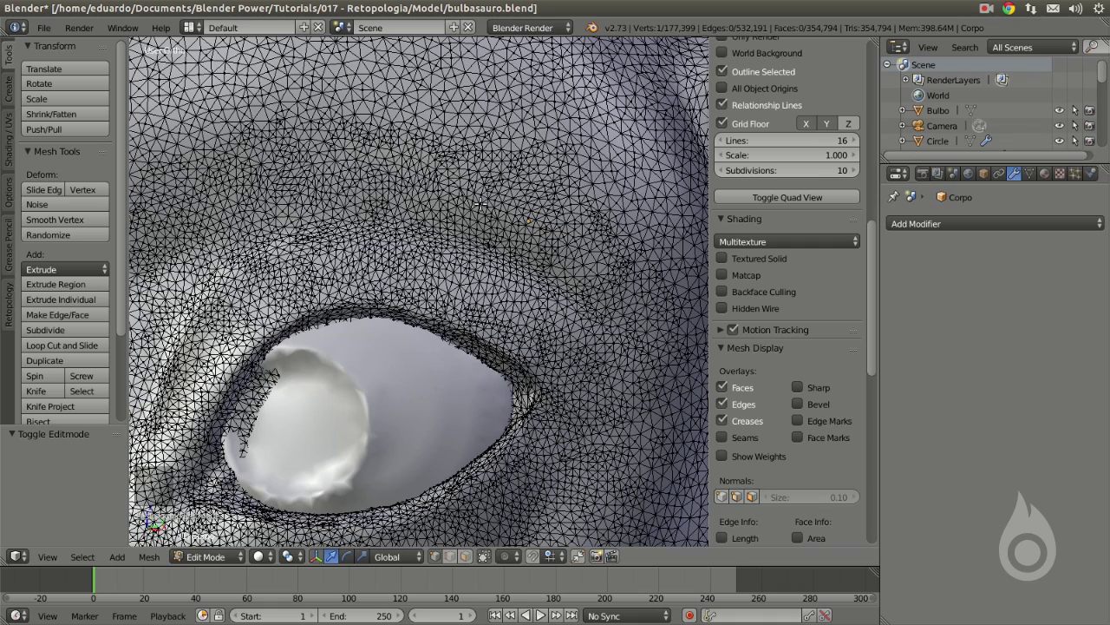
scroll(478, 226, down, 3)
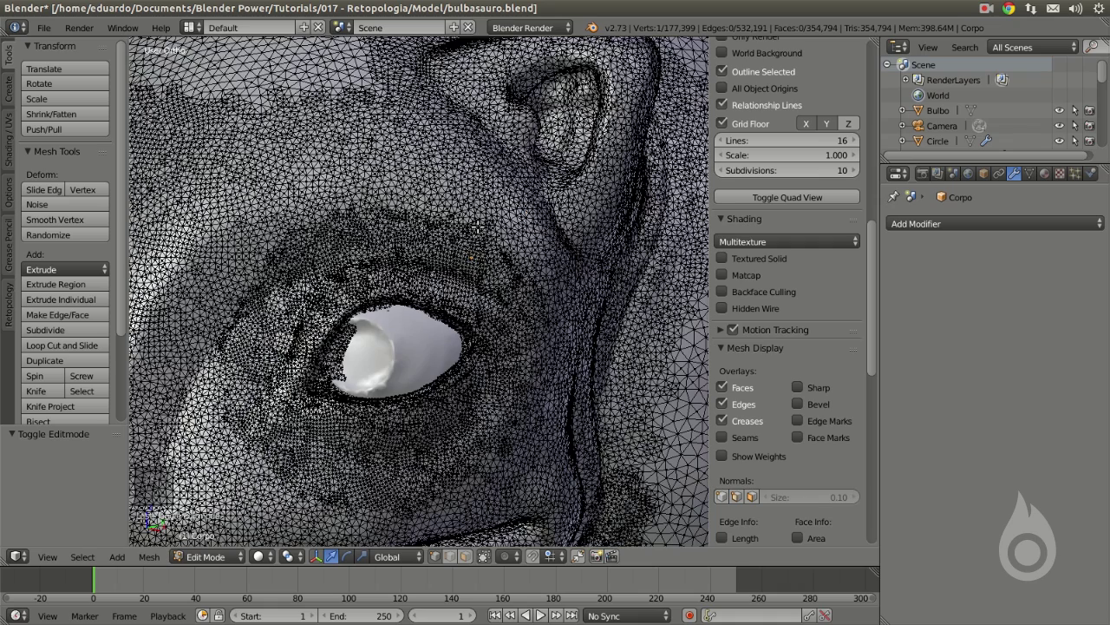
scroll(477, 226, down, 2)
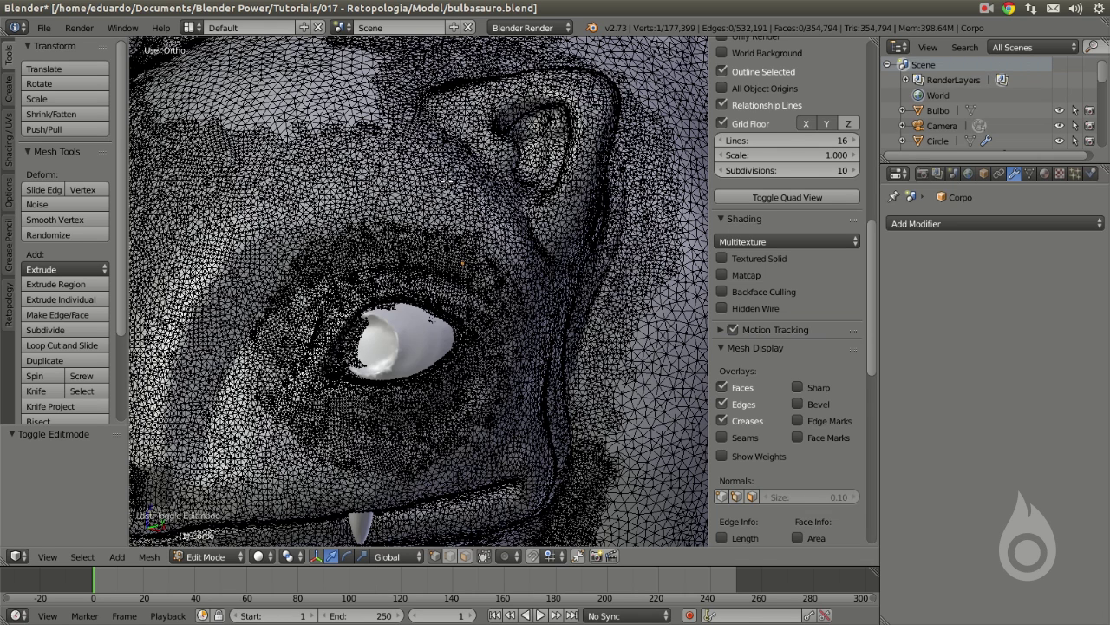
- Switch to the Blender window with the three spheres and inspect the icosphere's mesh in Edit Mode
mouse_move(2, 173)
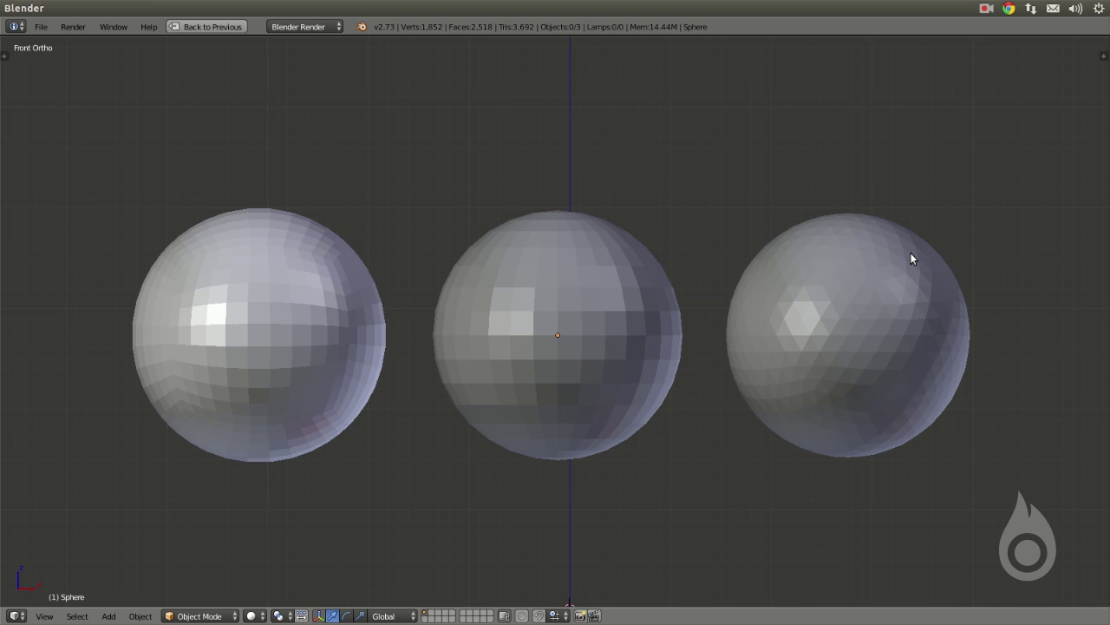
scroll(910, 259, up, 3)
shift+middle_drag(954, 299, 480, 356)
scroll(573, 263, up, 2)
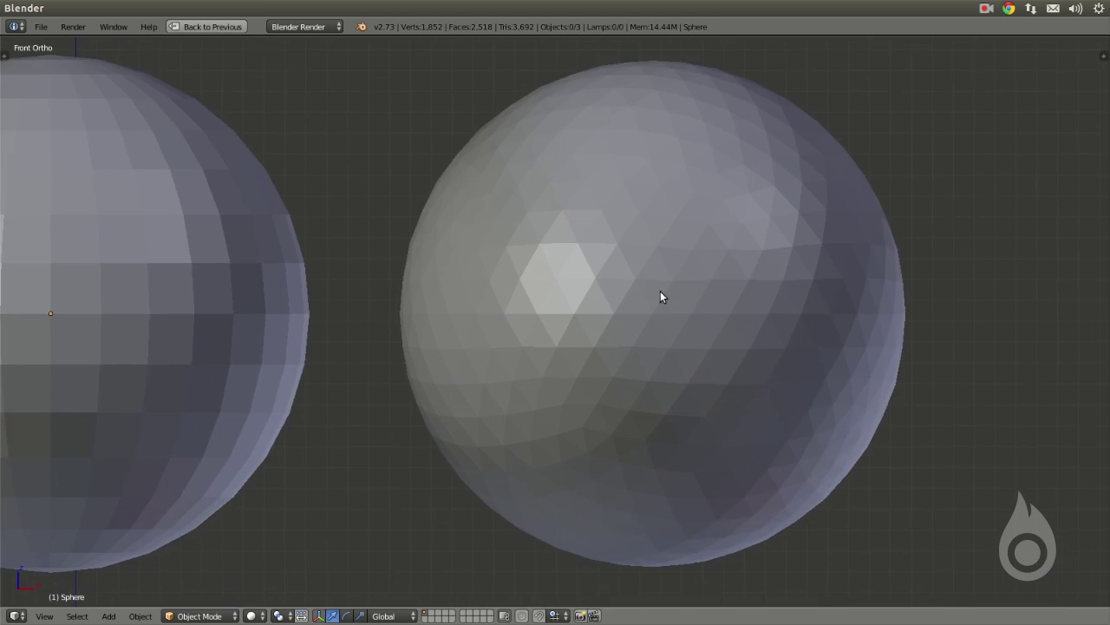
scroll(573, 263, up, 4)
scroll(682, 286, down, 5)
right_click(689, 291)
key(Tab)
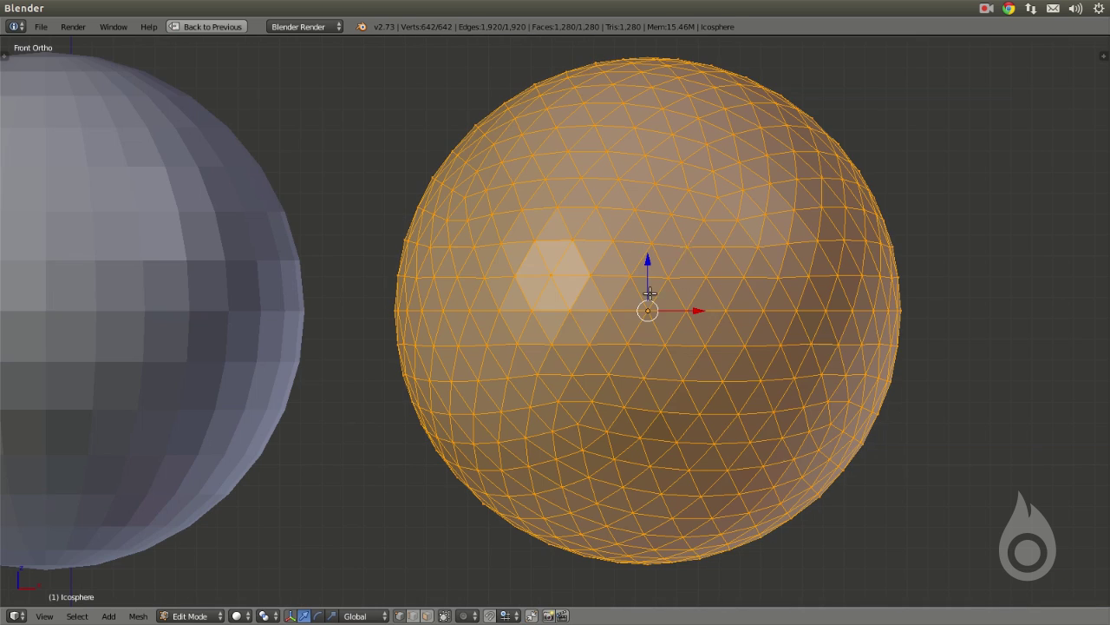
key(Tab)
- Inspect the middle UV sphere's face grid in Edit Mode, selecting a single vertex just above its centre
scroll(476, 293, down, 3)
shift+middle_drag(476, 294, 615, 303)
right_click(604, 309)
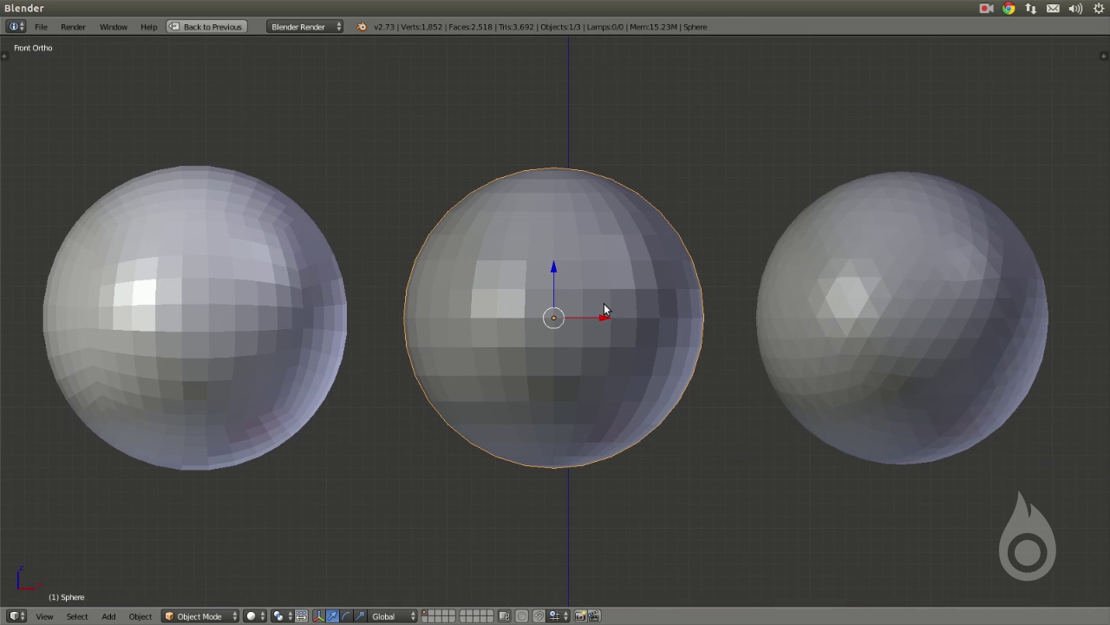
key(Tab)
scroll(598, 309, up, 5)
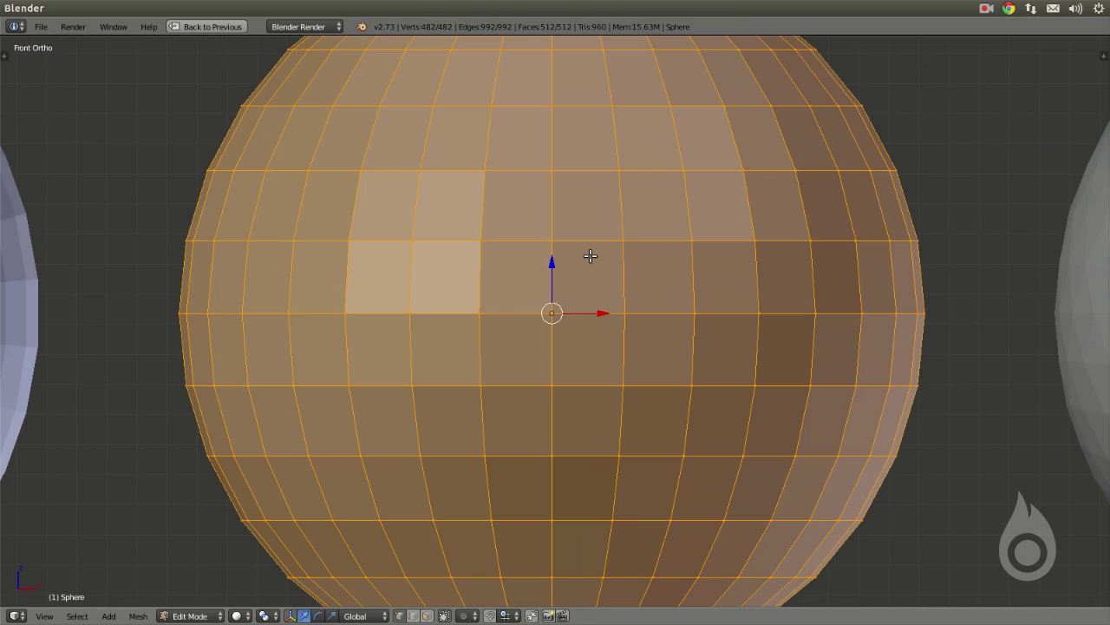
key(a)
right_click(539, 252)
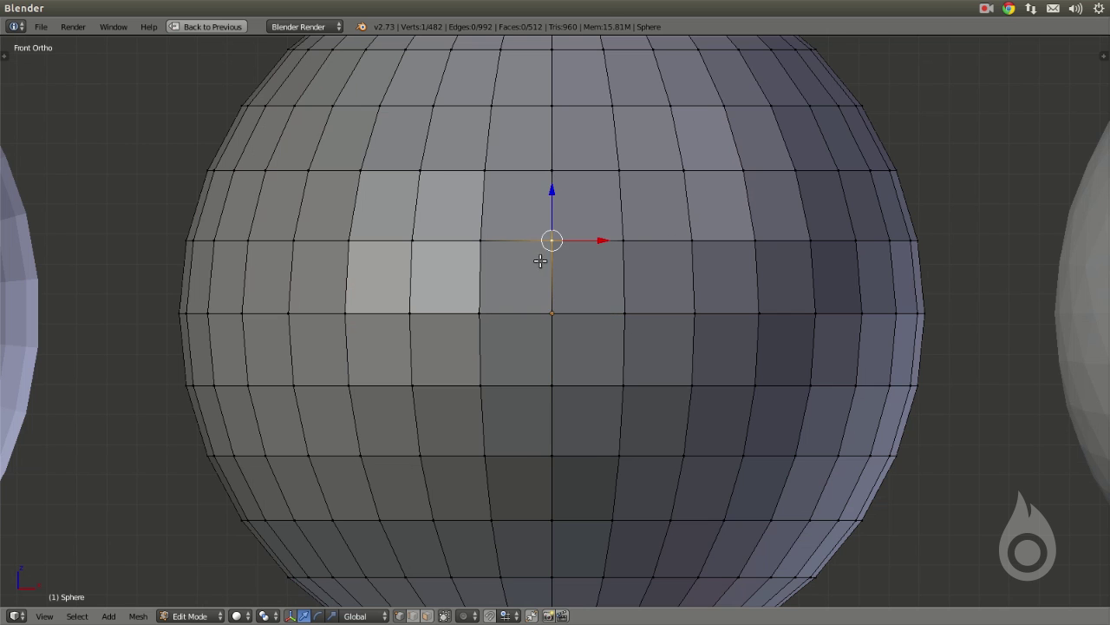
scroll(538, 252, down, 5)
key(Tab)
- Inspect the cube-based sphere's face layout in Edit Mode, then view all three spheres together in Object Mode
scroll(402, 316, up, 5)
right_click(497, 310)
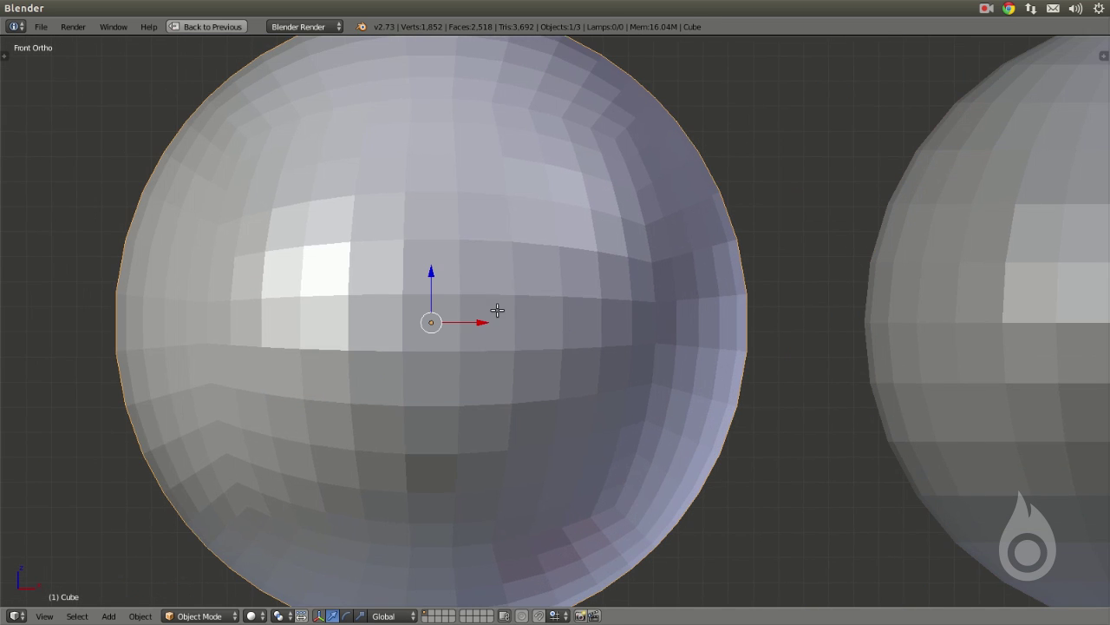
key(Tab)
shift+middle_drag(495, 309, 533, 286)
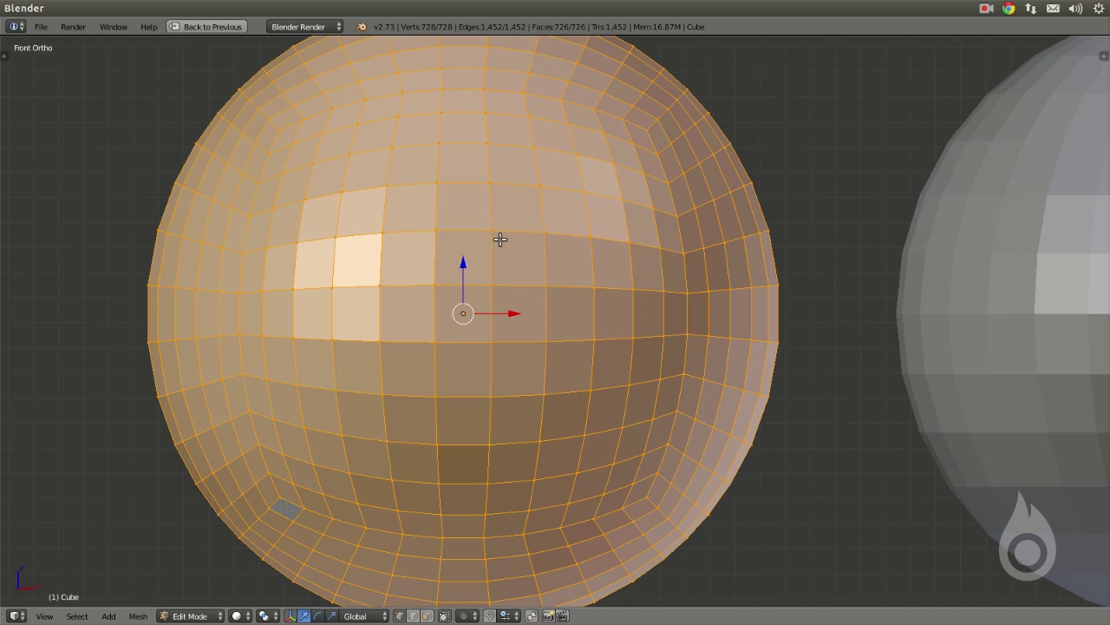
scroll(511, 236, down, 3)
middle_drag(550, 151, 507, 289)
key(Tab)
shift+middle_drag(872, 431, 729, 345)
scroll(690, 330, down, 5)
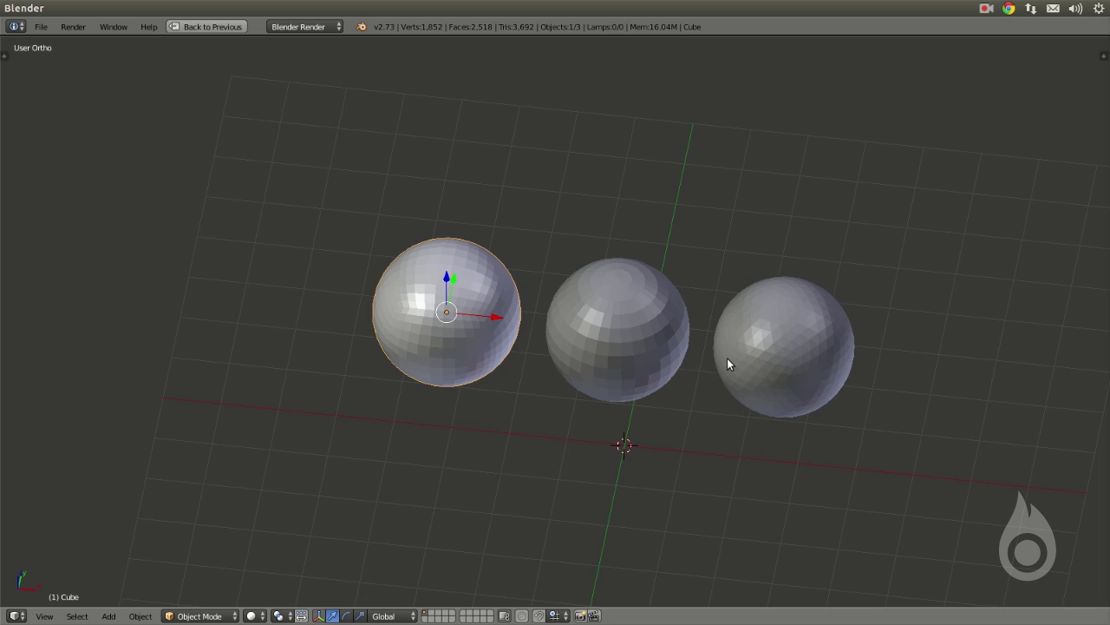
scroll(727, 358, up, 2)
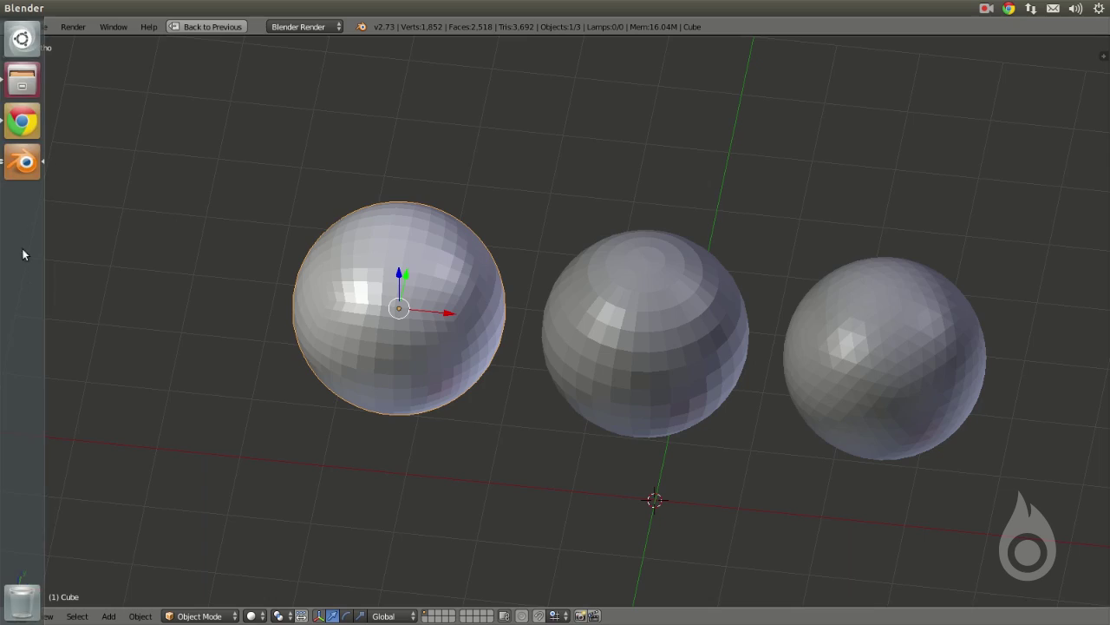
- Switch back to the bulbasauro.blend window and return the body to Object Mode
key(super+w)
click(381, 179)
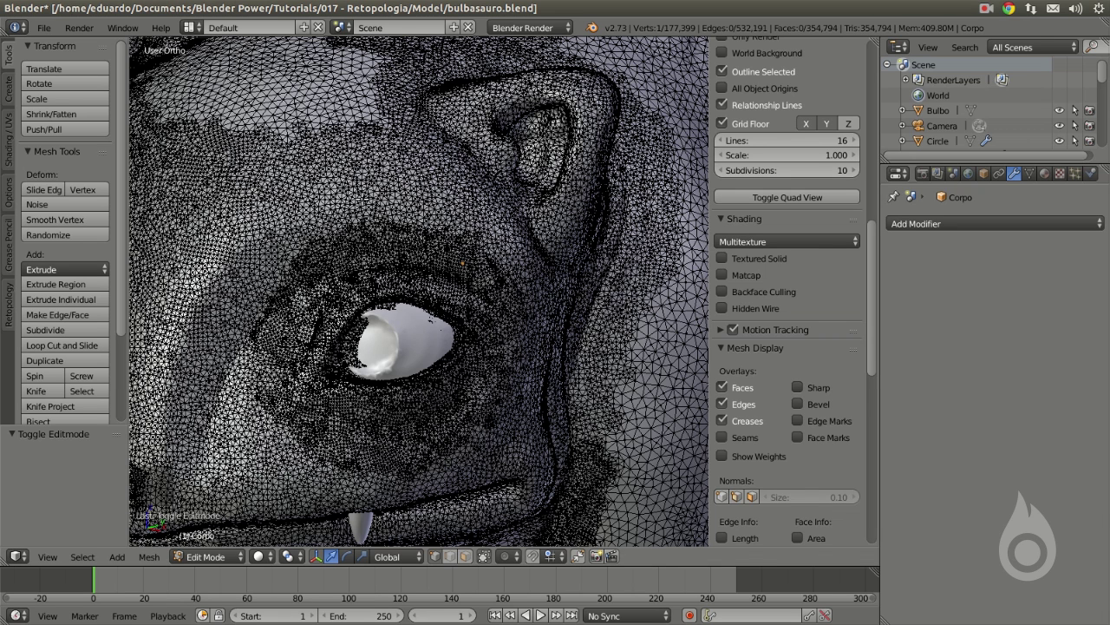
key(Tab)
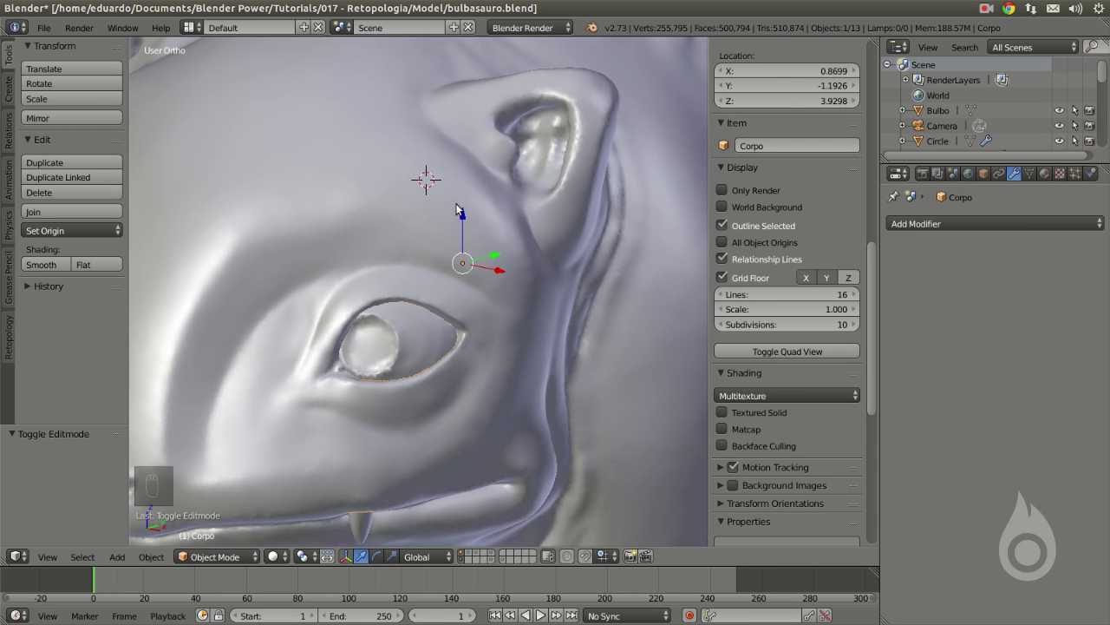
- Add a plane at the 3D cursor on the head and rotate its geometry about -53° to follow the forehead's slope
scroll(478, 203, down, 4)
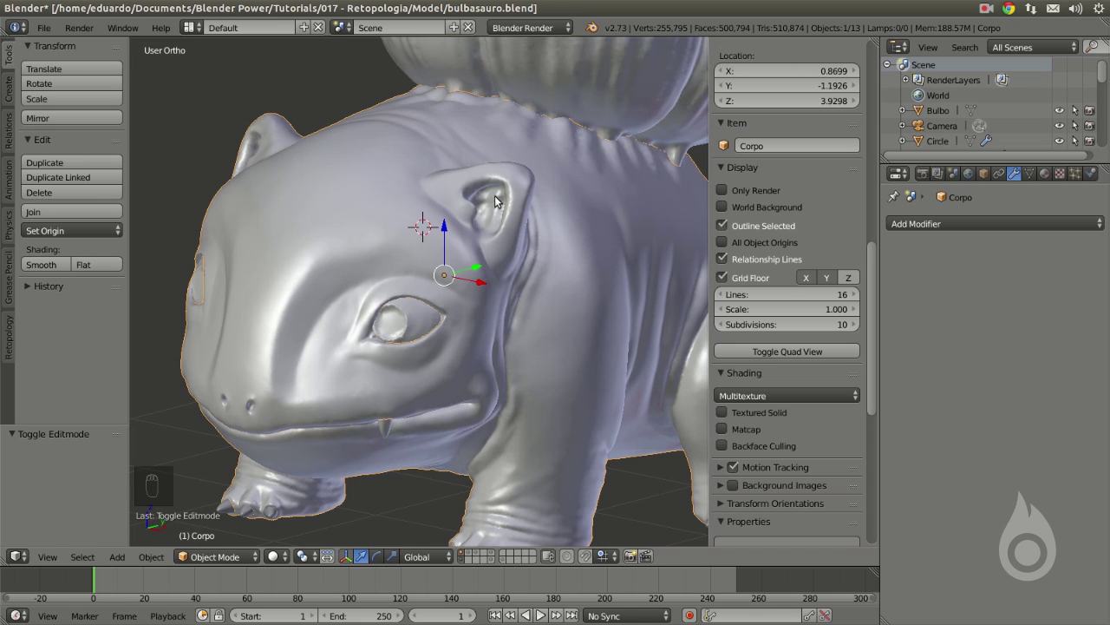
scroll(494, 247, down, 1)
middle_drag(488, 236, 374, 257)
middle_drag(429, 324, 239, 185)
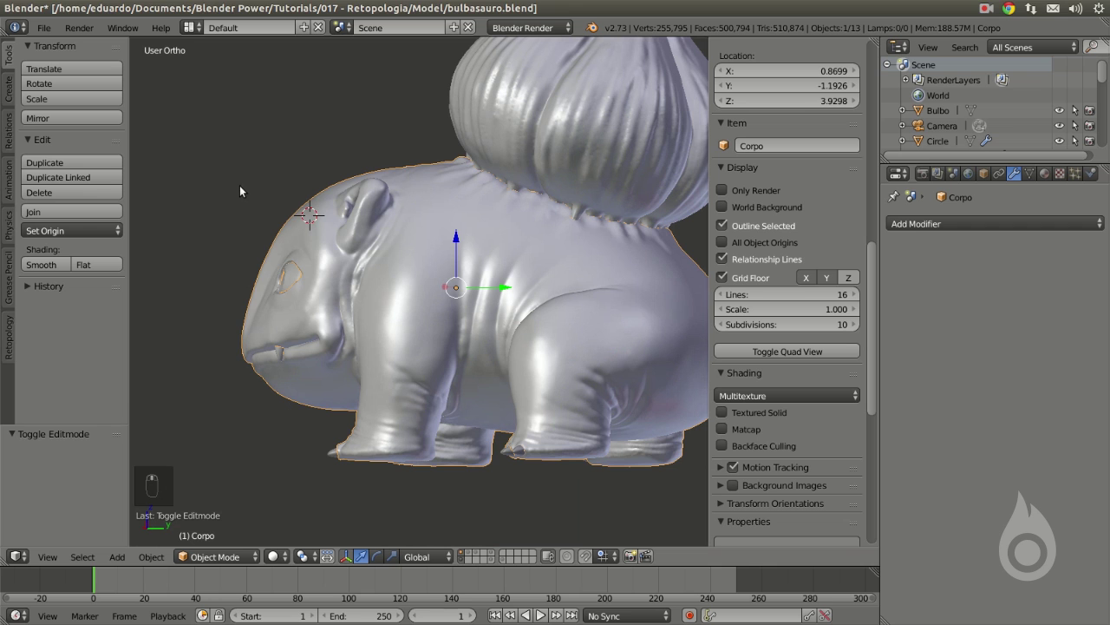
key(shift+a)
mouse_move(199, 176)
click(274, 179)
middle_drag(287, 191, 390, 195)
key(Tab)
key(r)
click(422, 176)
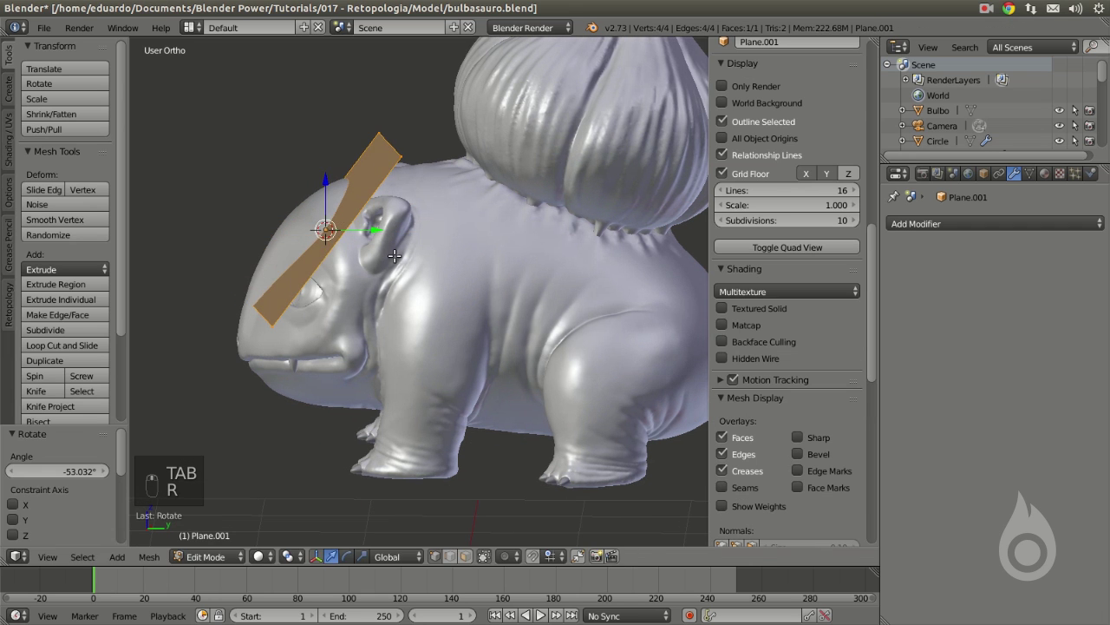
- Scale the plane down to a small square and move it in front of the middle of the forehead
key(g)
click(336, 156)
middle_drag(425, 282, 514, 310)
key(s)
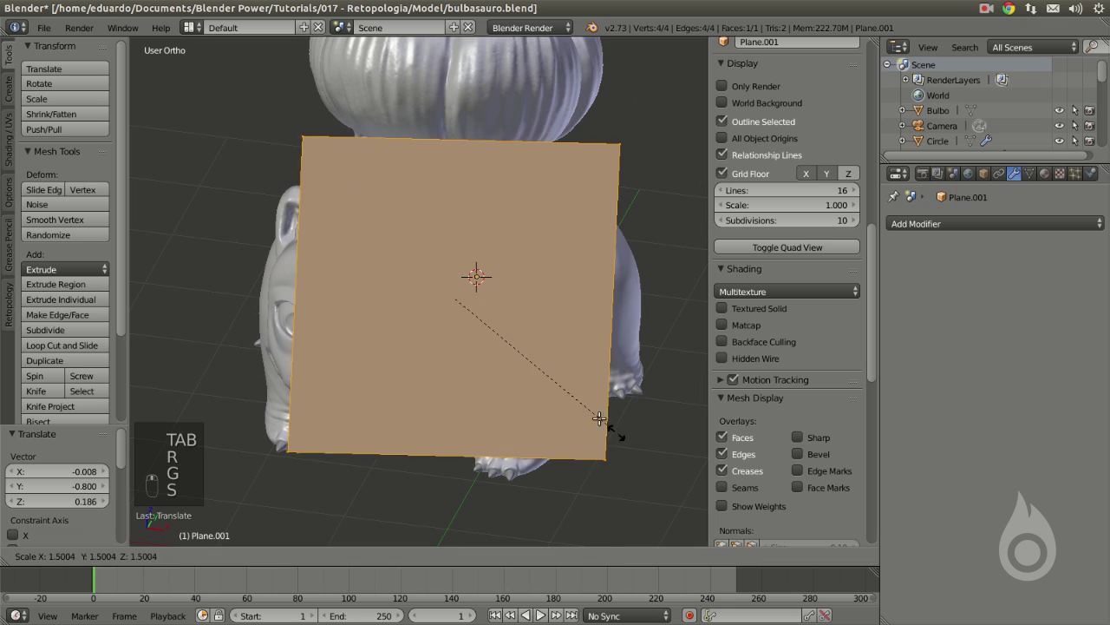
click(469, 320)
key(g)
click(422, 318)
scroll(433, 330, up, 3)
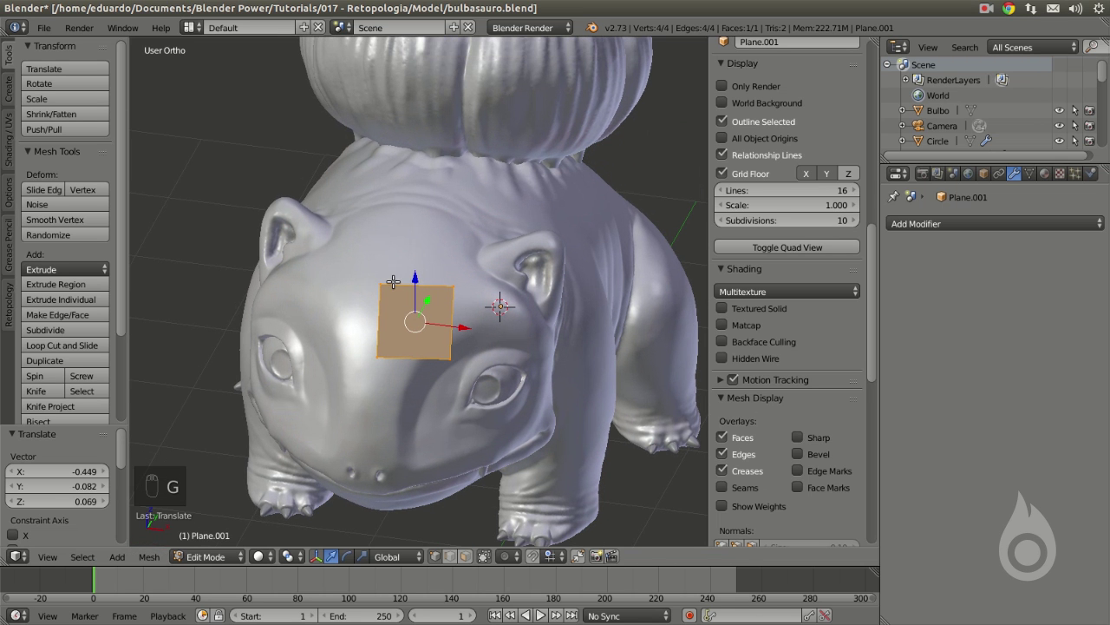
scroll(445, 343, up, 1)
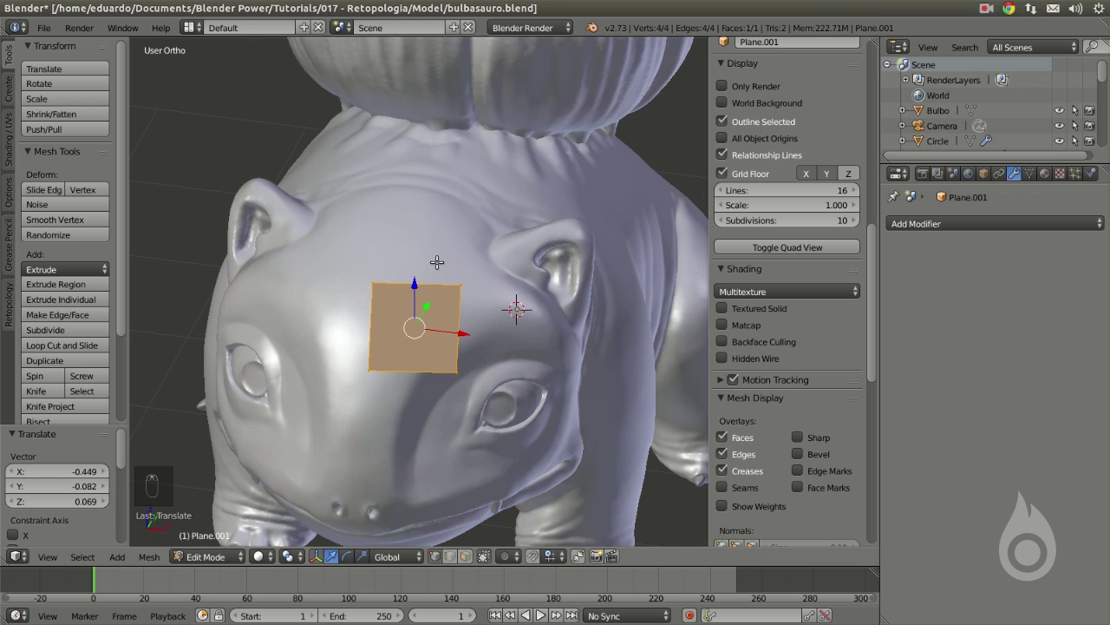
- Add a Shrinkwrap modifier to the plane in Object Mode and set its target to Corpo
key(Tab)
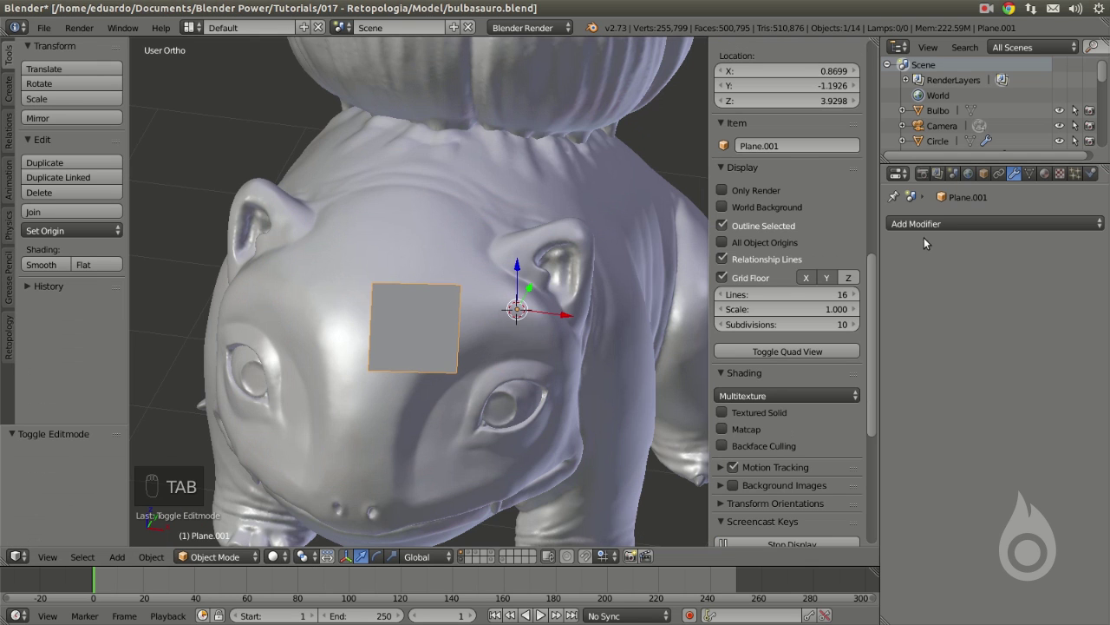
click(963, 223)
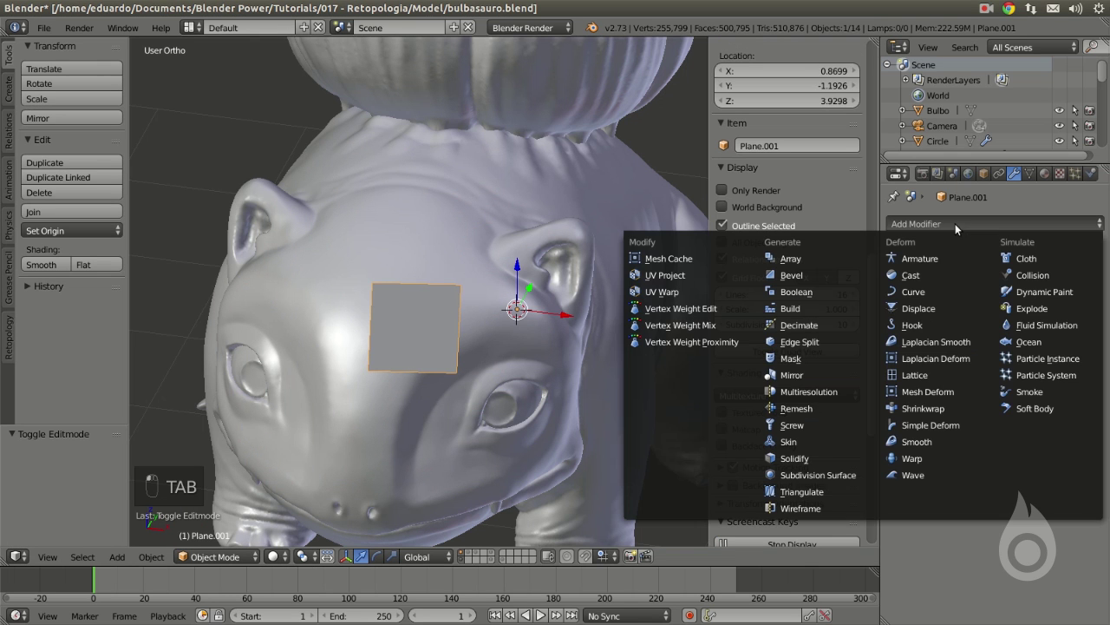
click(928, 408)
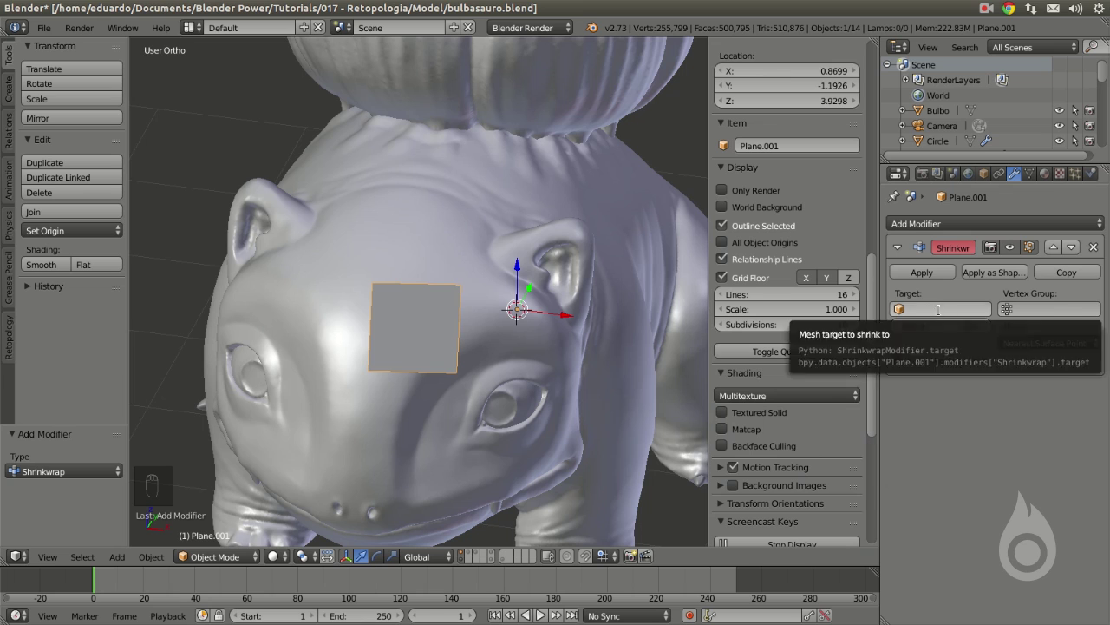
click(938, 308)
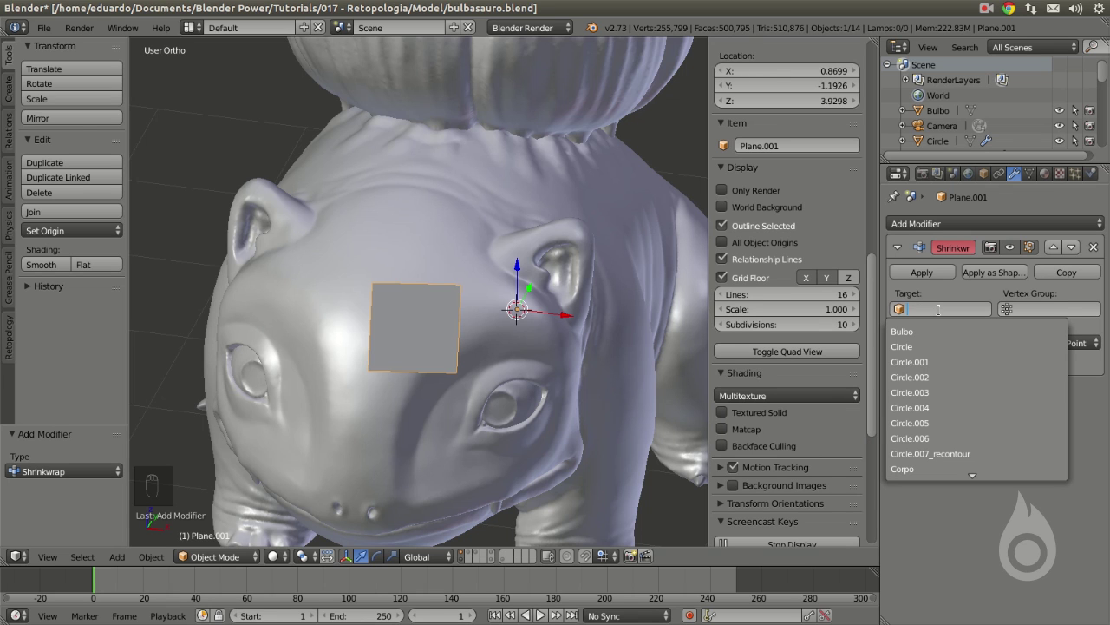
text(Corp)
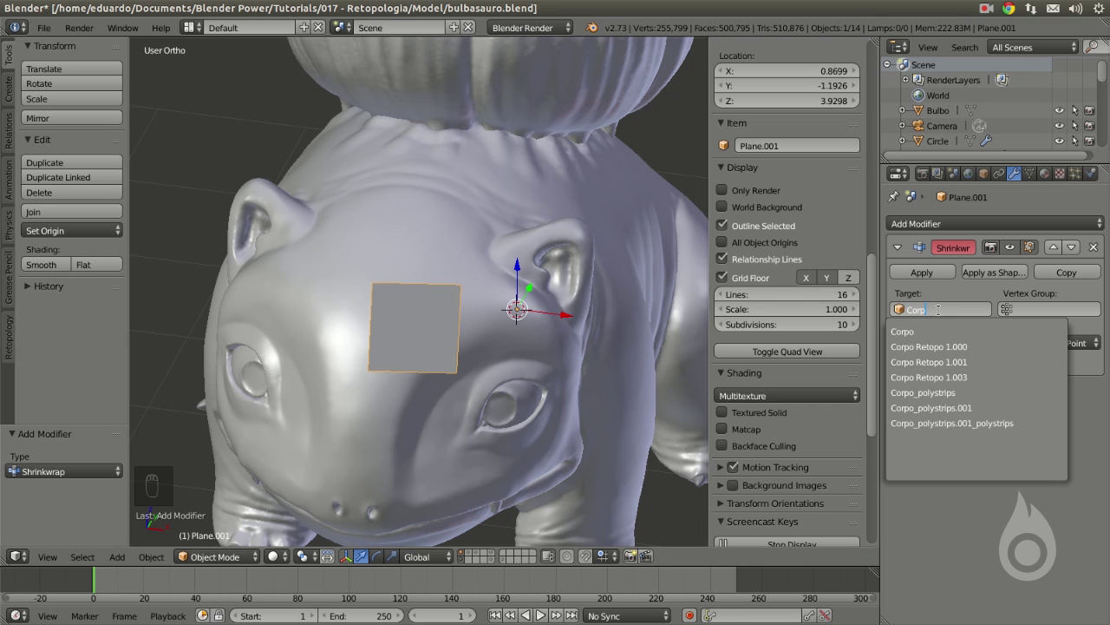
click(921, 345)
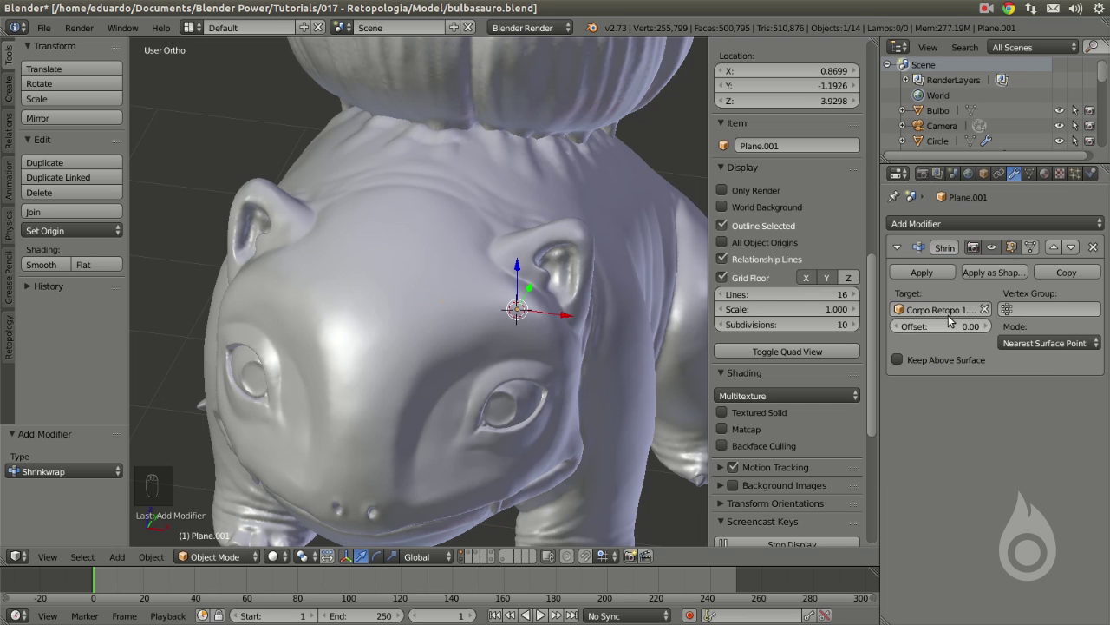
click(948, 309)
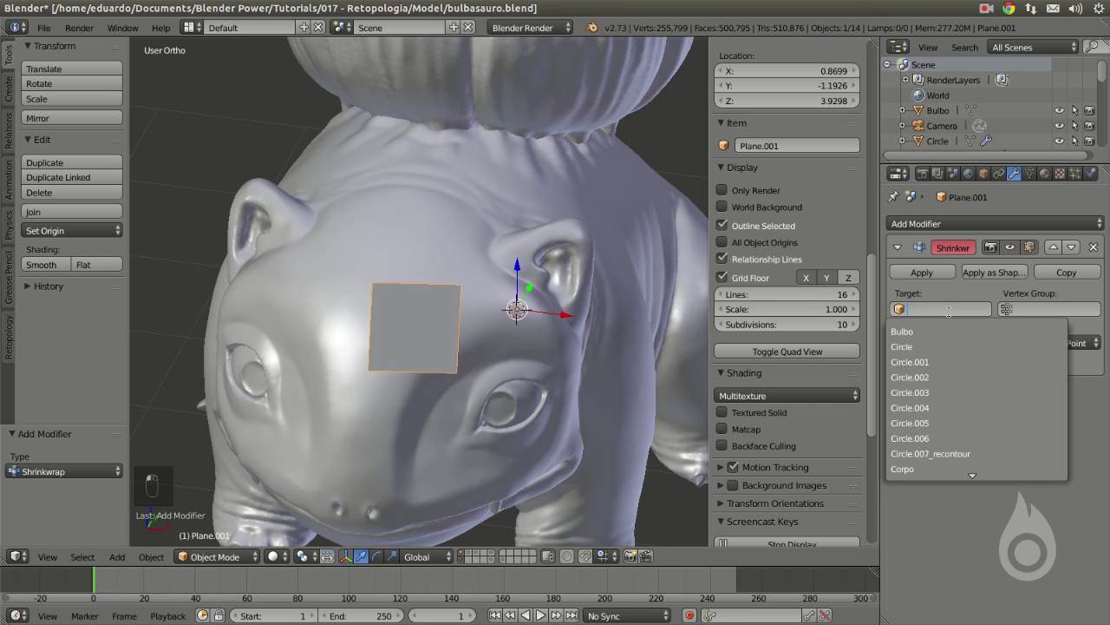
click(935, 468)
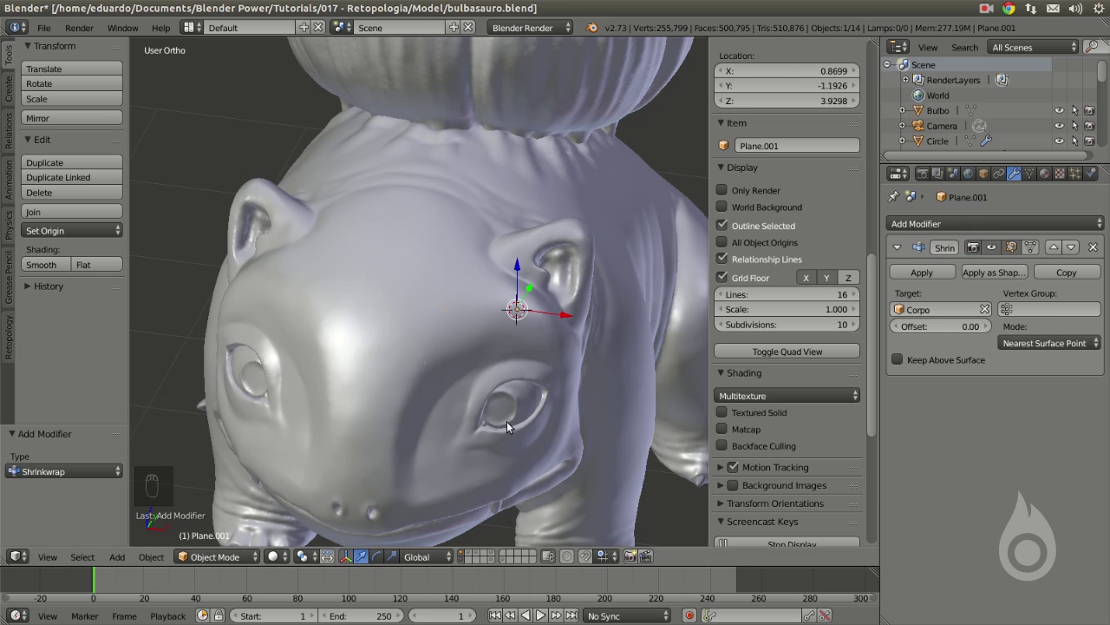
- Check the shrinkwrapped plane on the forehead in wireframe display and restore solid shading
key(z)
scroll(434, 340, up, 6)
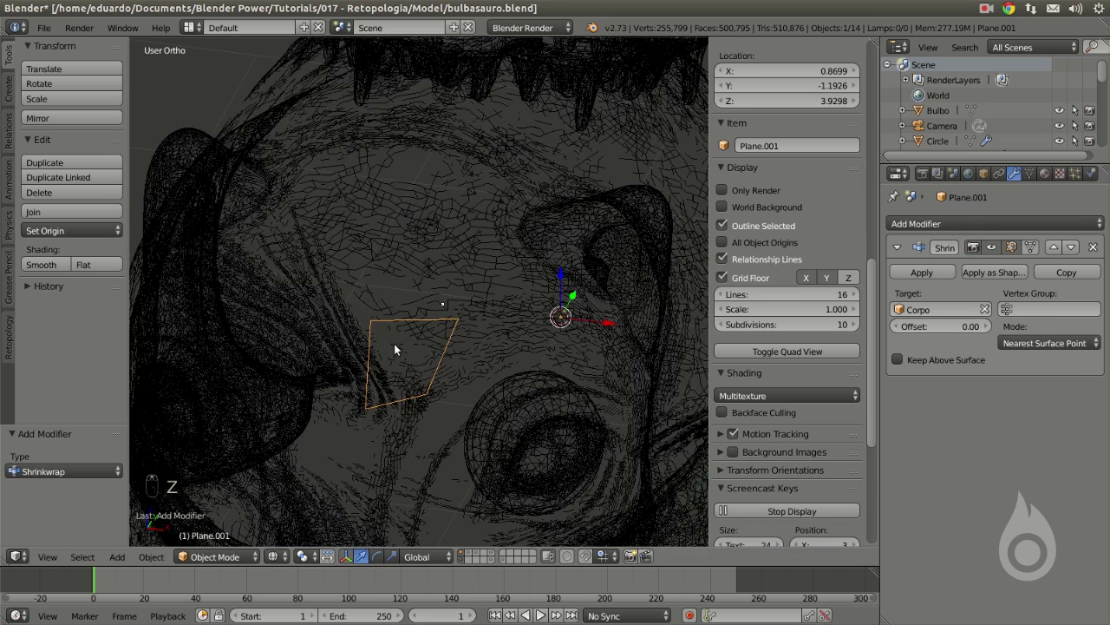
key(z)
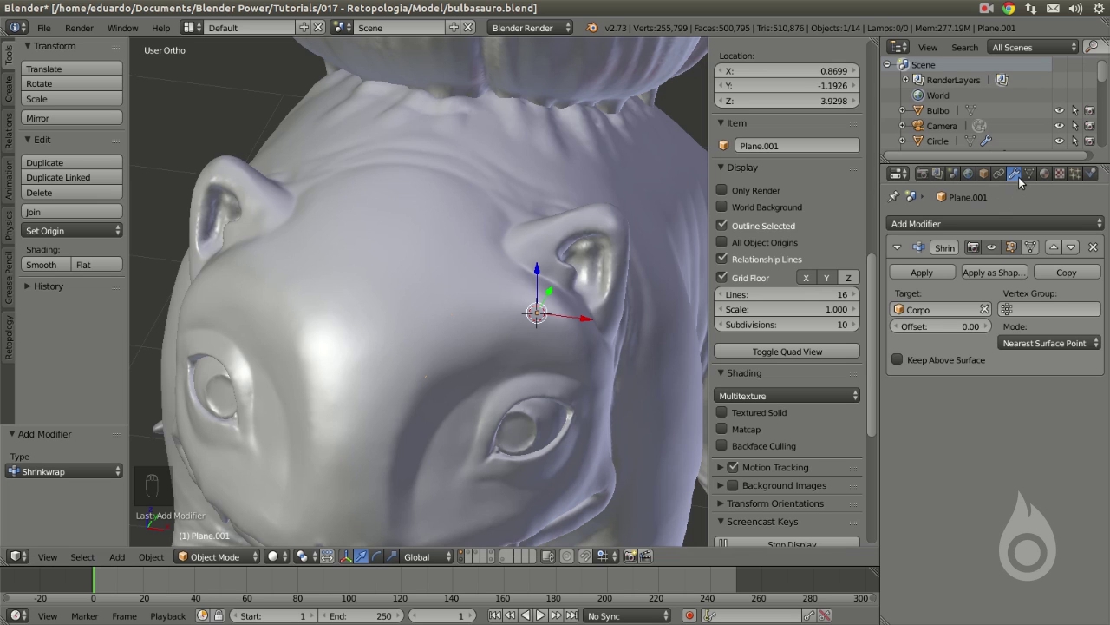
- Enable the X-Ray display option for the plane in its object properties
click(984, 175)
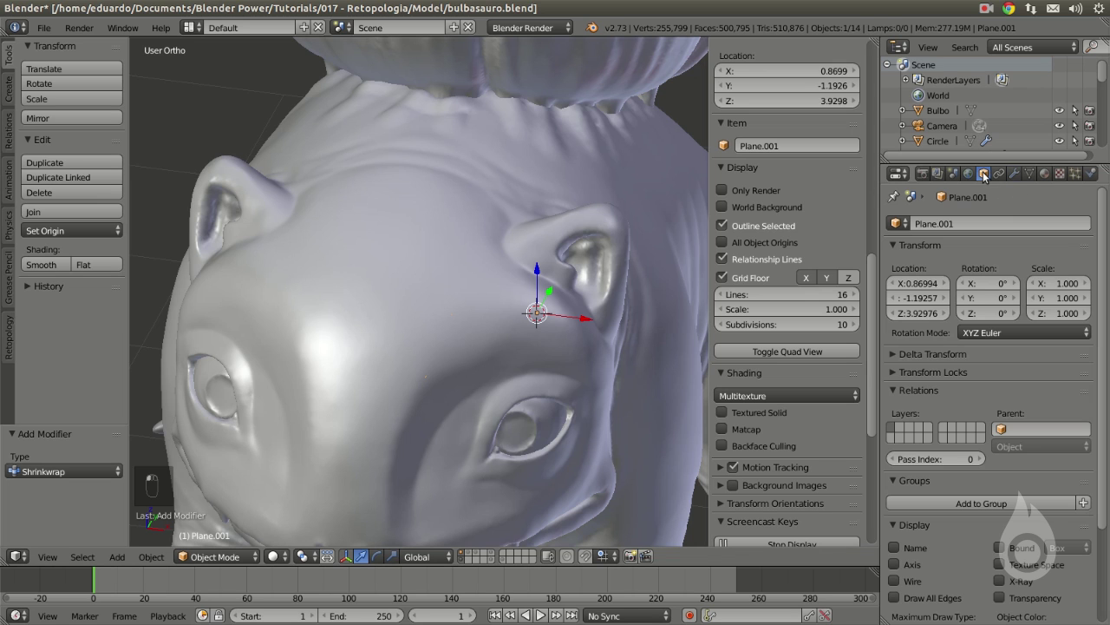
scroll(956, 396, down, 3)
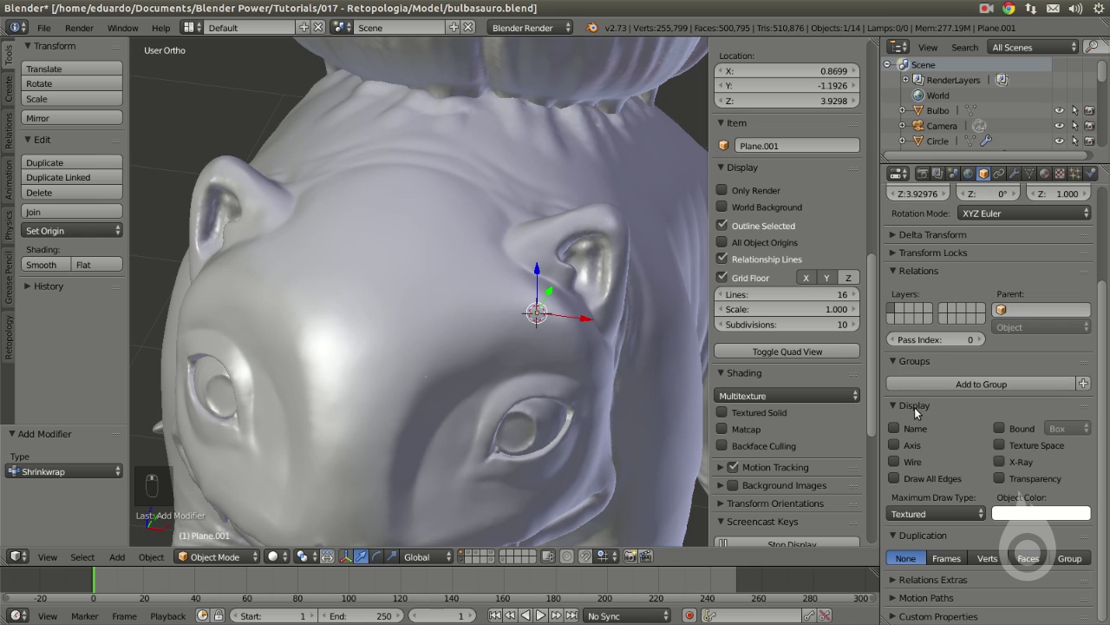
click(1000, 461)
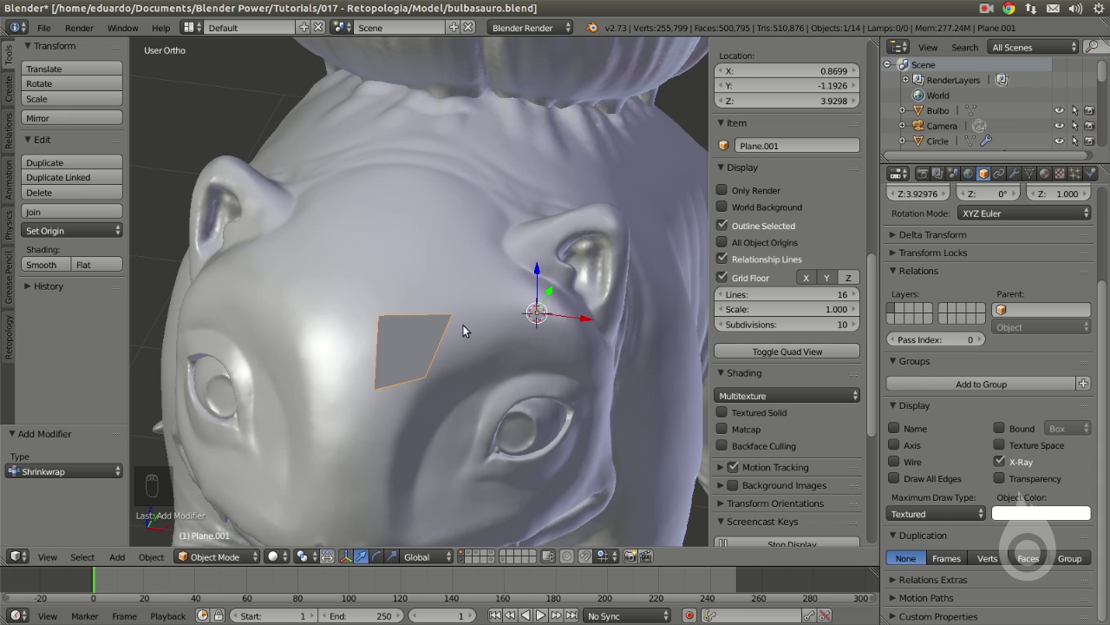
- Examine how the shrinkwrapped plane lies on the forehead from several angles and distances
scroll(447, 330, down, 6)
middle_drag(436, 377, 409, 312)
scroll(264, 299, up, 3)
scroll(262, 297, down, 3)
middle_drag(262, 296, 411, 250)
middle_drag(571, 243, 421, 285)
scroll(459, 297, up, 3)
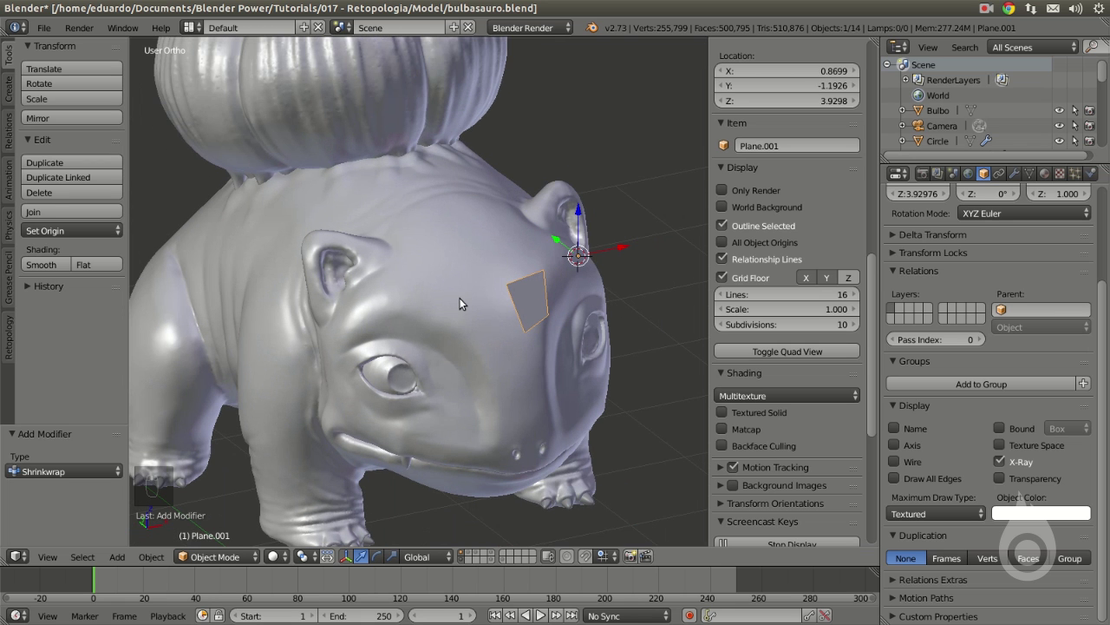
middle_drag(460, 298, 454, 331)
scroll(420, 367, up, 2)
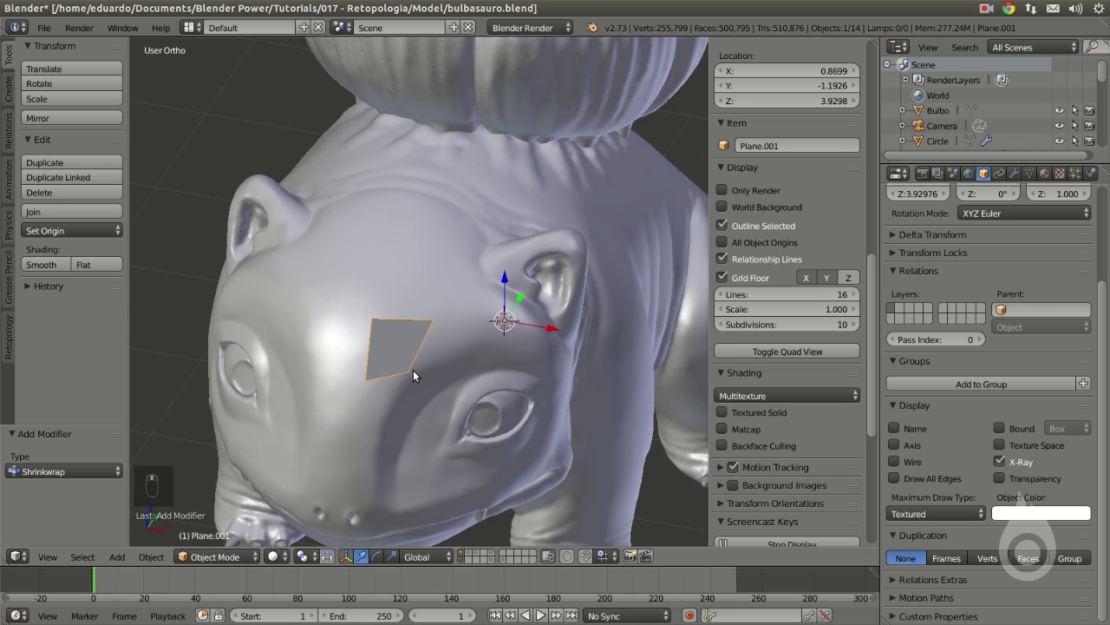
- Extrude the plane's upper edge about 0.41 units toward the top of the head and check the projected strip in Object Mode
middle_drag(420, 367, 391, 324)
key(Tab)
right_click(387, 274)
shift+right_click(469, 274)
middle_drag(469, 274, 475, 287)
key(e)
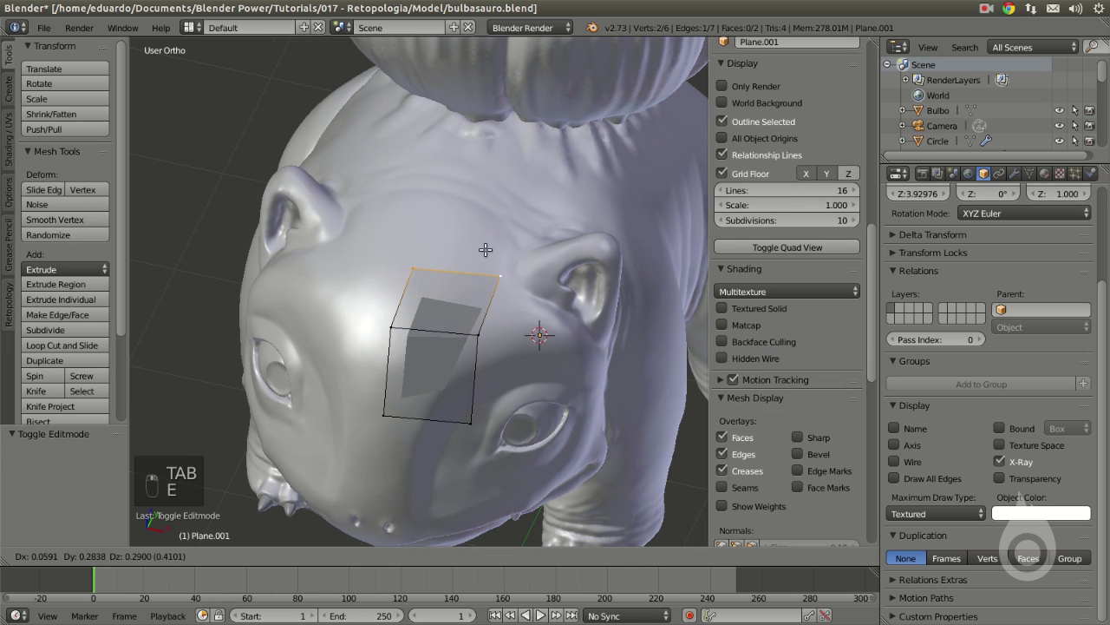
click(485, 250)
key(Tab)
middle_drag(481, 335, 431, 209)
scroll(446, 321, up, 4)
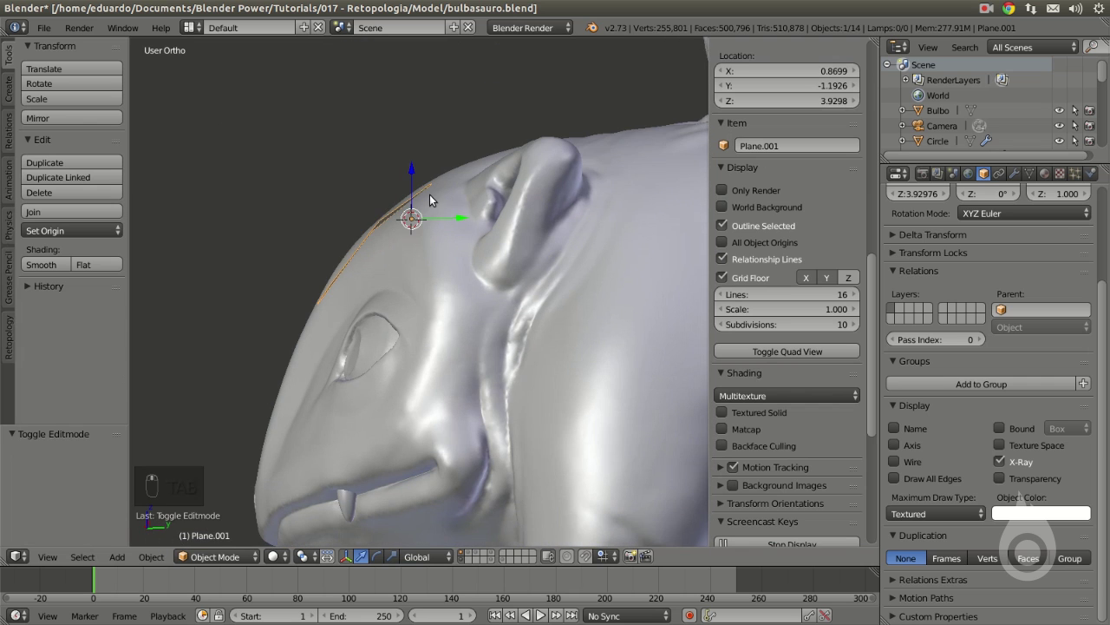
middle_drag(382, 252, 553, 338)
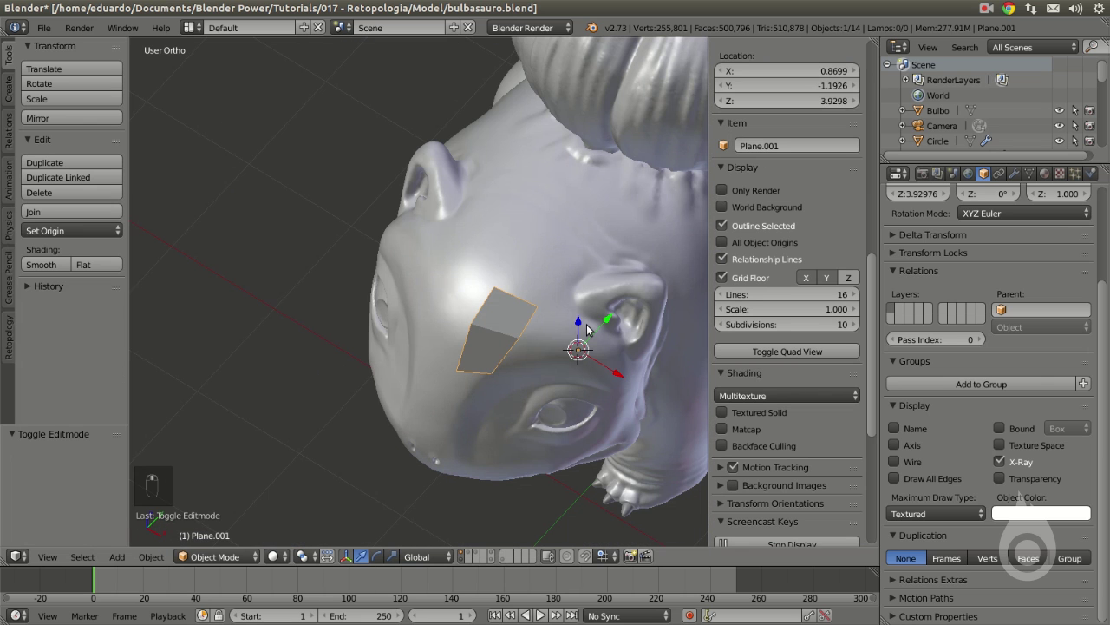
- Extrude the strip's upper edge again toward the back of the head and reposition the new edge
click(1015, 173)
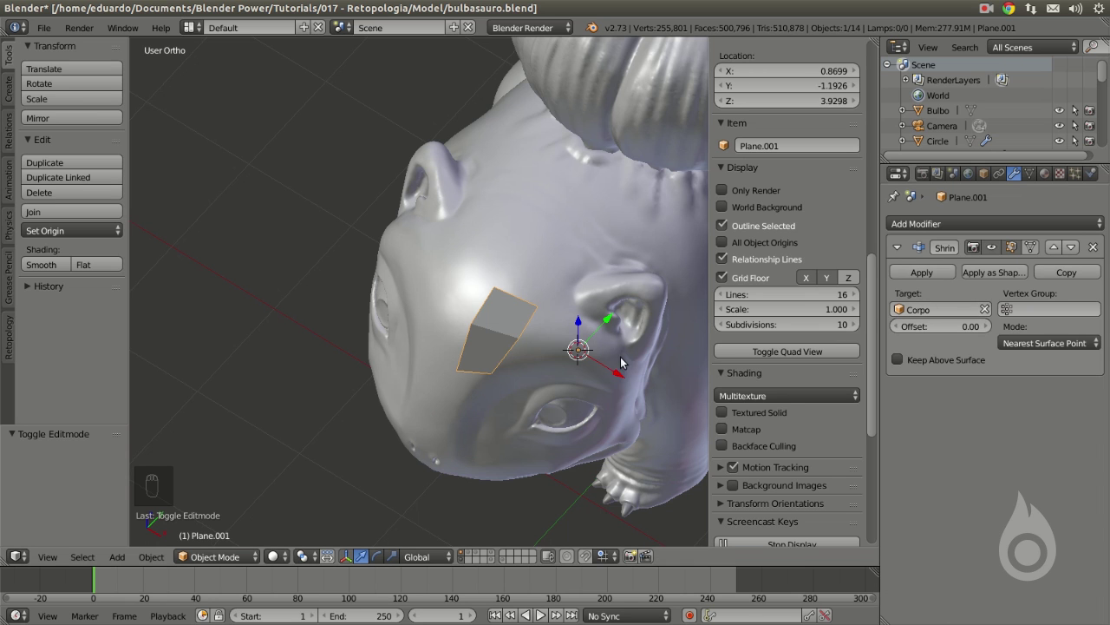
key(Tab)
middle_drag(530, 367, 544, 319)
key(e)
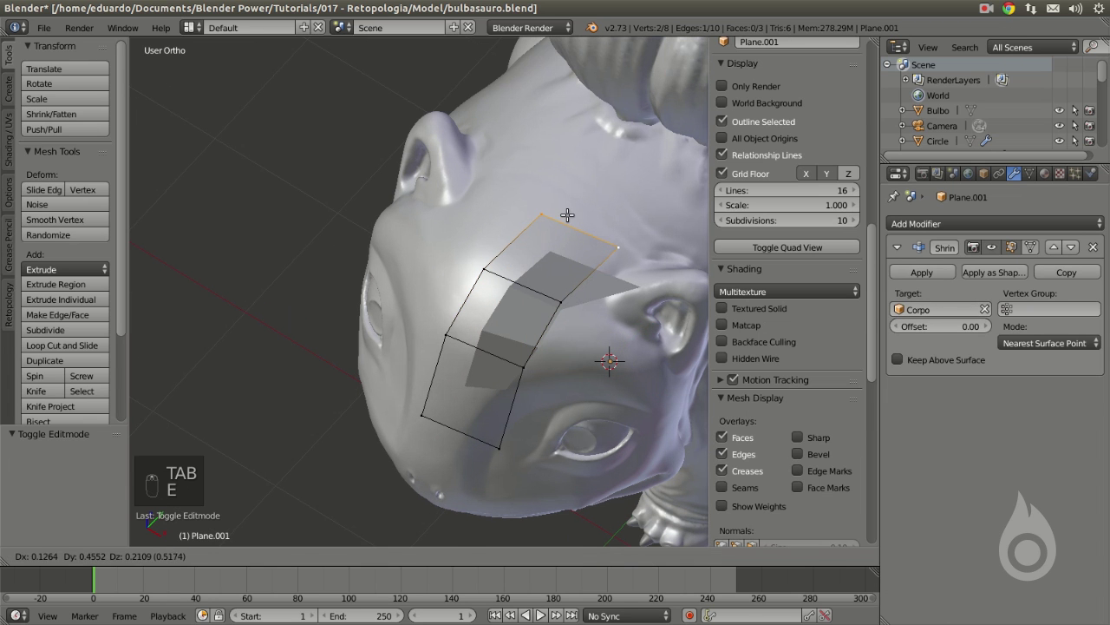
click(619, 257)
key(g)
click(612, 239)
- Check in Object Mode how the extended strip follows the head's curvature from the side
middle_drag(612, 239, 570, 274)
key(Tab)
scroll(571, 269, up, 4)
middle_drag(478, 281, 390, 264)
scroll(413, 278, down, 6)
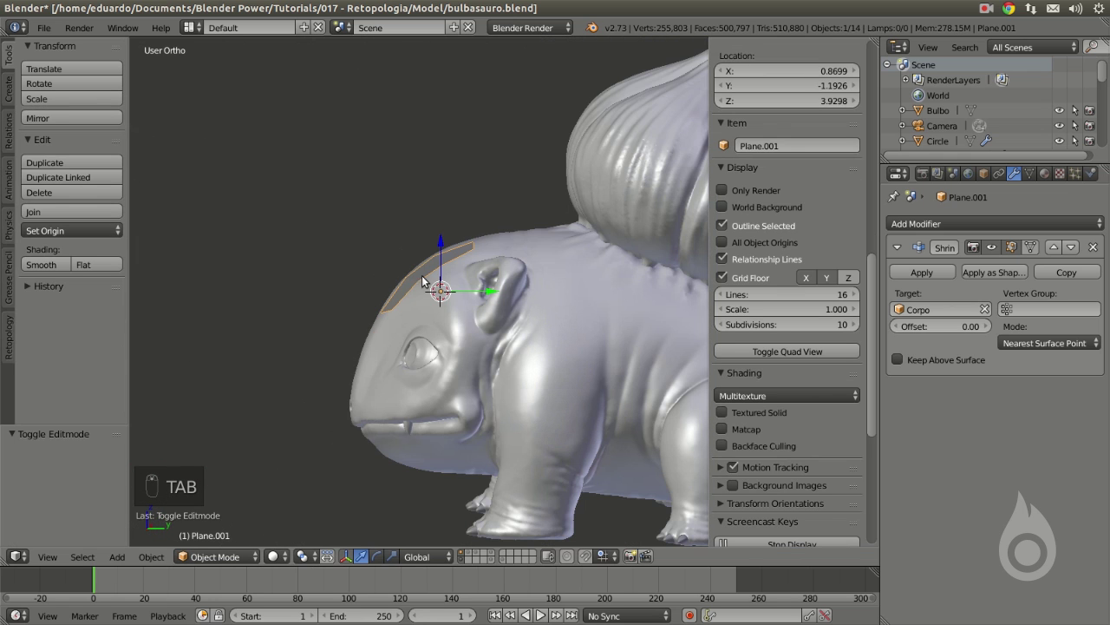
mouse_move(460, 282)
middle_down()
mouse_move(567, 322)
mouse_move(552, 304)
mouse_move(520, 321)
mouse_move(459, 288)
middle_up()
scroll(567, 323, up, 4)
- Inspect the strip's unprojected vertices in Edit Mode, comparing their positions with the shrinkwrapped faces
key(Tab)
key(b)
key(b)
drag(359, 107, 478, 339)
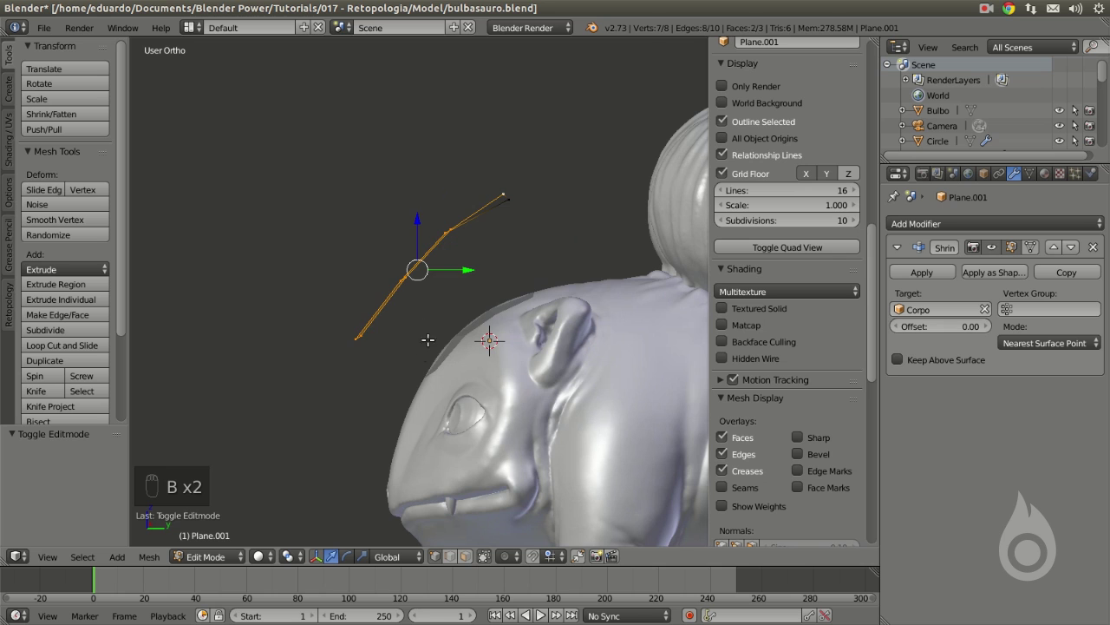
middle_drag(446, 320, 481, 356)
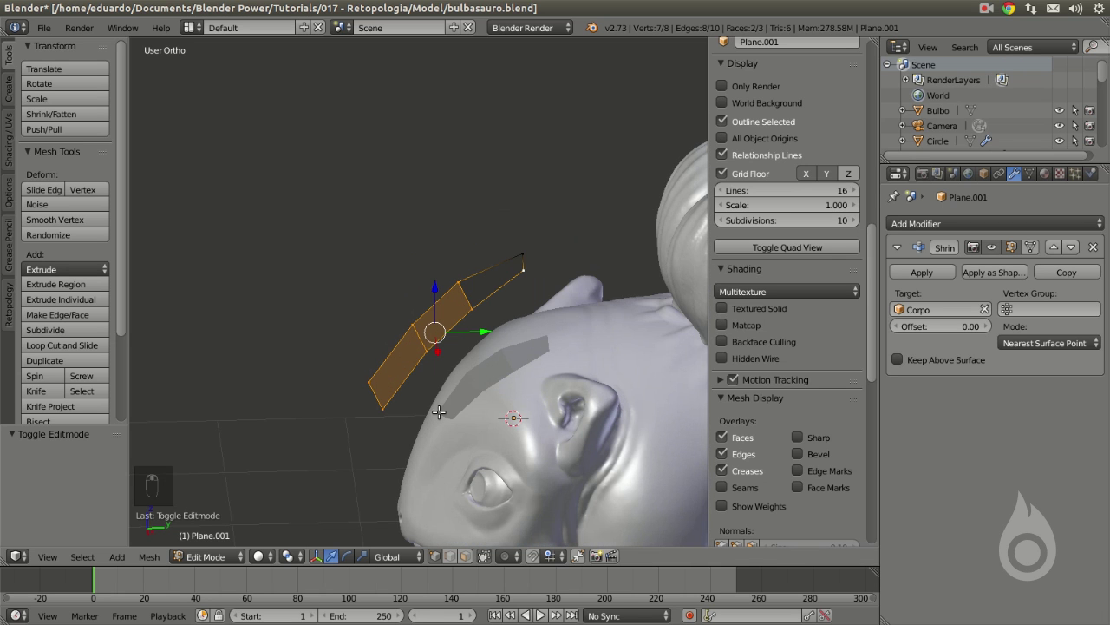
right_click(521, 264)
right_click(459, 279)
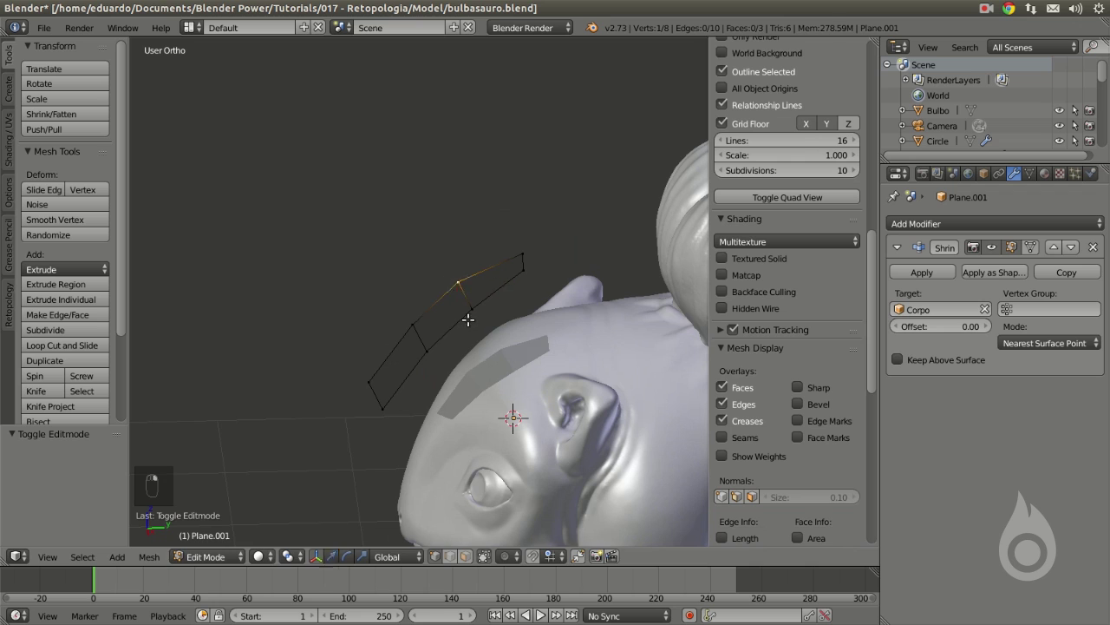
right_click(426, 350)
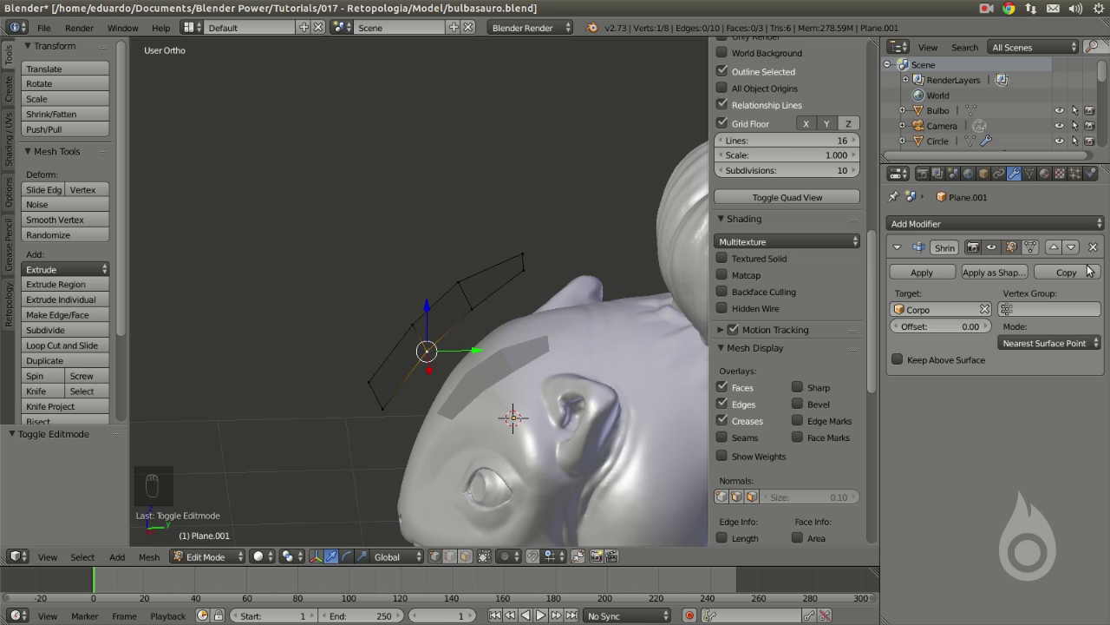
- Make the Shrinkwrap modifier adjust the edit cage and check vertex selection on the projected strip
click(1030, 247)
middle_drag(556, 373, 615, 390)
scroll(532, 345, up, 3)
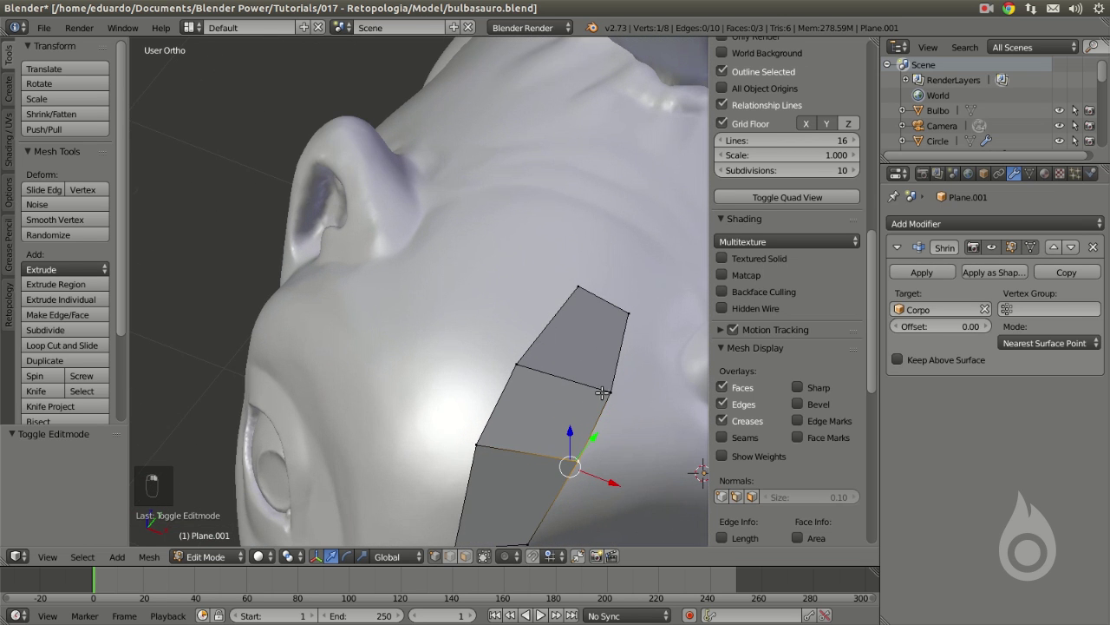
right_click(598, 317)
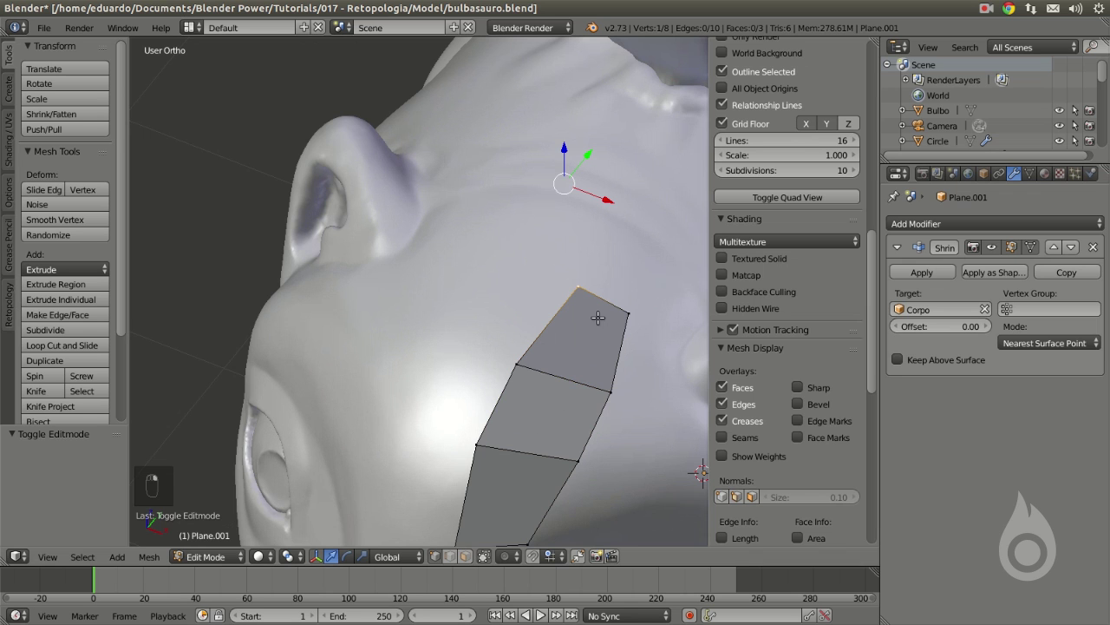
middle_drag(552, 376, 513, 365)
- Move the strip's two middle vertices on the eye side inward to narrow the strip on the forehead
right_click(496, 373)
key(g)
click(455, 372)
right_click(479, 393)
key(g)
click(440, 396)
- Reposition the two vertices of the strip's lower edge so the bottom face matches the narrowed strip
right_click(457, 476)
key(g)
click(405, 480)
right_click(397, 476)
key(g)
click(382, 469)
right_click(434, 475)
key(g)
click(429, 439)
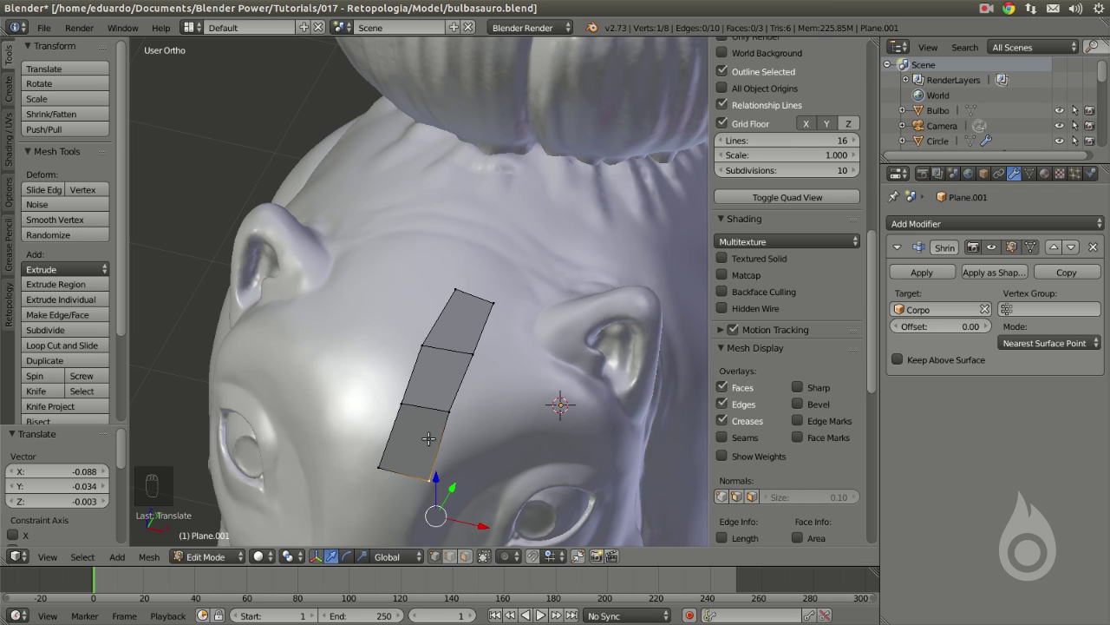
right_click(379, 468)
- Select the Corpo body in Object Mode and create a Grease Pencil datablock with a new layer for the scene
middle_drag(454, 439, 395, 318)
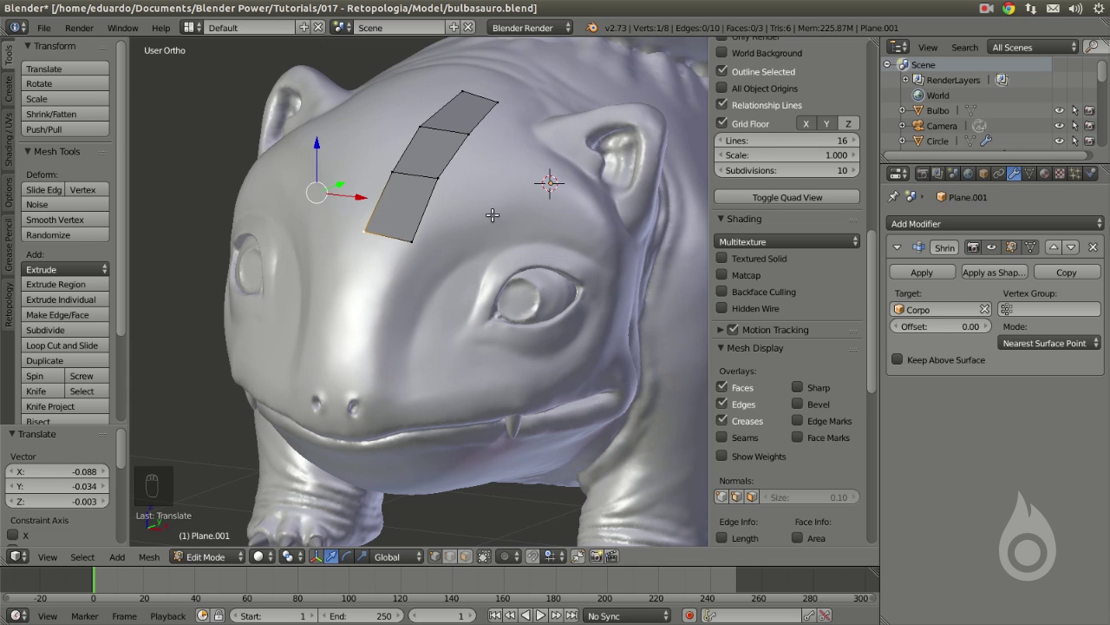
middle_drag(459, 398, 315, 422)
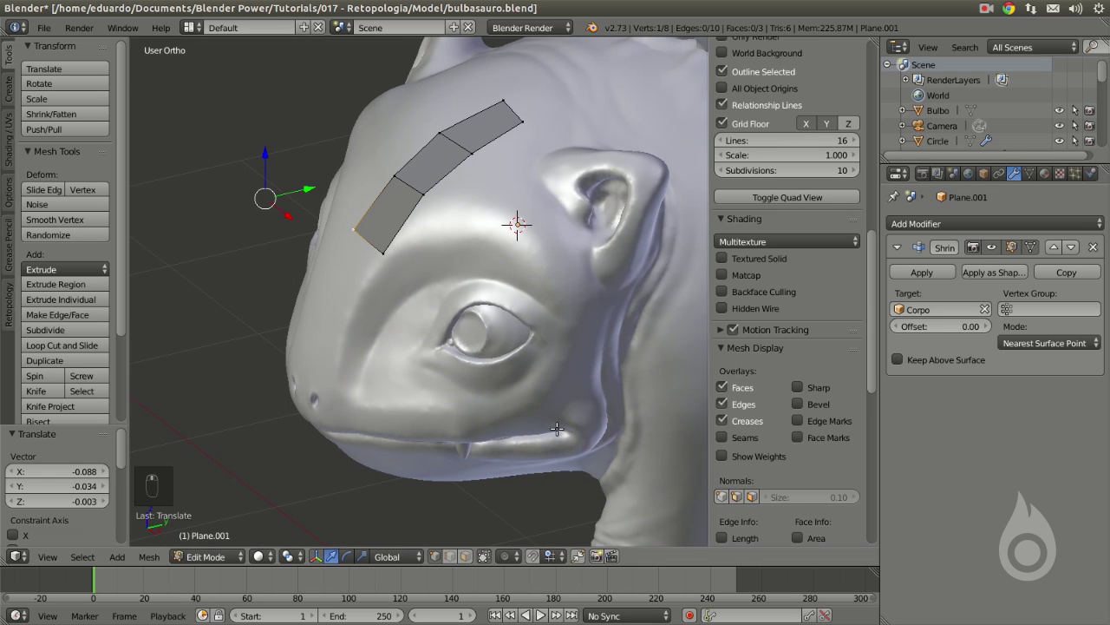
middle_drag(464, 415, 484, 398)
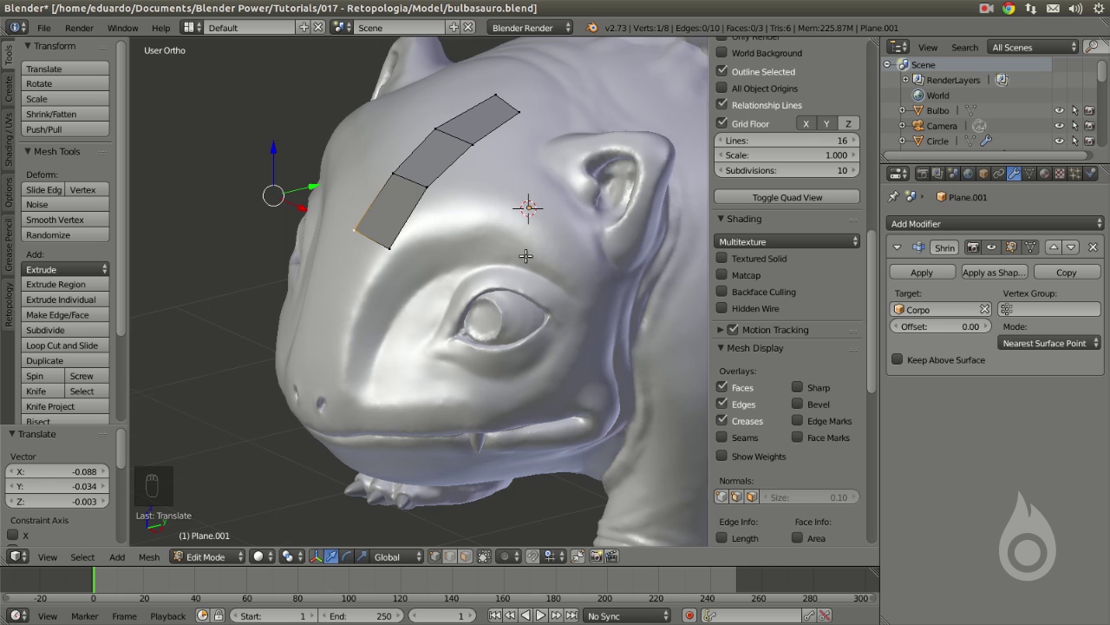
scroll(521, 255, up, 1)
key(Tab)
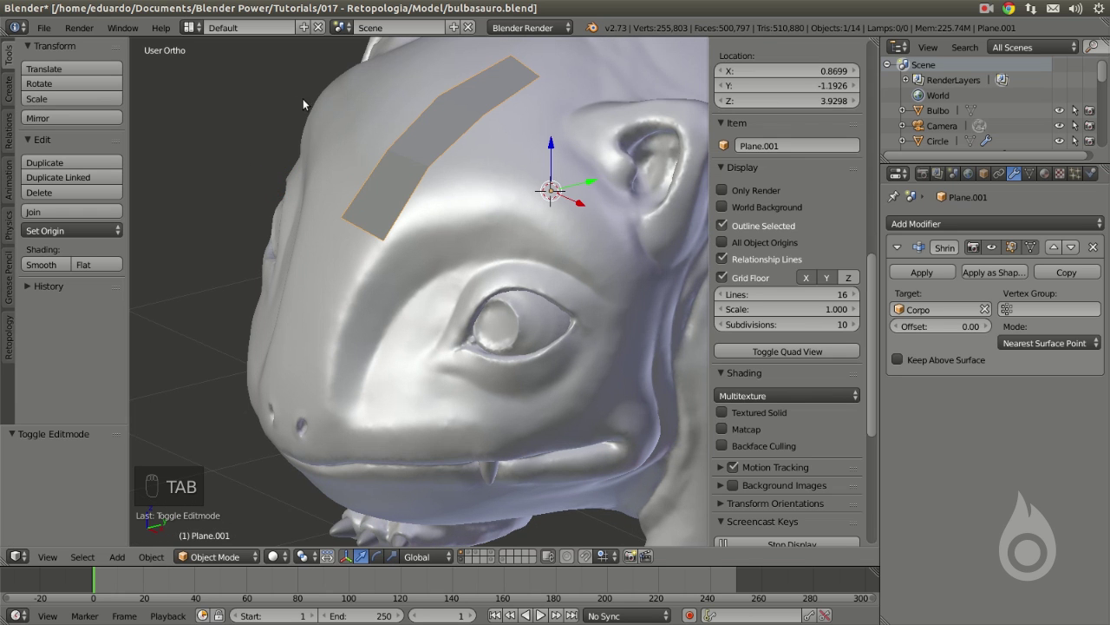
right_click(337, 108)
scroll(798, 225, up, 15)
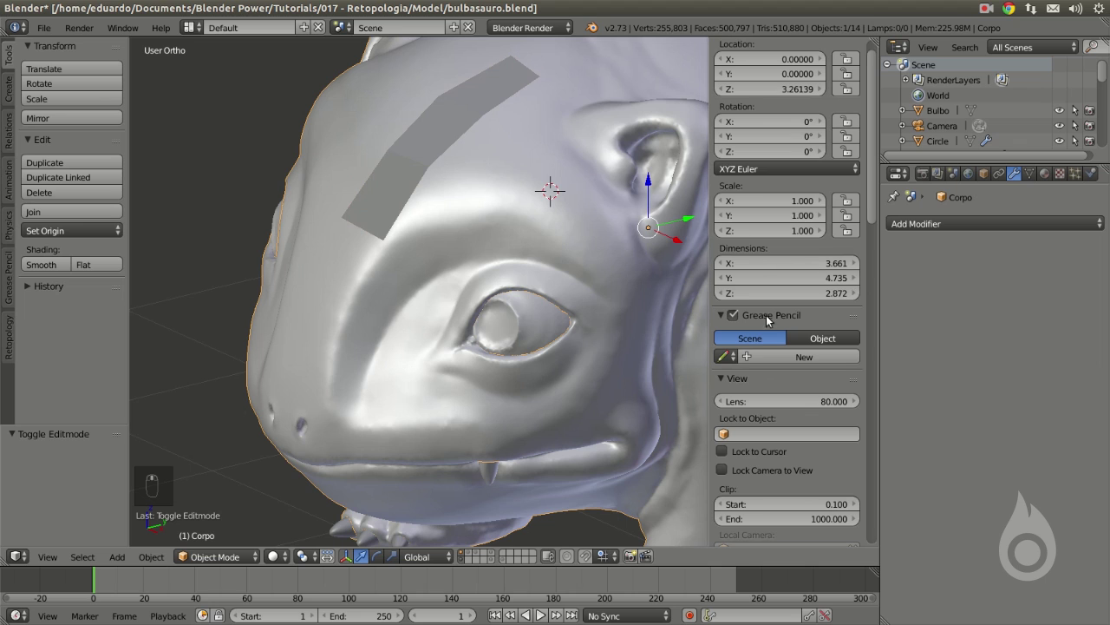
click(735, 315)
click(807, 358)
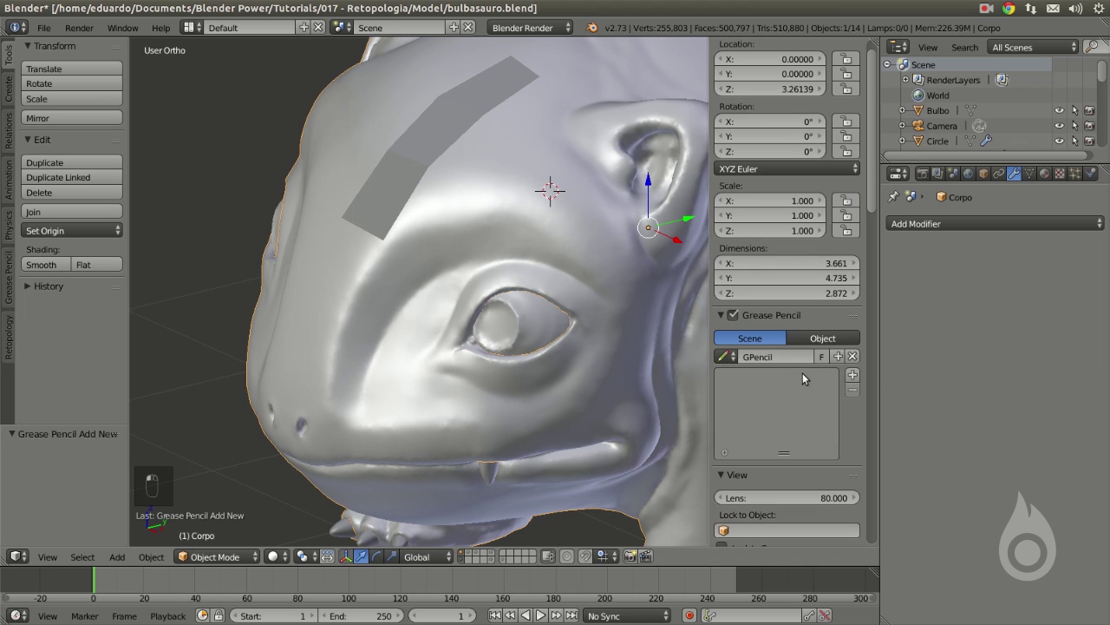
click(853, 375)
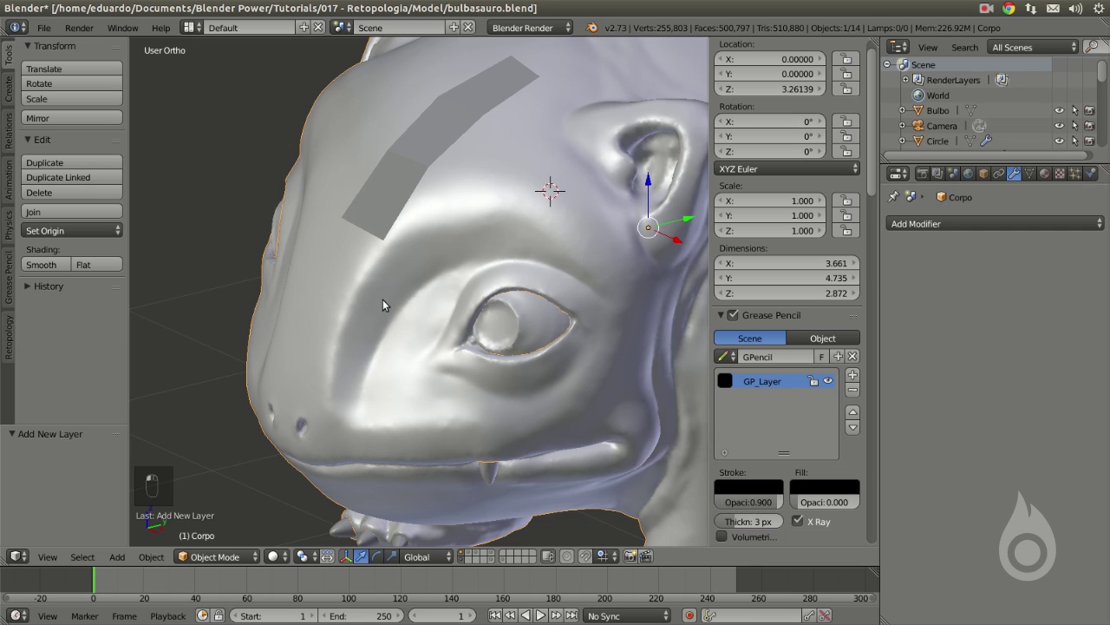
- Draw a trial Grease Pencil stroke along the brow above the eye and erase it after viewing it from the front
mouse_move(347, 323)
mouse_down()
mouse_move(352, 305)
mouse_move(461, 225)
mouse_move(507, 228)
mouse_up()
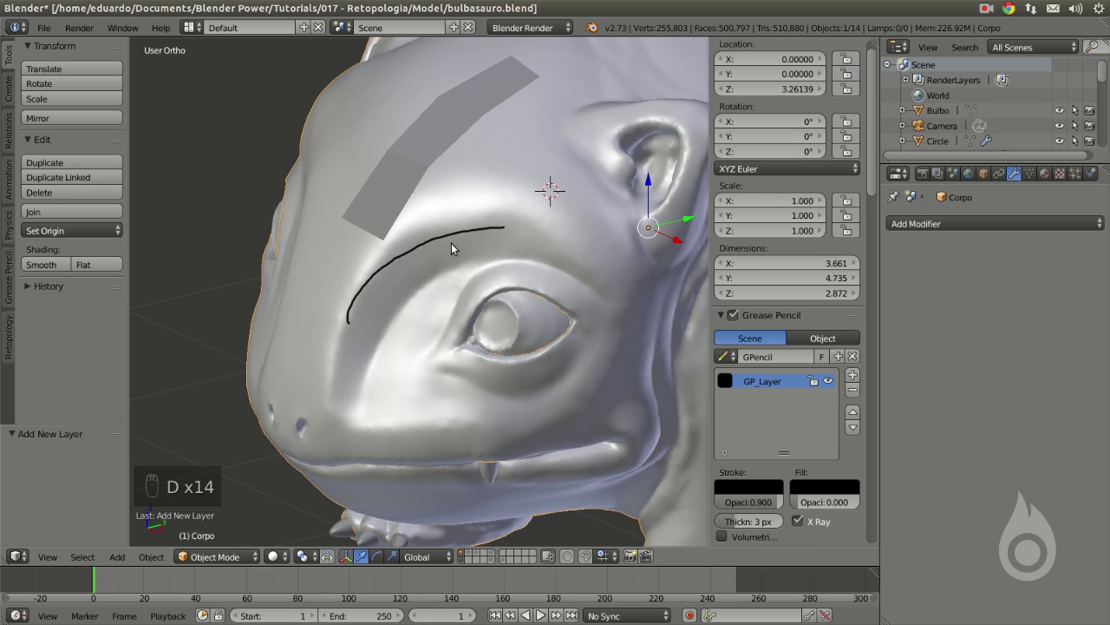
mouse_move(533, 379)
middle_down()
mouse_move(650, 381)
mouse_move(612, 292)
mouse_move(525, 198)
middle_up()
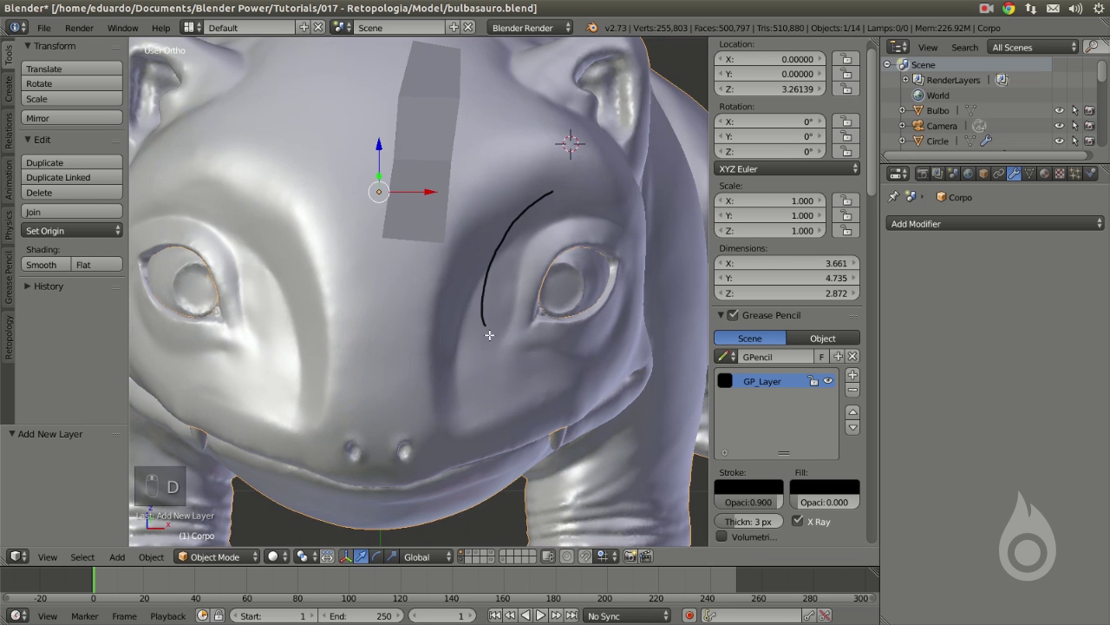
mouse_move(499, 329)
right_down()
mouse_move(534, 217)
mouse_move(565, 173)
right_up()
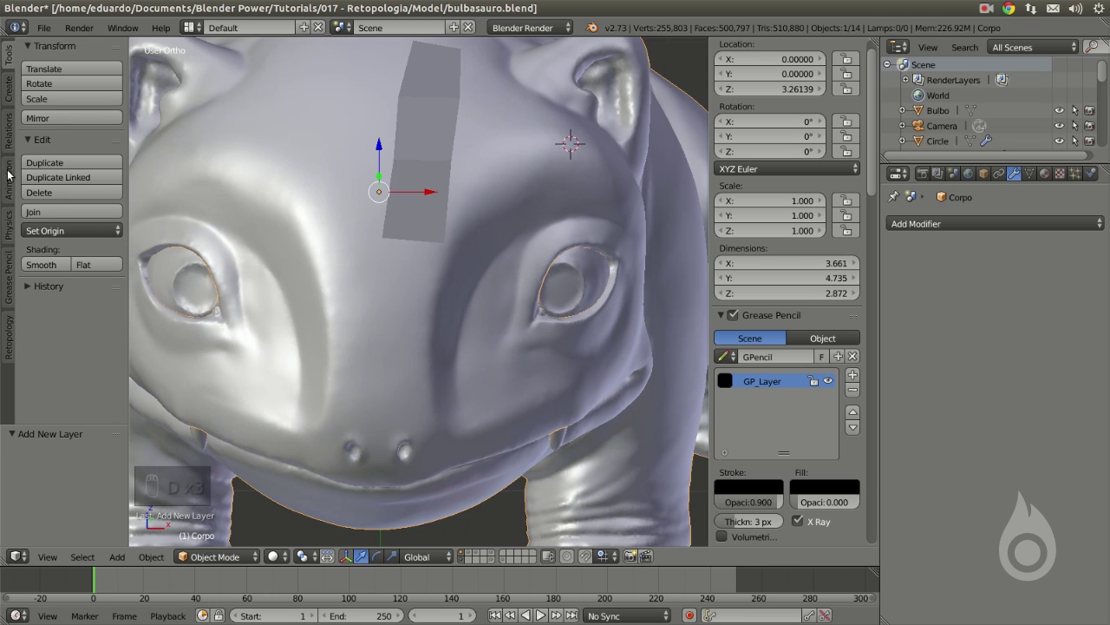
- Set the Grease Pencil stroke placement to Surface and draw a curve along the brow from beside the nose to behind the eye
click(9, 279)
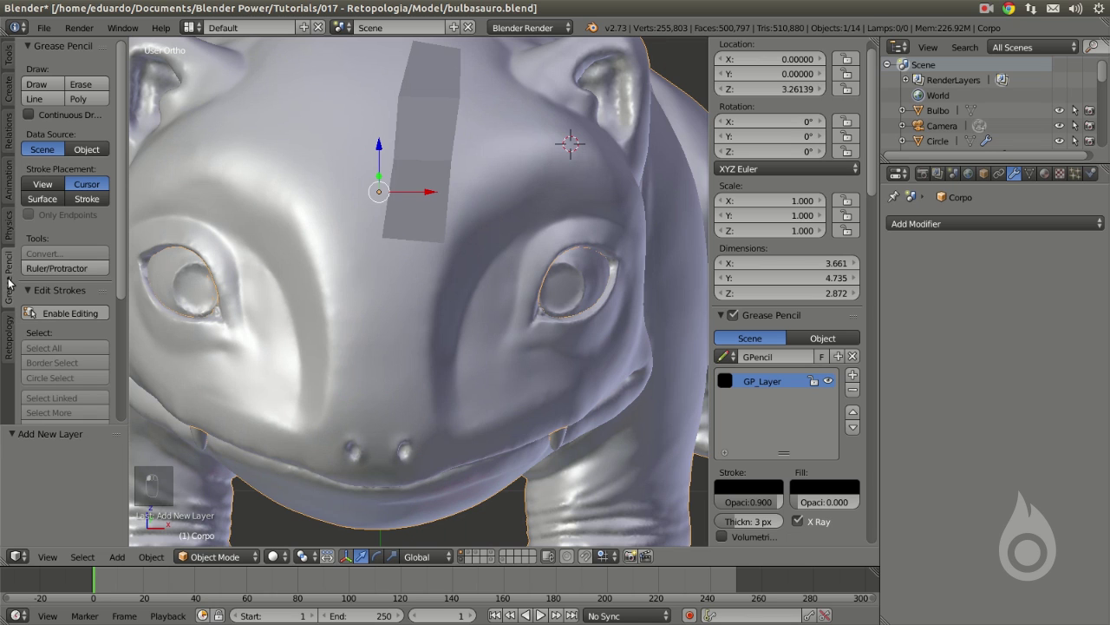
click(39, 201)
middle_drag(358, 213, 50, 184)
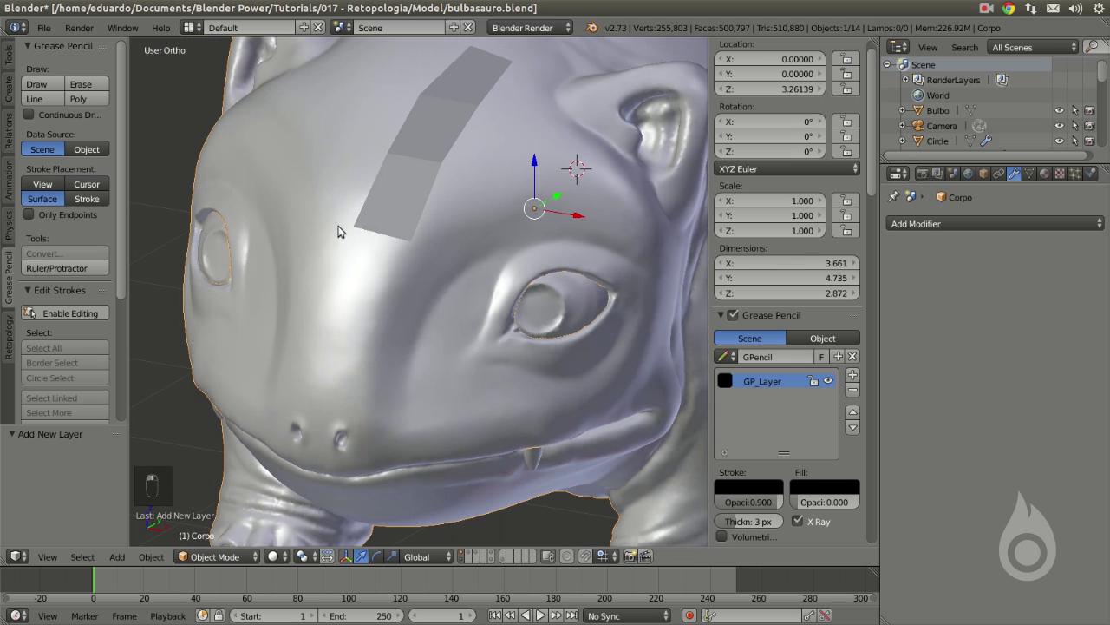
middle_drag(408, 284, 354, 367)
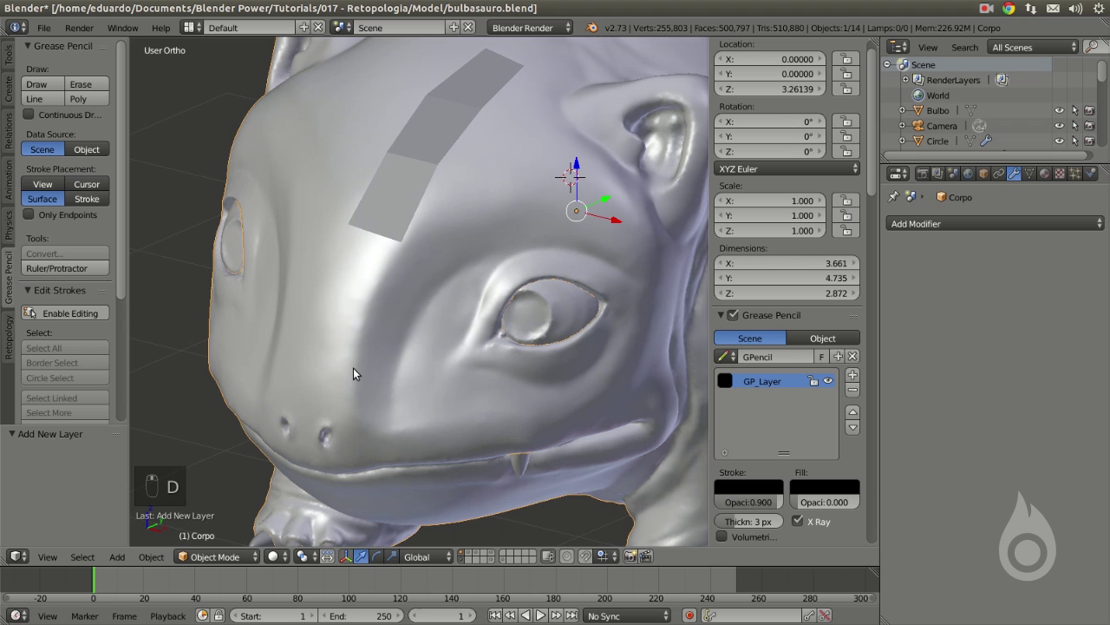
key(d)
drag(356, 379, 357, 351)
mouse_move(377, 298)
mouse_down()
mouse_move(413, 247)
mouse_move(514, 197)
mouse_move(603, 202)
mouse_move(642, 247)
mouse_up()
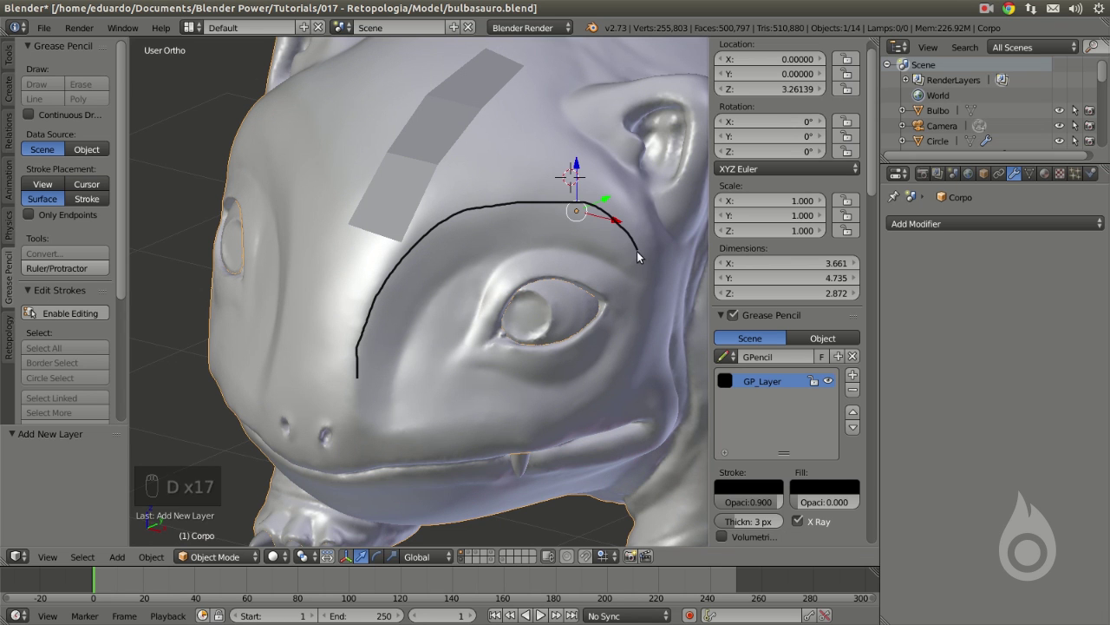
- Examine the brow stroke from the front and behind, comparing its display with X Ray off and on
mouse_move(413, 282)
middle_down()
mouse_move(556, 226)
mouse_move(490, 195)
mouse_move(386, 235)
mouse_move(382, 291)
mouse_move(494, 321)
mouse_move(484, 299)
mouse_move(448, 290)
middle_up()
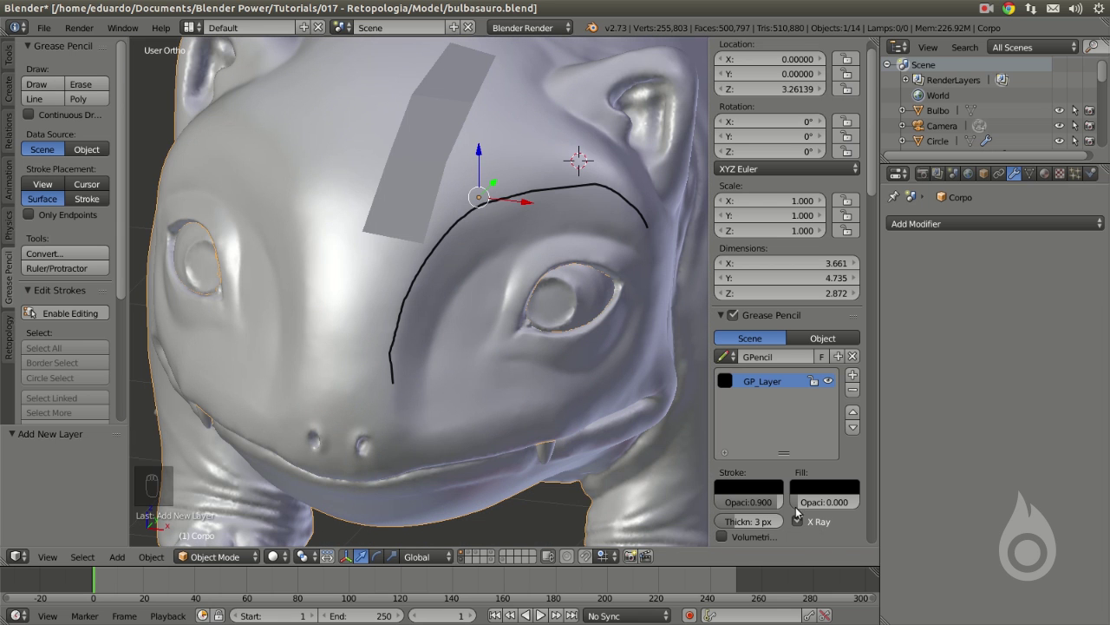
middle_drag(391, 337, 736, 388)
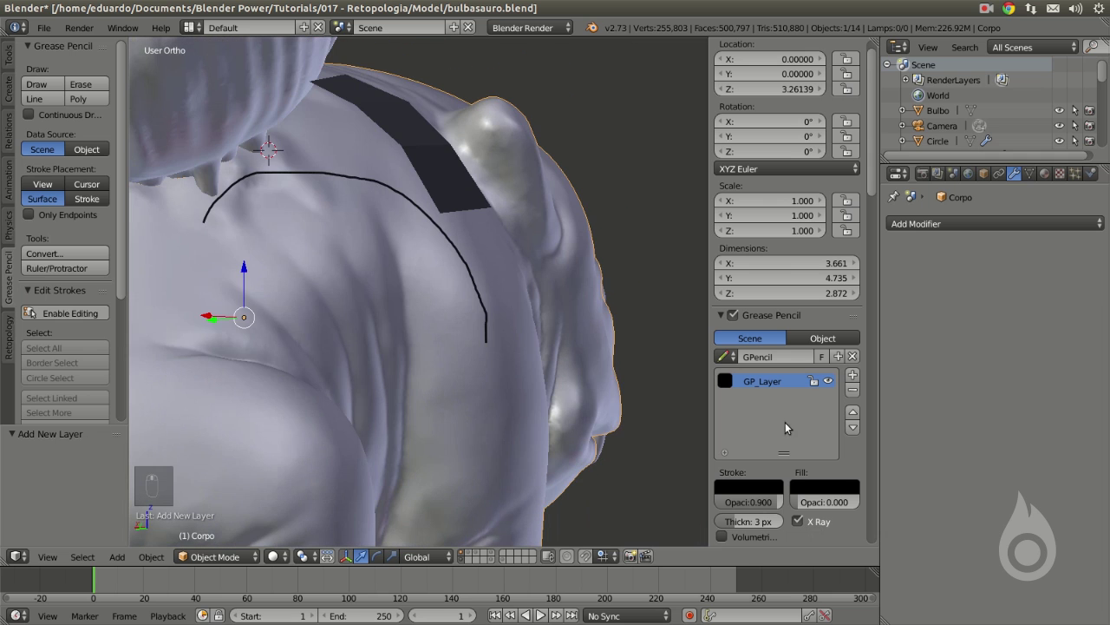
click(799, 521)
click(799, 520)
middle_drag(582, 278, 391, 315)
middle_drag(455, 266, 464, 257)
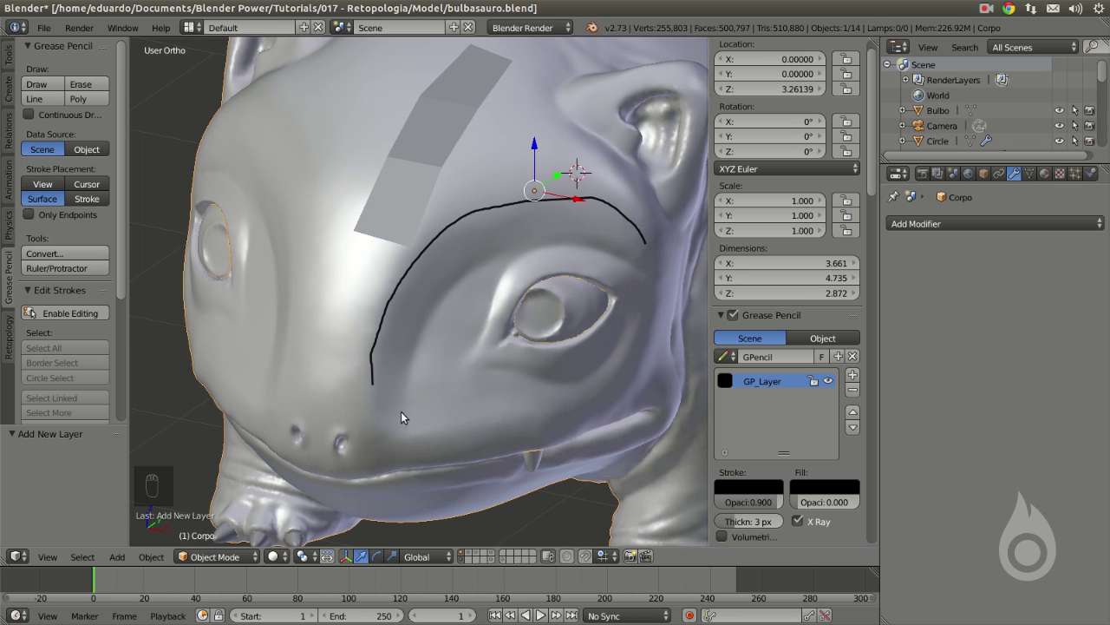
- Enable Continuous Drawing and extend the brow curve with strokes below and behind the eye into a closed loop
click(28, 115)
mouse_move(375, 357)
mouse_down()
mouse_move(374, 392)
mouse_move(416, 423)
mouse_move(499, 431)
mouse_move(555, 417)
mouse_up()
mouse_move(635, 353)
mouse_down()
mouse_move(565, 411)
mouse_move(520, 428)
mouse_up()
drag(646, 248, 654, 295)
drag(657, 258, 641, 344)
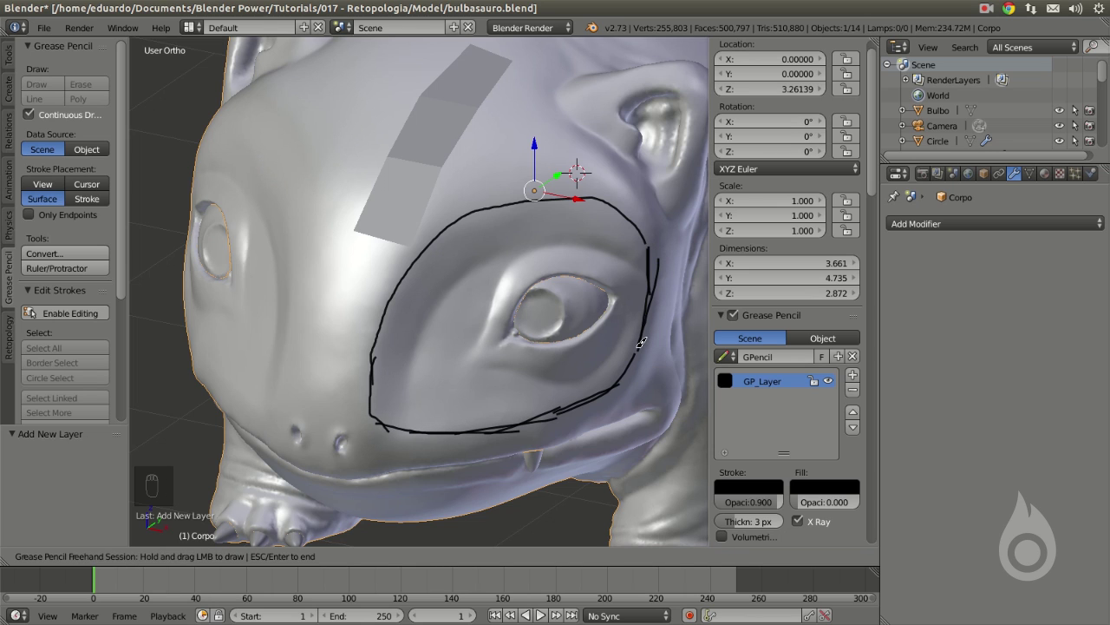
key(Escape)
- Move the lower end of the plane strip beside the brow guide line and extrude it twice down toward the nose
mouse_move(450, 279)
middle_down()
mouse_move(479, 298)
mouse_move(432, 246)
mouse_move(558, 260)
mouse_move(492, 265)
middle_up()
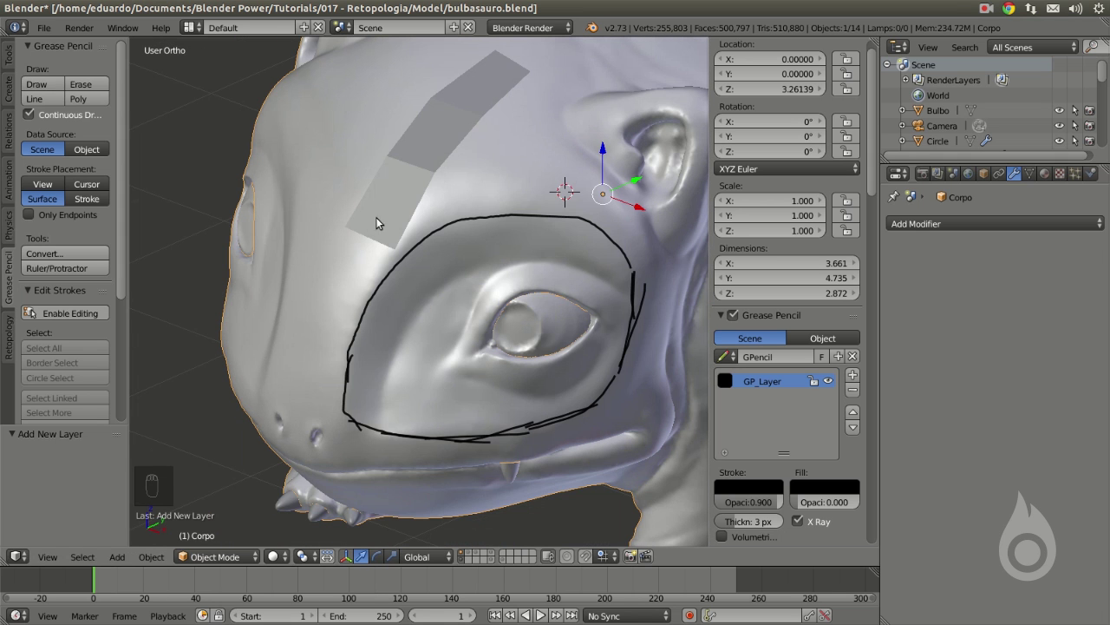
right_click(421, 166)
middle_drag(420, 166, 396, 231)
key(Tab)
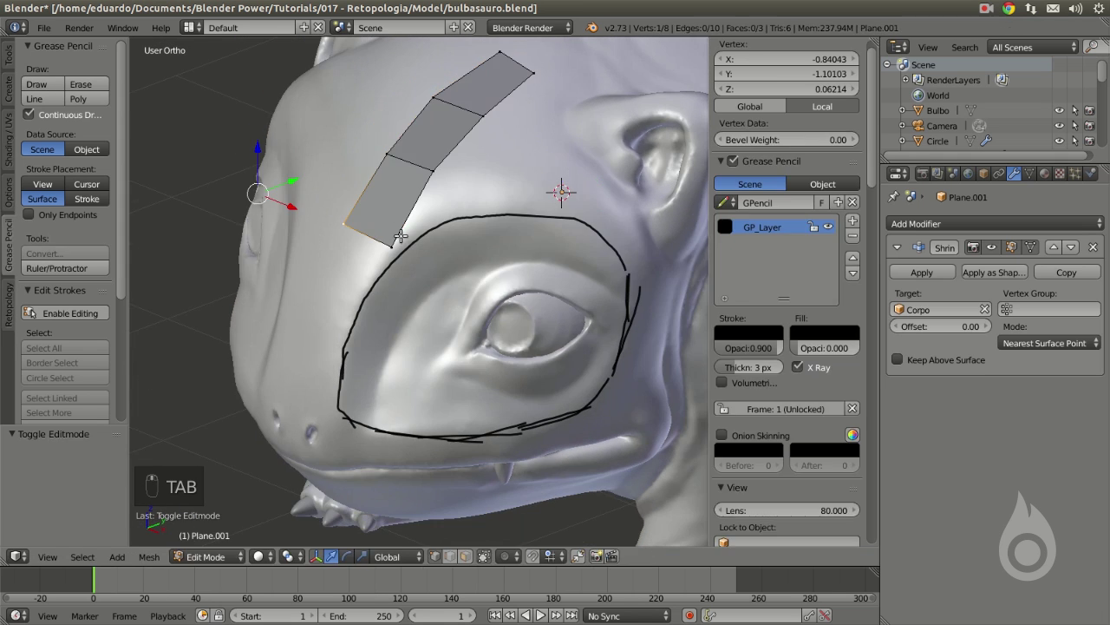
middle_drag(465, 254, 437, 252)
shift+right_click(363, 246)
key(g)
click(369, 295)
key(e)
click(339, 347)
key(e)
click(312, 416)
- Move and rotate the strip's cross edge above the inner brow to follow the guide curve
right_click(424, 168)
shift+right_click(391, 161)
key(g)
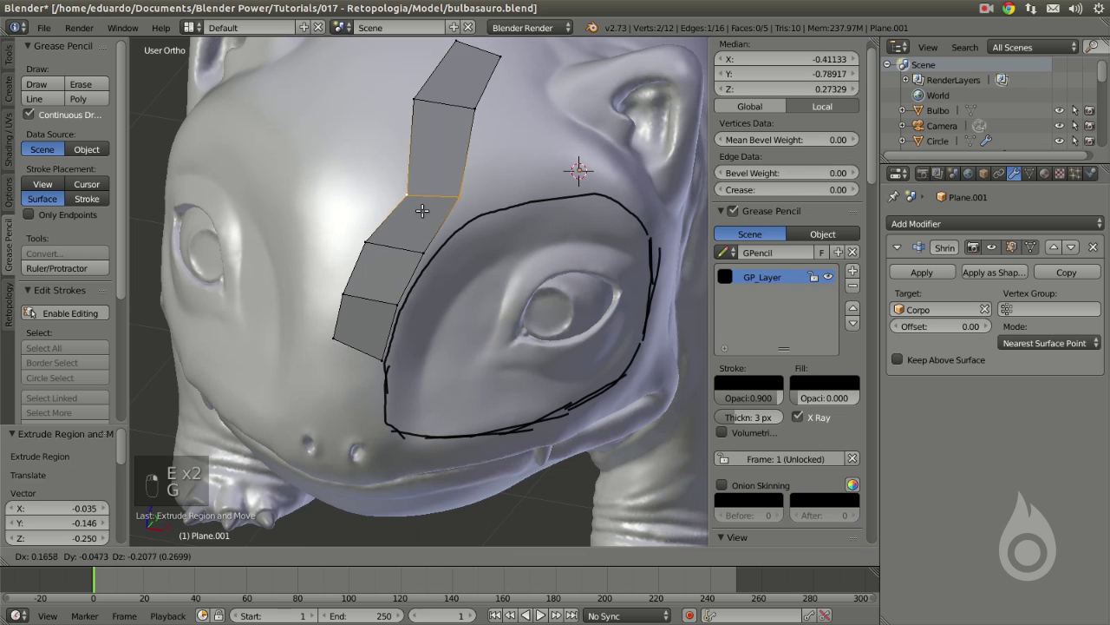
click(452, 189)
key(g)
key(r)
key(g)
click(469, 281)
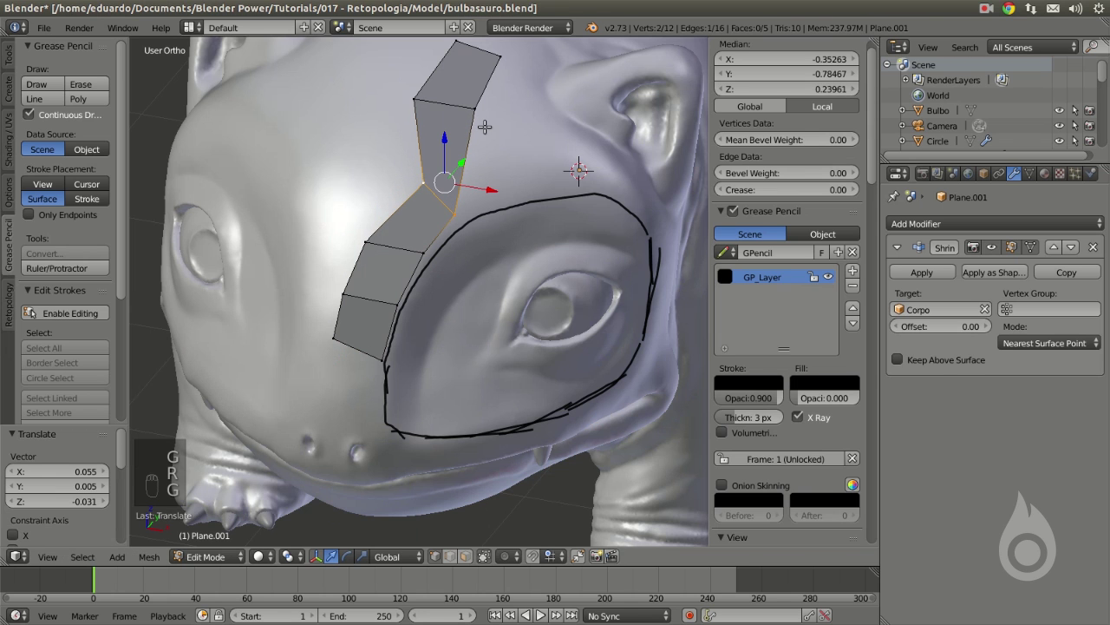
- Move the next pair of strip vertices onto the brow, with the lower vertex just above the guide line
right_click(476, 109)
key(g)
click(531, 187)
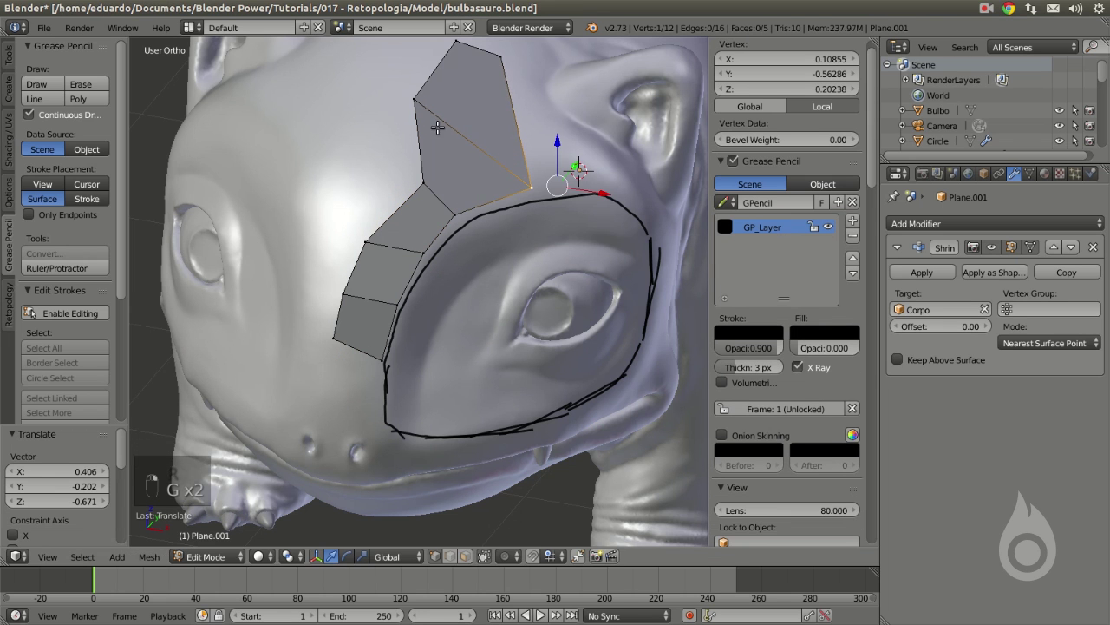
right_click(414, 99)
key(g)
click(420, 104)
key(g)
click(503, 195)
- Move the strip's two end vertices down beside the ear to complete the band above the eye
right_click(511, 60)
key(g)
click(718, 405)
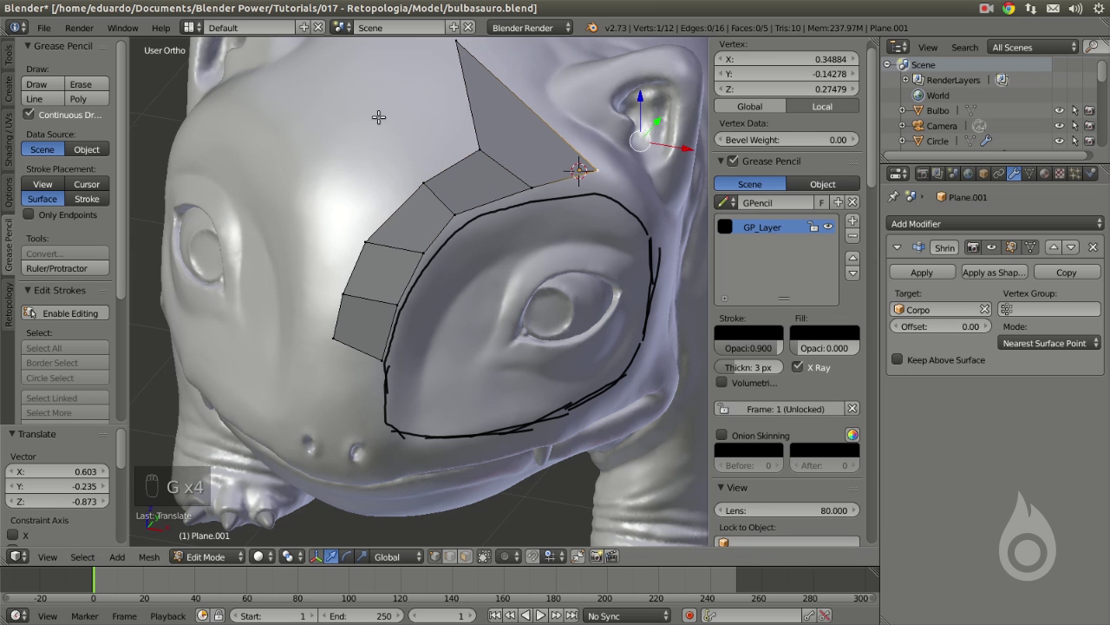
shift+middle_drag(384, 94, 392, 125)
right_click(424, 81)
key(g)
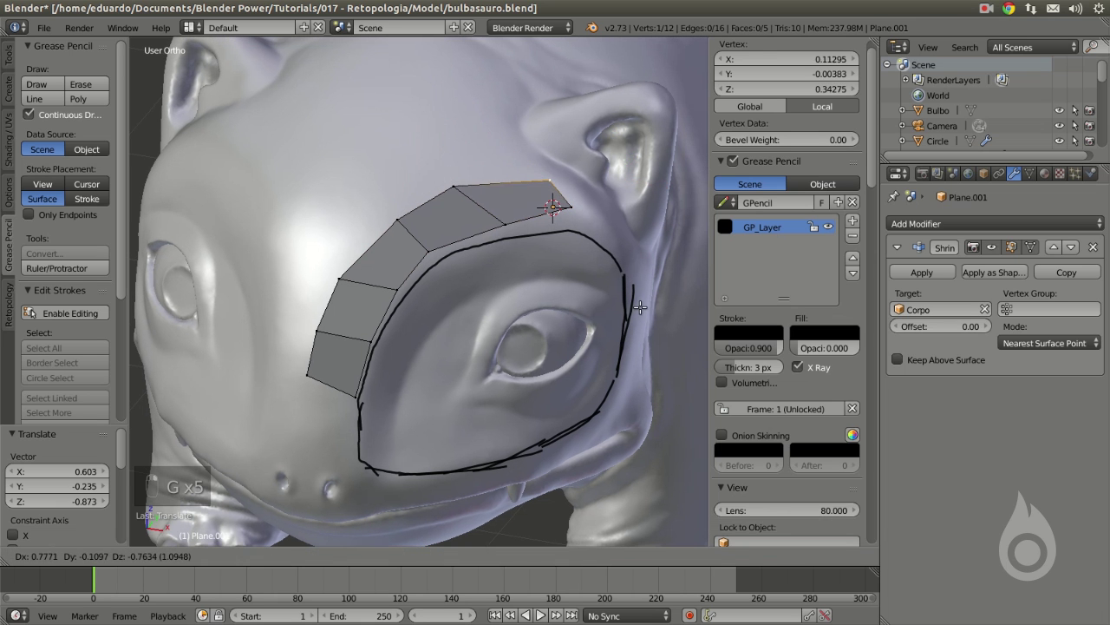
click(537, 179)
- Leave mesh editing and move the strip object to the last scene layer
key(Tab)
middle_drag(481, 347, 453, 360)
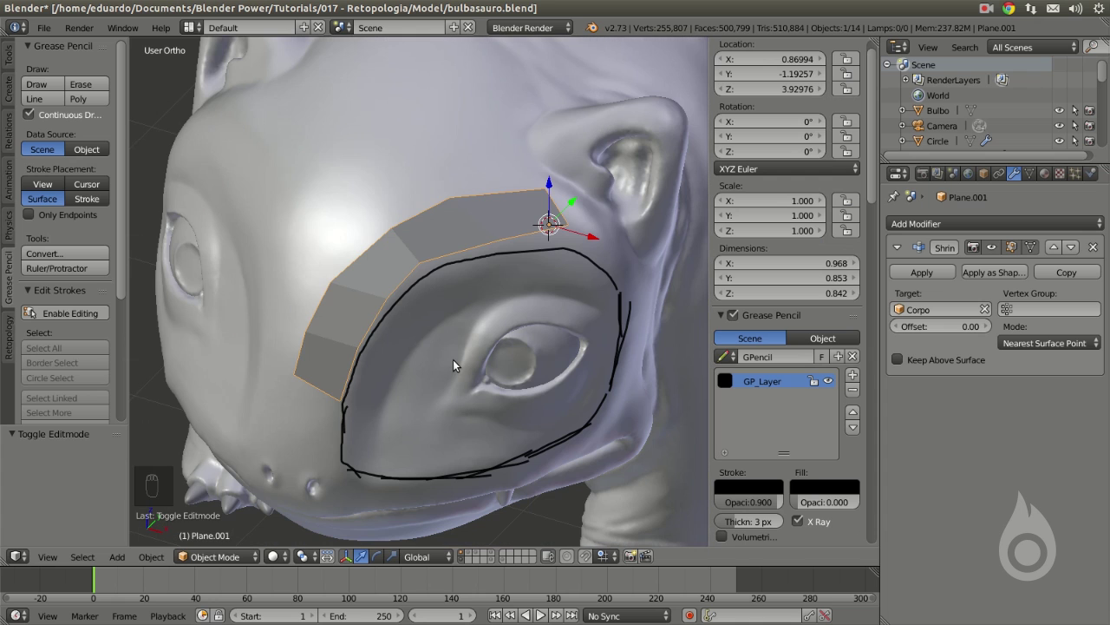
scroll(483, 315, down, 6)
key(x)
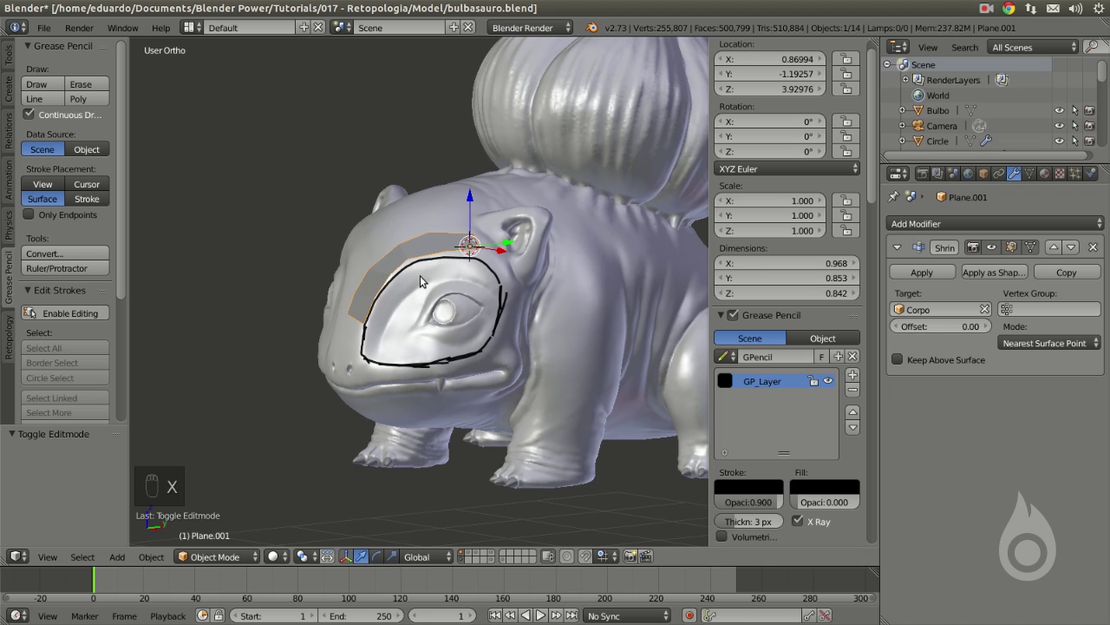
key(m)
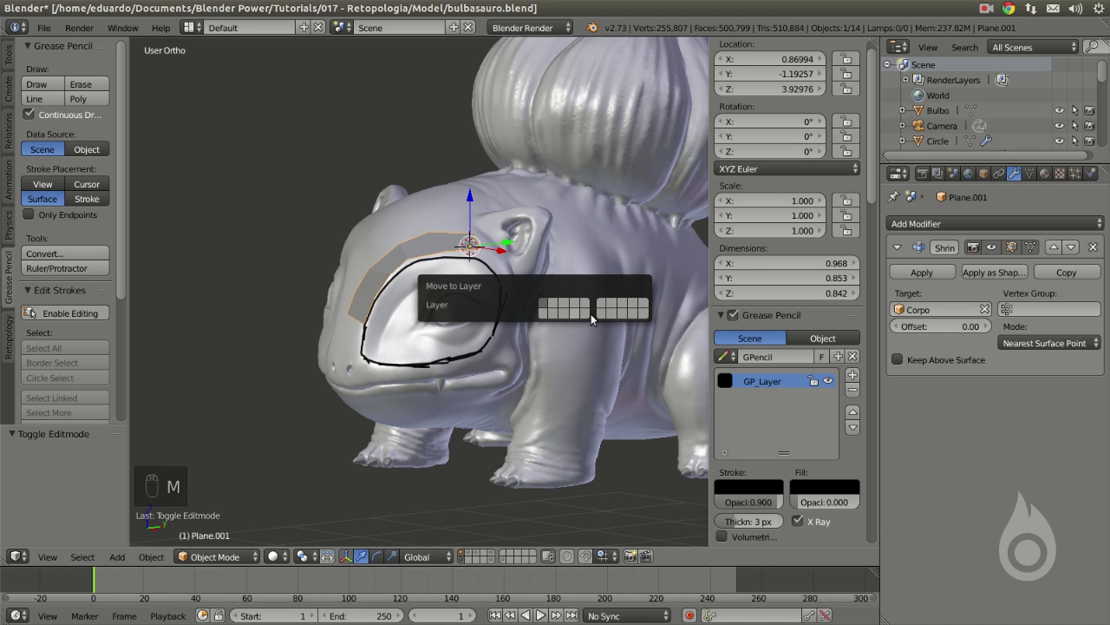
click(643, 317)
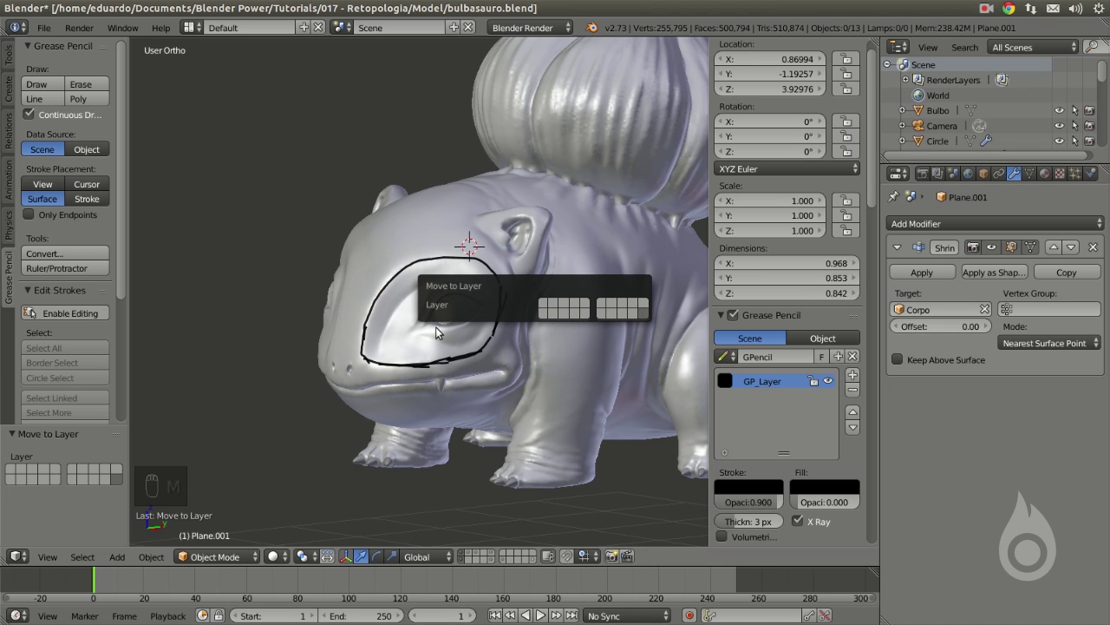
- Display the "kiss" Grease Pencil data on the model and view it from the front side
scroll(482, 317, up, 3)
click(723, 357)
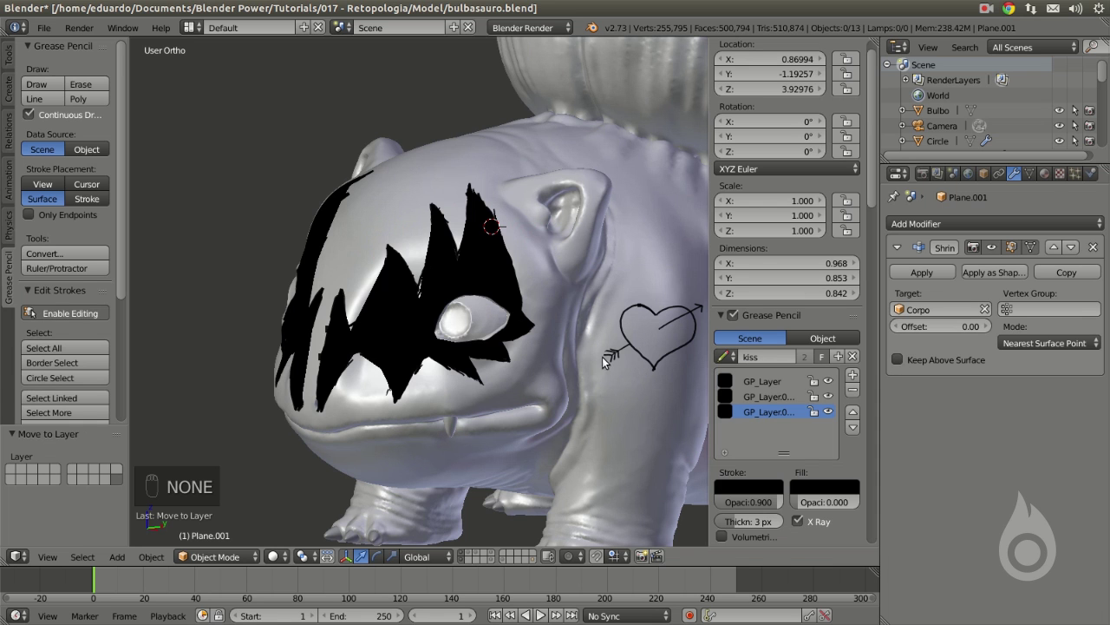
middle_drag(602, 357, 606, 367)
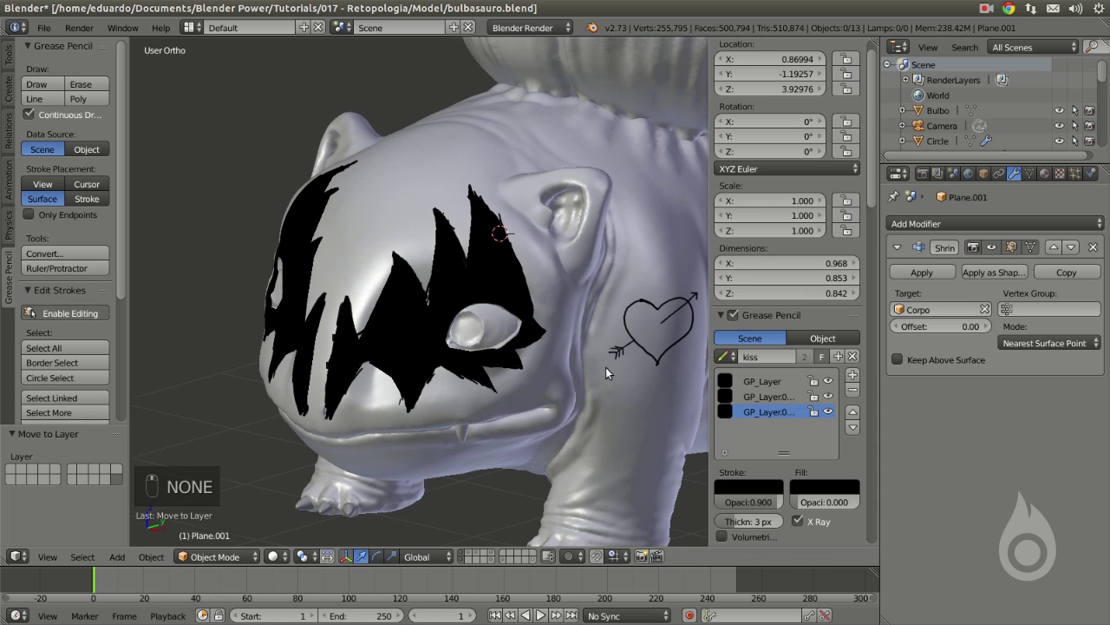
- Switch the Grease Pencil data to "Topologia" and view its guide lines over the whole body
click(724, 356)
click(748, 409)
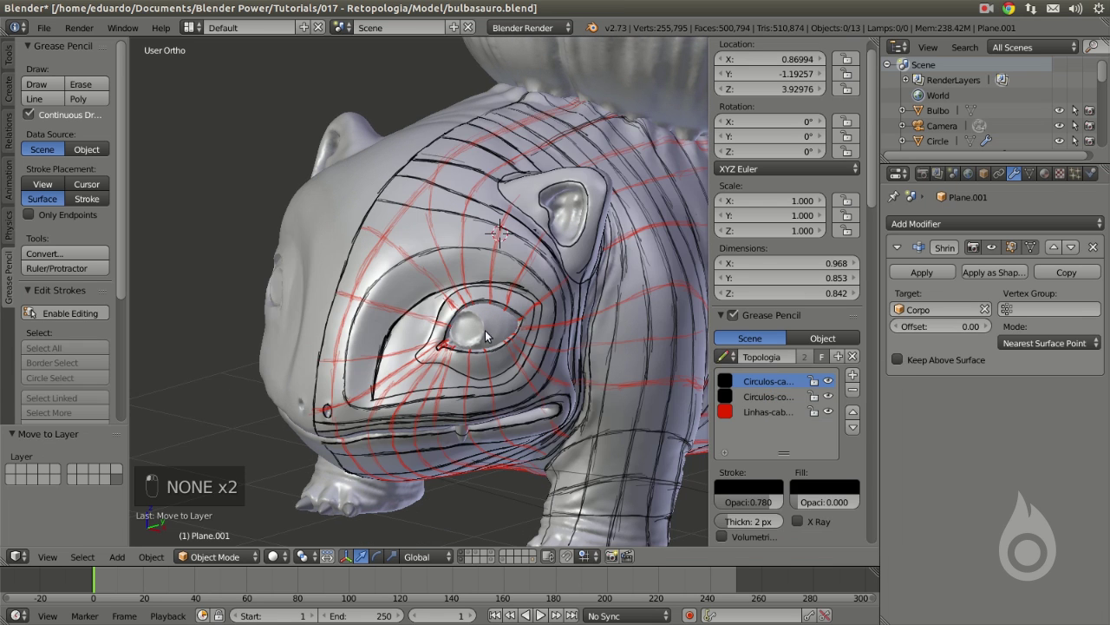
scroll(546, 317, down, 3)
middle_drag(546, 317, 464, 321)
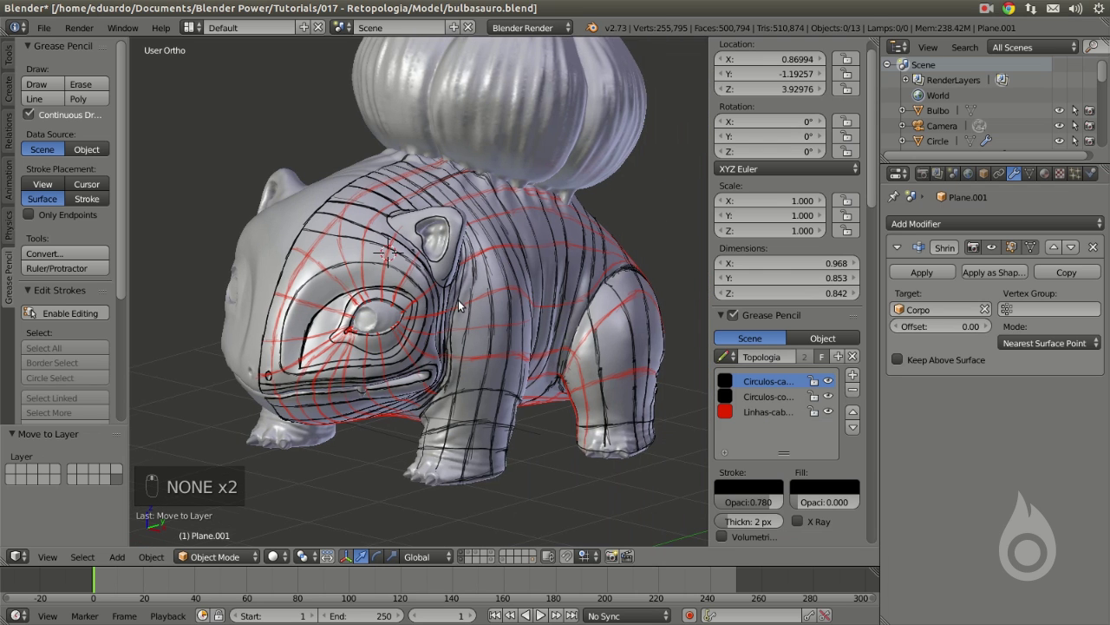
scroll(458, 299, up, 2)
middle_drag(537, 312, 519, 322)
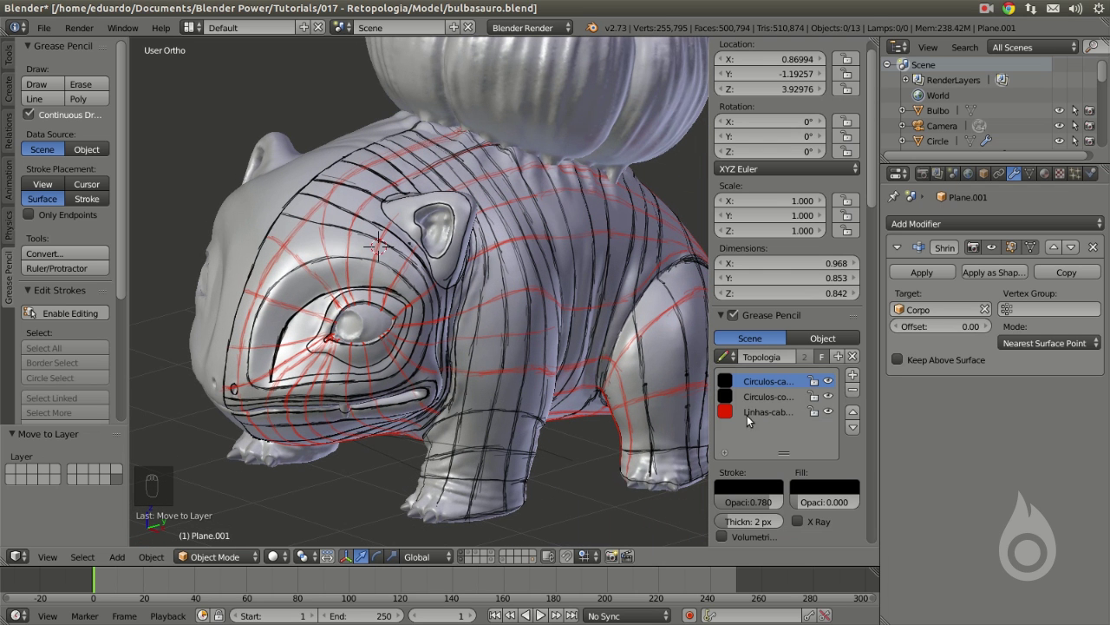
- Hide the red Linhas-cab and black Circulos-co layers and examine the head's circular guide lines
click(828, 411)
click(828, 395)
middle_drag(639, 369, 477, 373)
scroll(351, 358, up, 4)
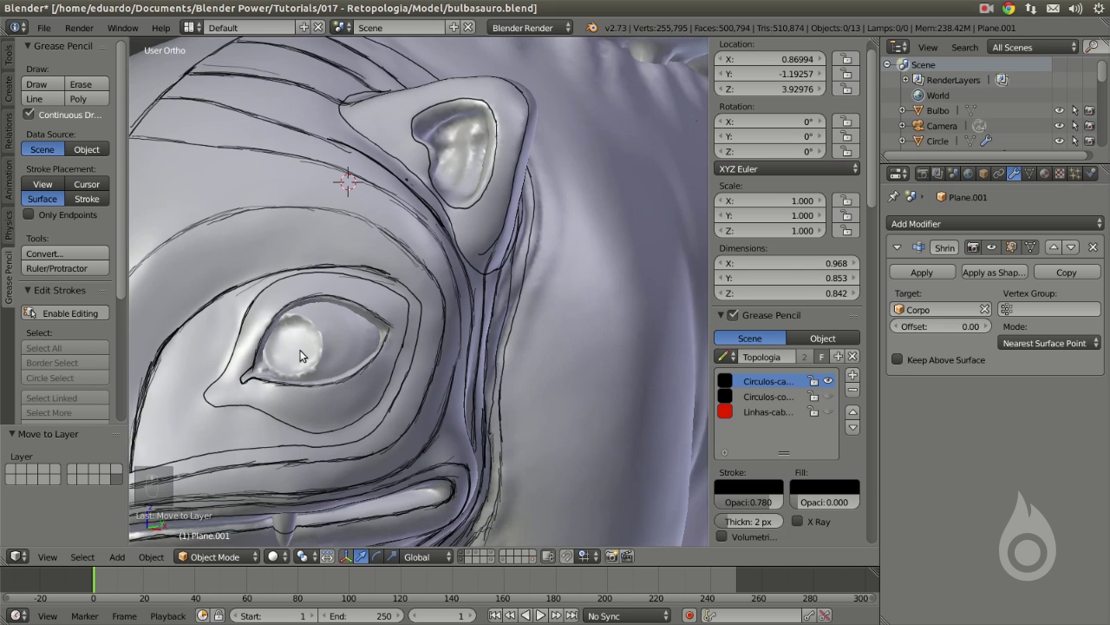
scroll(416, 308, down, 3)
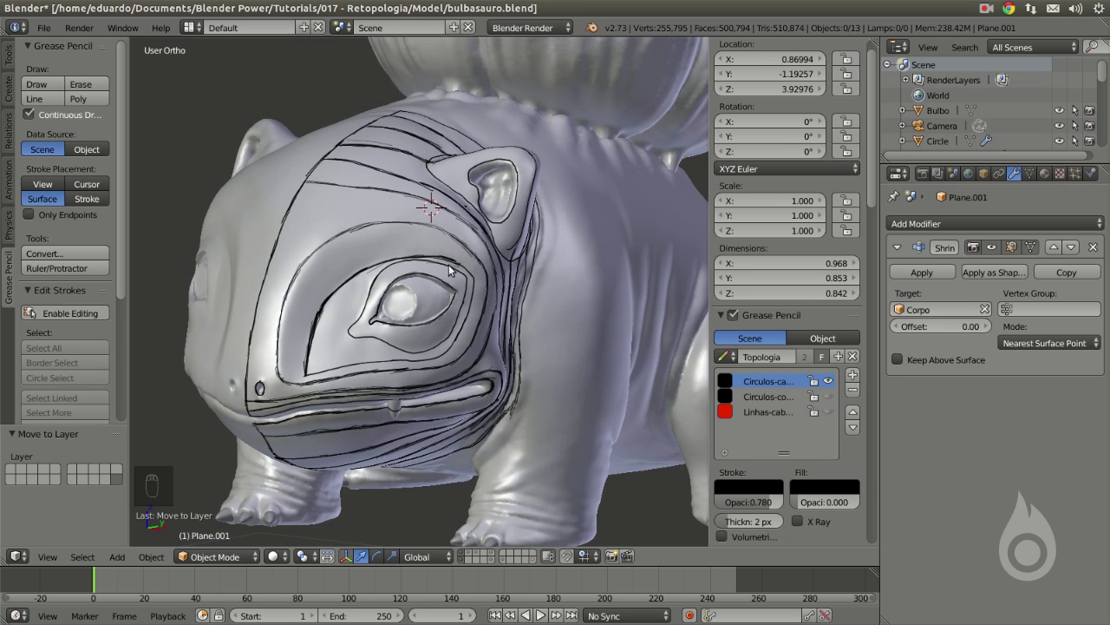
middle_drag(441, 246, 496, 132)
middle_drag(490, 295, 442, 217)
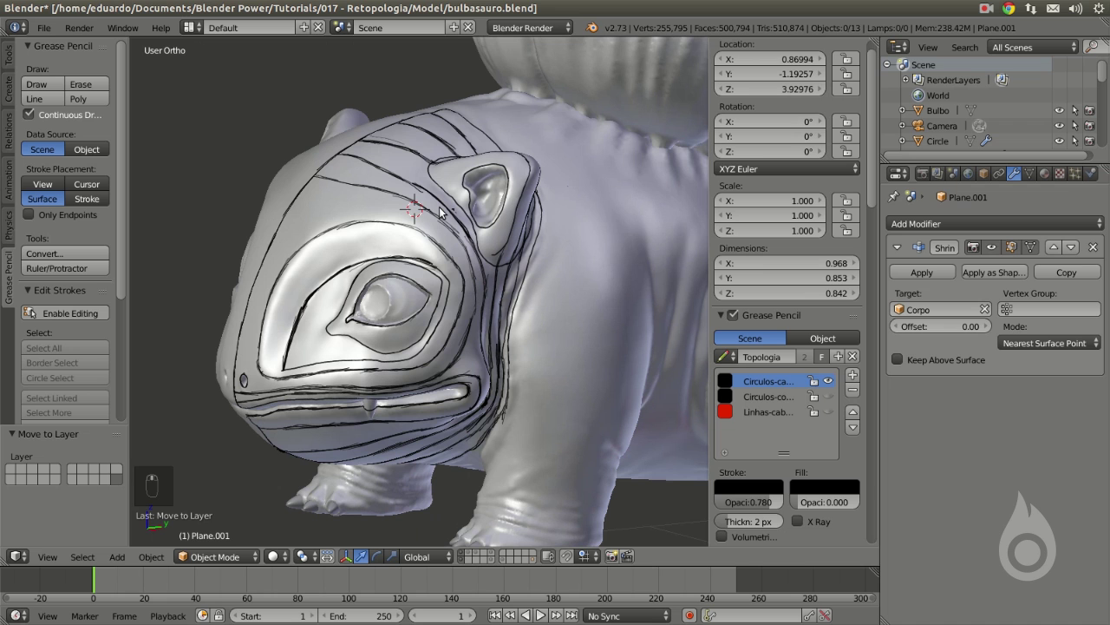
- Show the Circulos-co layer, examine the body's circular guide lines, and show the red Linhas-cab layer again
click(829, 395)
scroll(649, 390, down, 3)
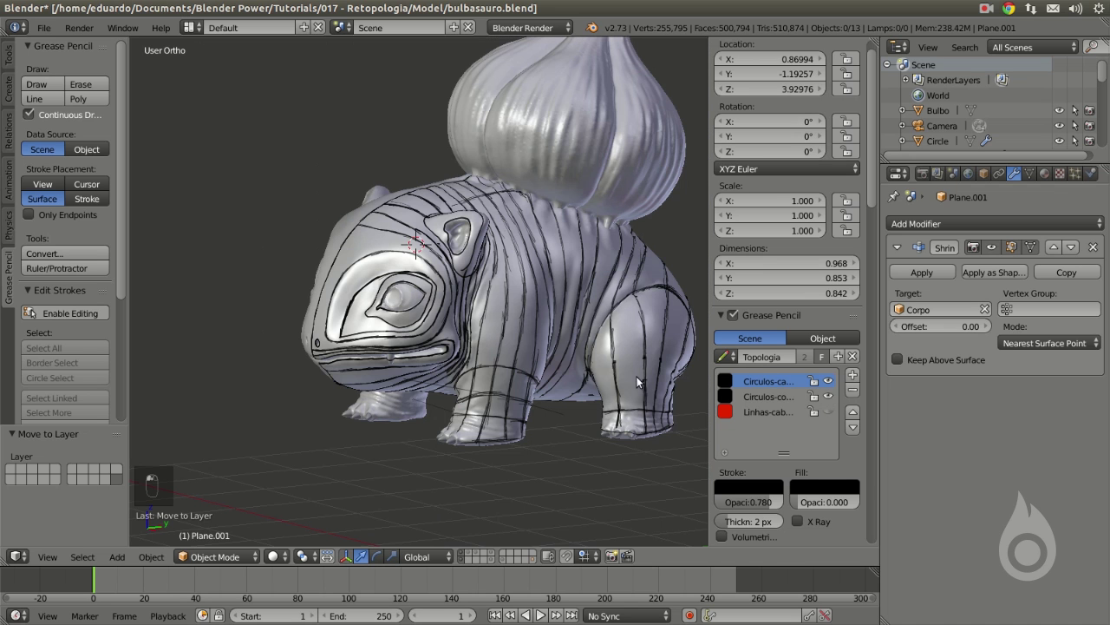
middle_drag(587, 370, 538, 362)
scroll(538, 363, up, 3)
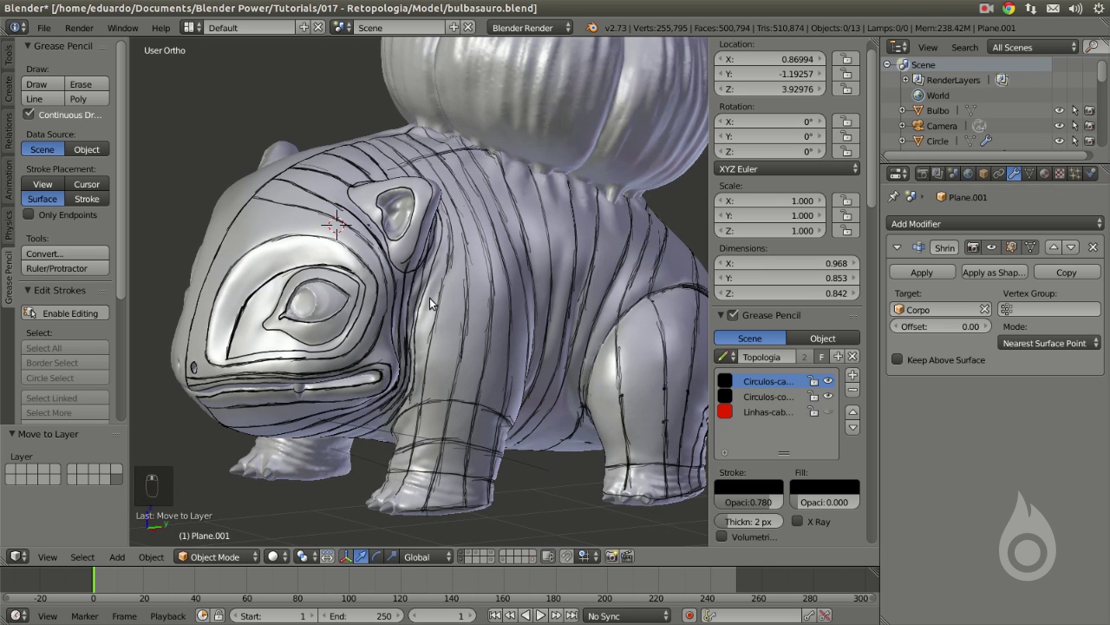
click(829, 412)
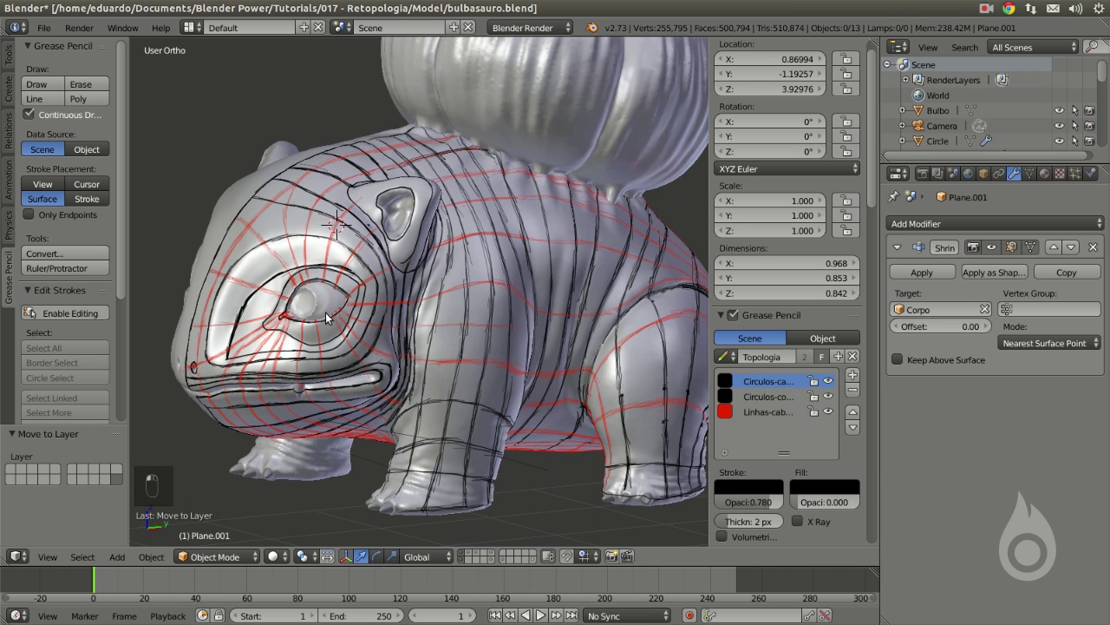
- Examine how the red and black guide lines cross around the eye, ear, side and front leg
scroll(329, 330, up, 4)
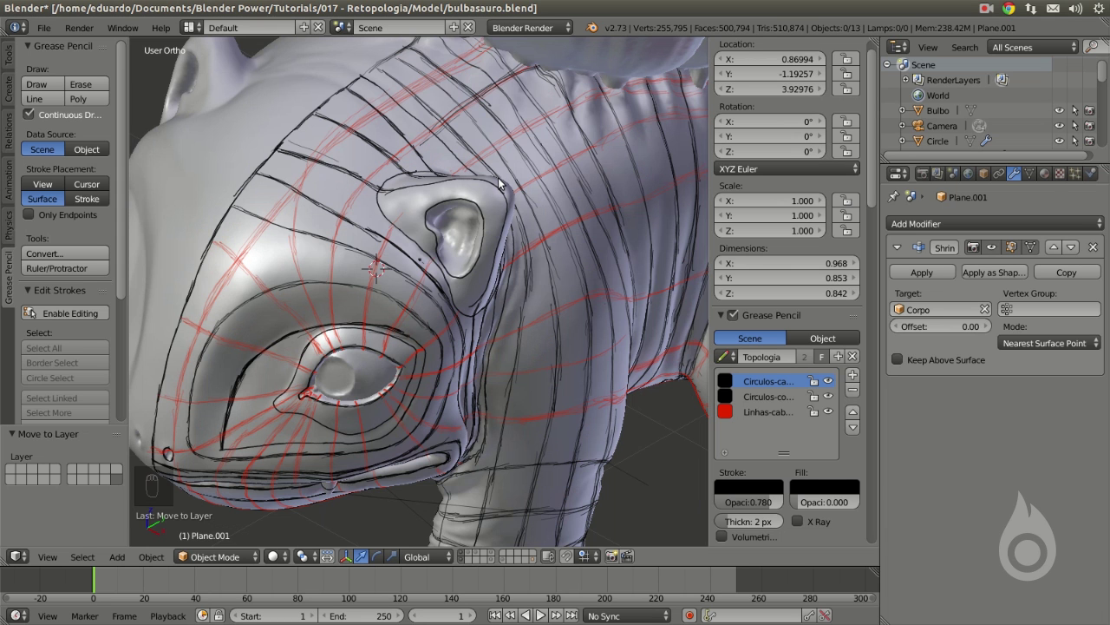
scroll(463, 220, down, 6)
middle_drag(511, 284, 373, 358)
scroll(373, 358, up, 3)
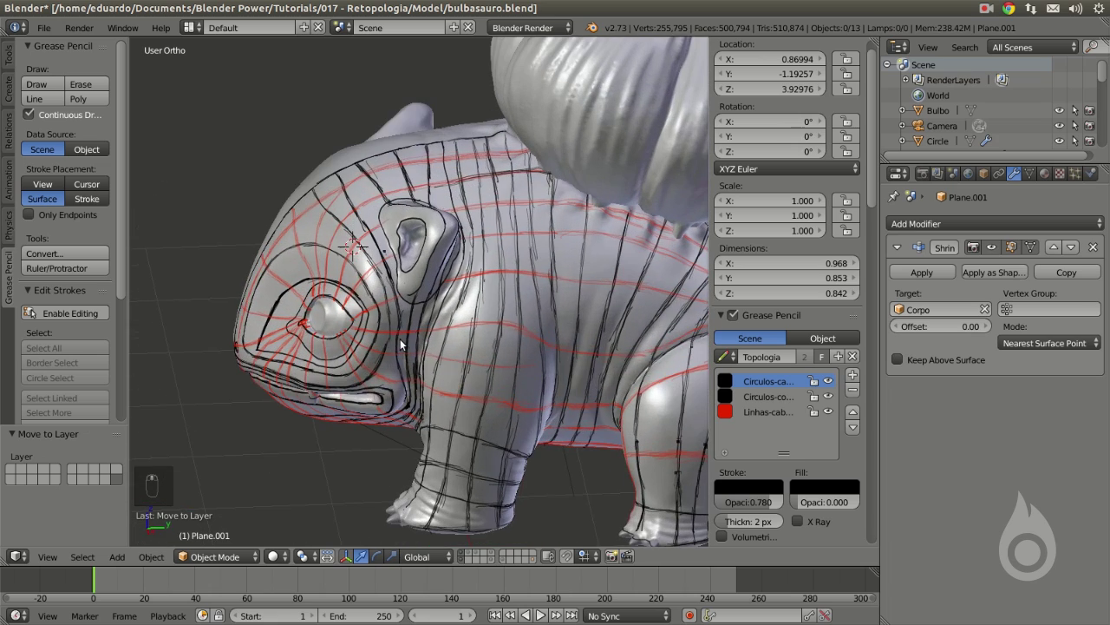
scroll(373, 359, up, 2)
middle_drag(431, 298, 467, 358)
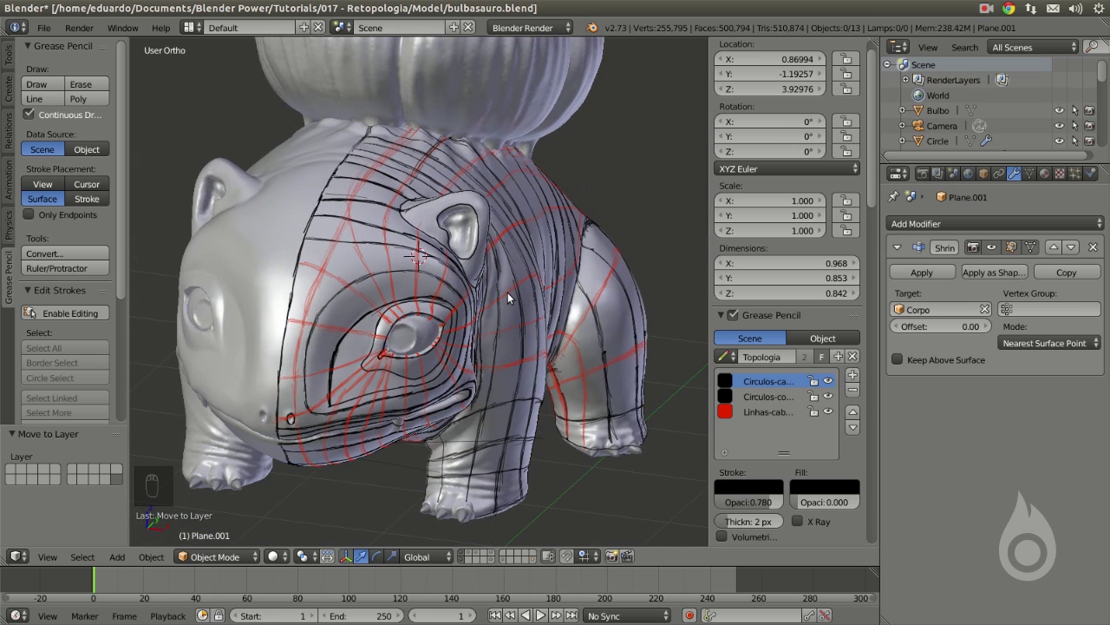
scroll(508, 292, up, 3)
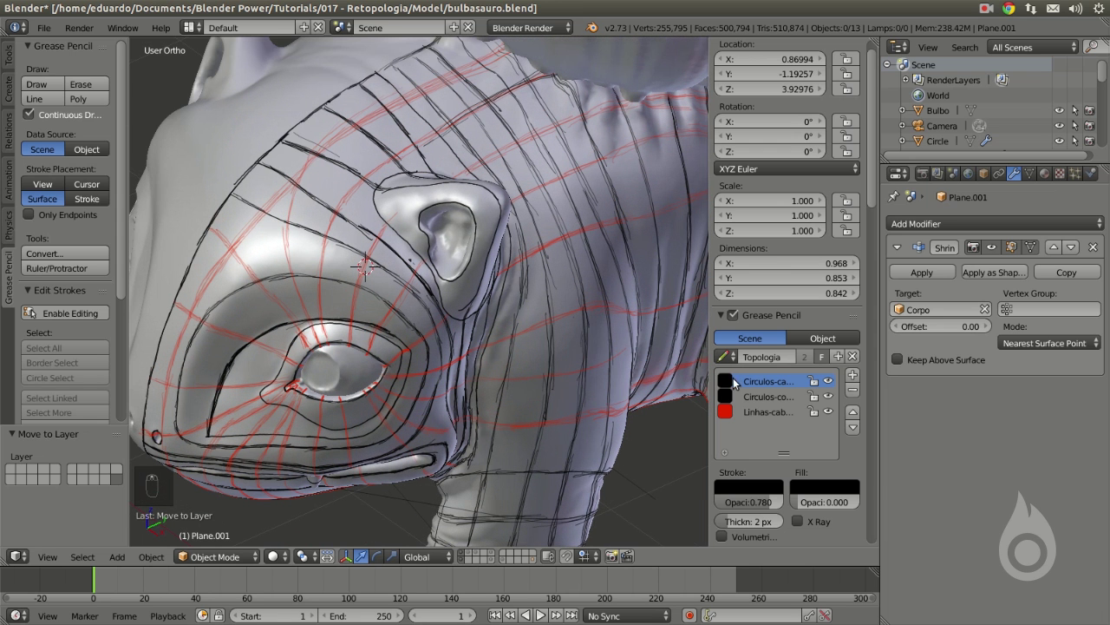
scroll(422, 324, up, 3)
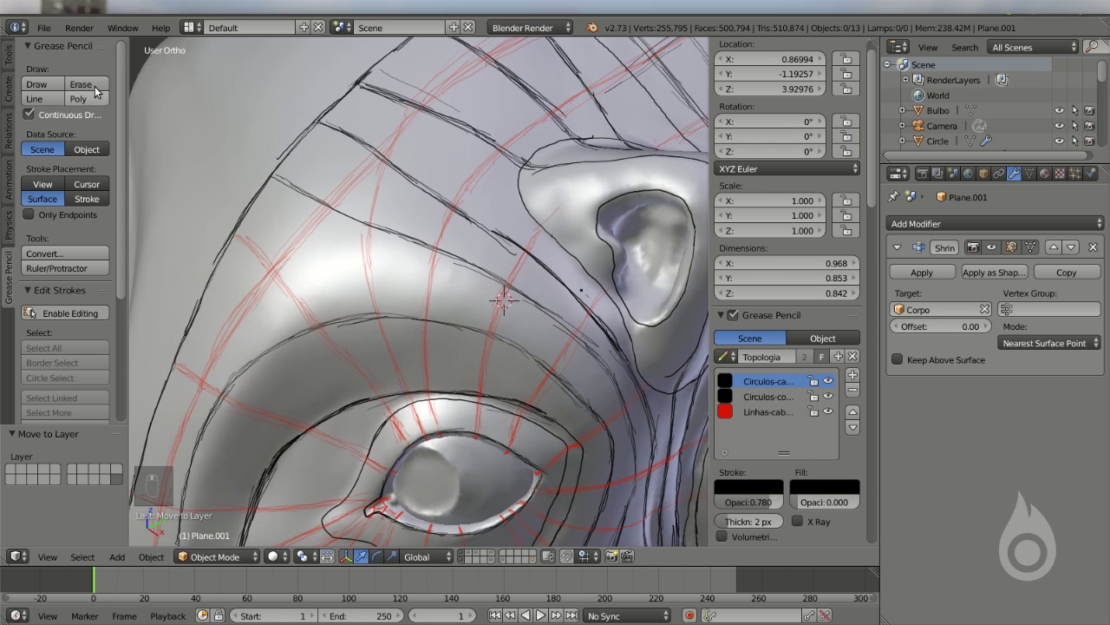
- Erase parts of the lowest black guide line on the forehead, above the eye band
scroll(416, 271, down, 2)
middle_drag(442, 269, 277, 205)
click(82, 84)
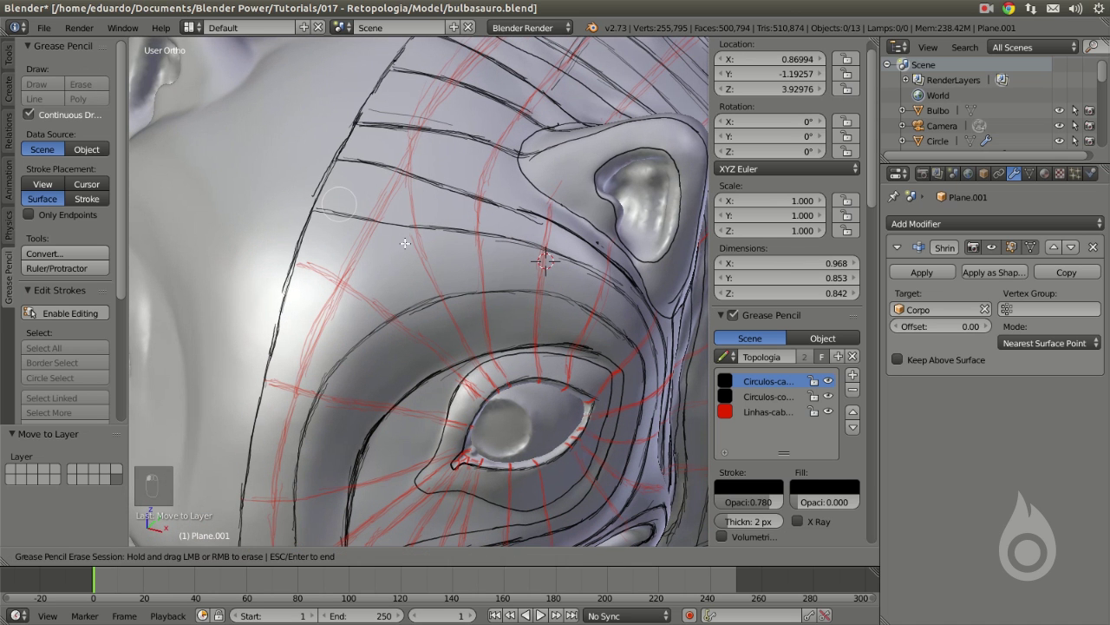
mouse_move(406, 245)
mouse_down()
mouse_move(421, 232)
mouse_move(473, 230)
mouse_move(459, 233)
mouse_up()
key(Escape)
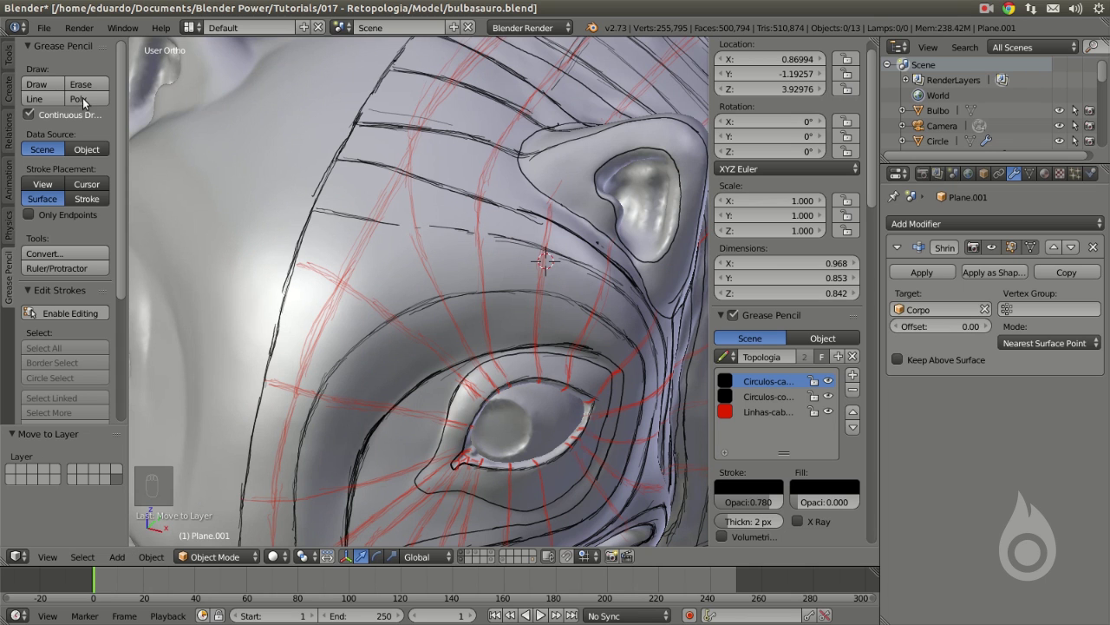
click(30, 115)
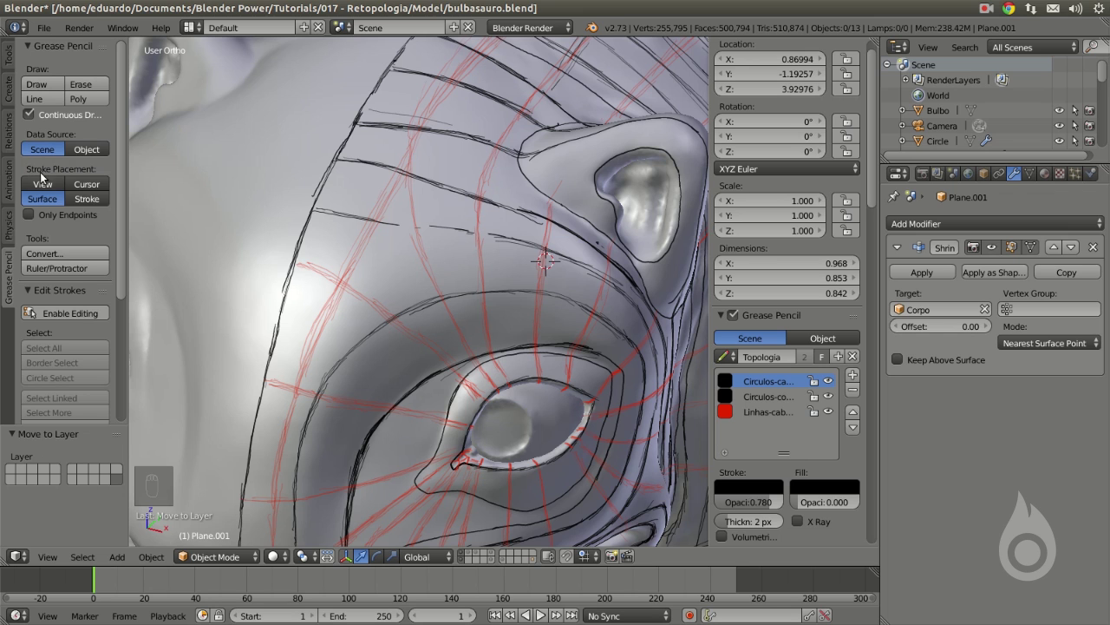
- Lower the opacity of both black circle layers, with Circulos-co at 0.212, and set the red Linhas-cab layer's opacity to 0.413
scroll(351, 269, down, 5)
middle_drag(351, 269, 501, 346)
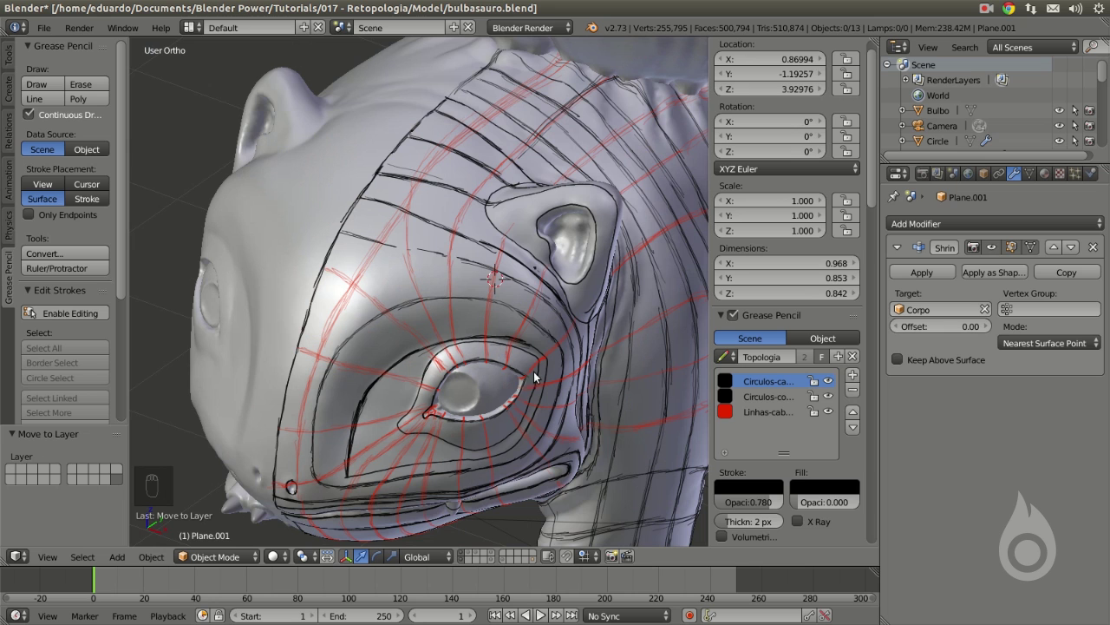
scroll(799, 420, down, 2)
scroll(799, 420, down, 1)
mouse_move(763, 445)
mouse_down()
mouse_move(702, 445)
mouse_move(785, 445)
mouse_move(746, 445)
mouse_up()
click(762, 340)
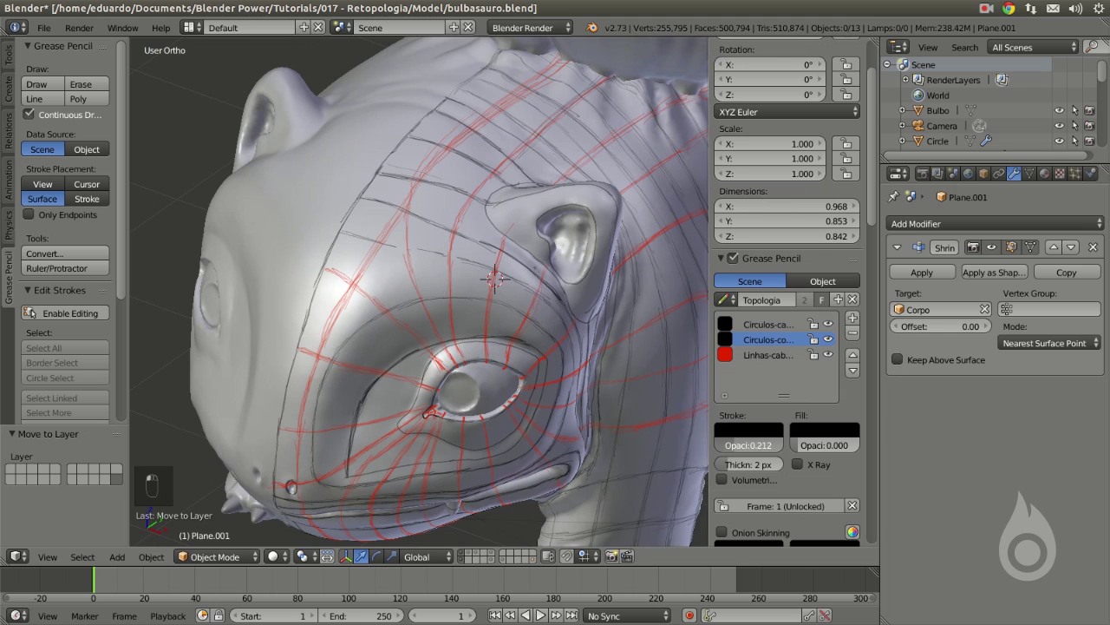
click(765, 354)
drag(748, 445, 750, 445)
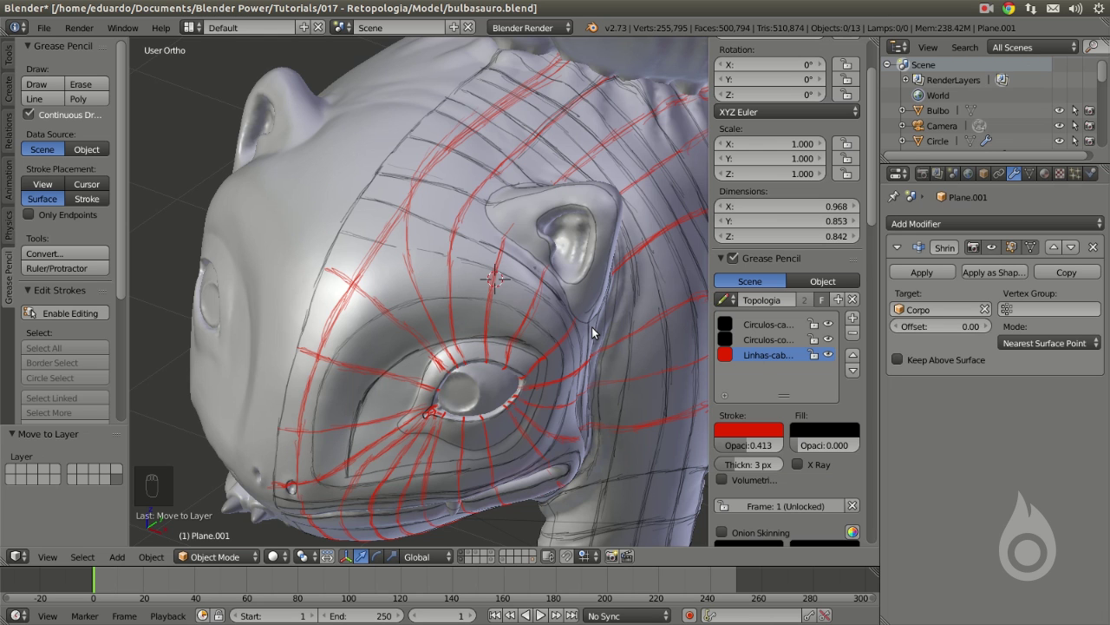
- Switch the visible scene layer to the denser body mesh and on to the low-poly retopologized body to view it whole
scroll(466, 409, down, 3)
scroll(486, 403, up, 3)
click(475, 556)
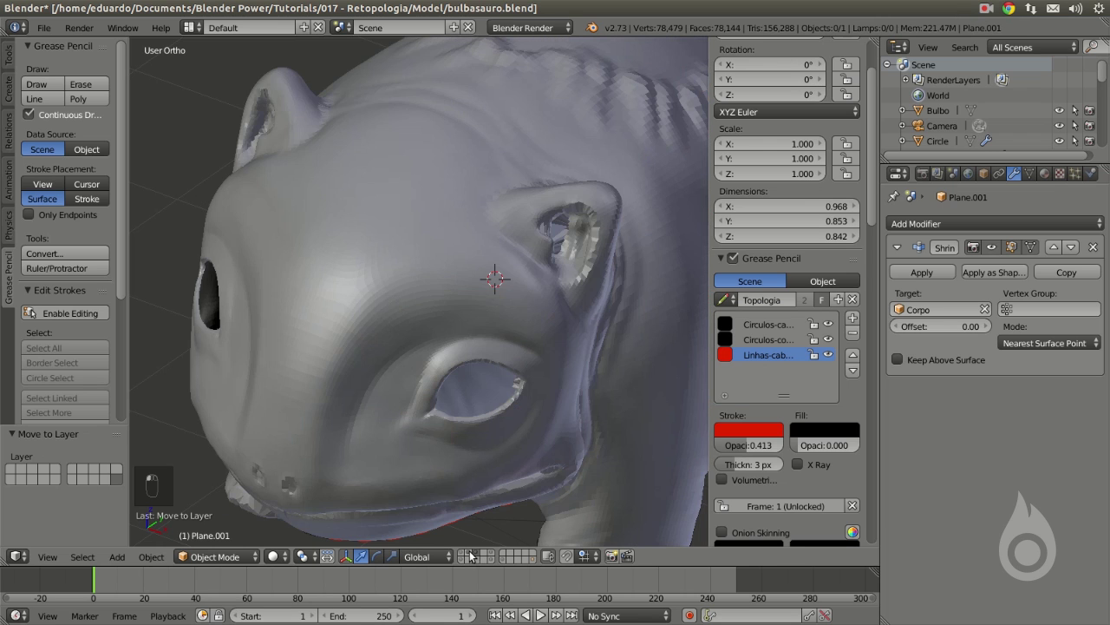
key(1)
scroll(460, 327, down, 6)
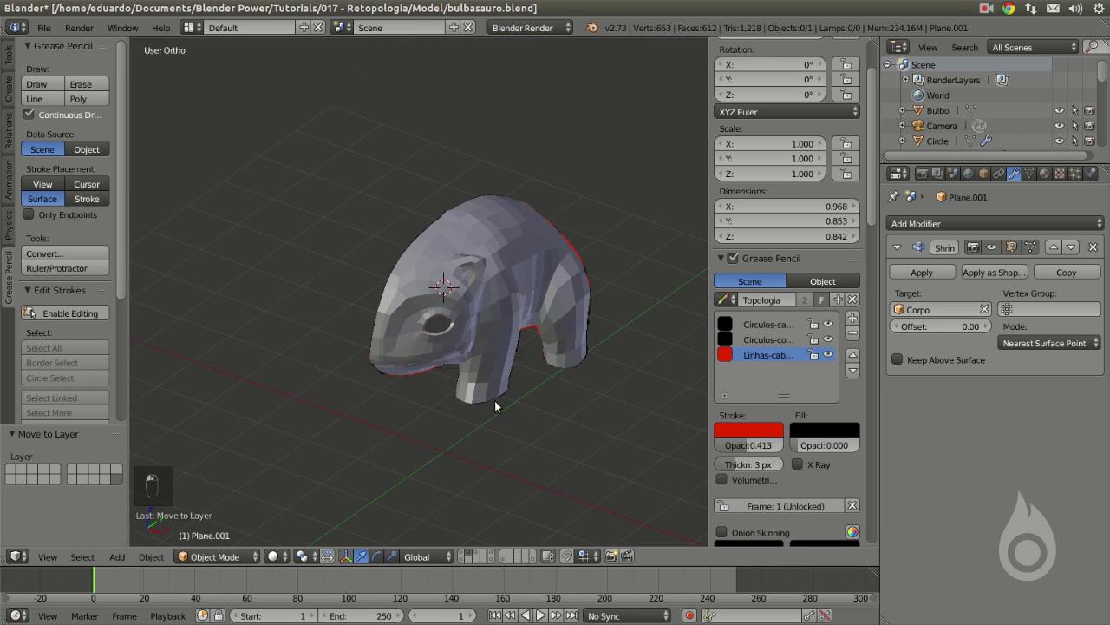
- Show the sculpted body together with the low-poly mesh and examine Corpo Retopo 1.000 in Edit Mode around the face
shift+click(469, 553)
scroll(445, 359, up, 5)
right_click(446, 255)
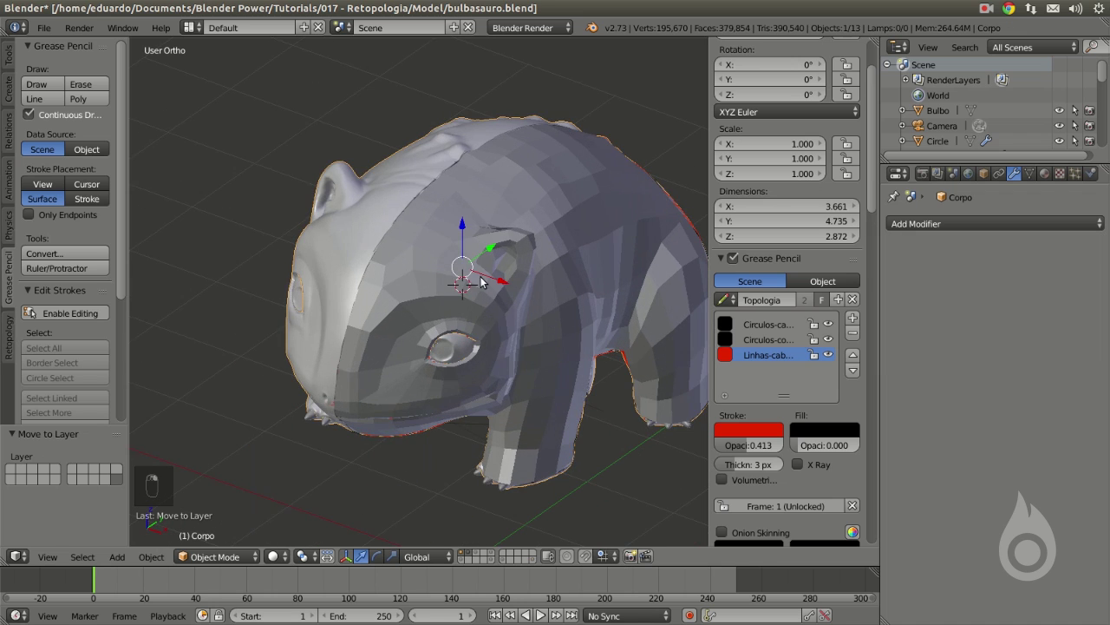
right_click(665, 298)
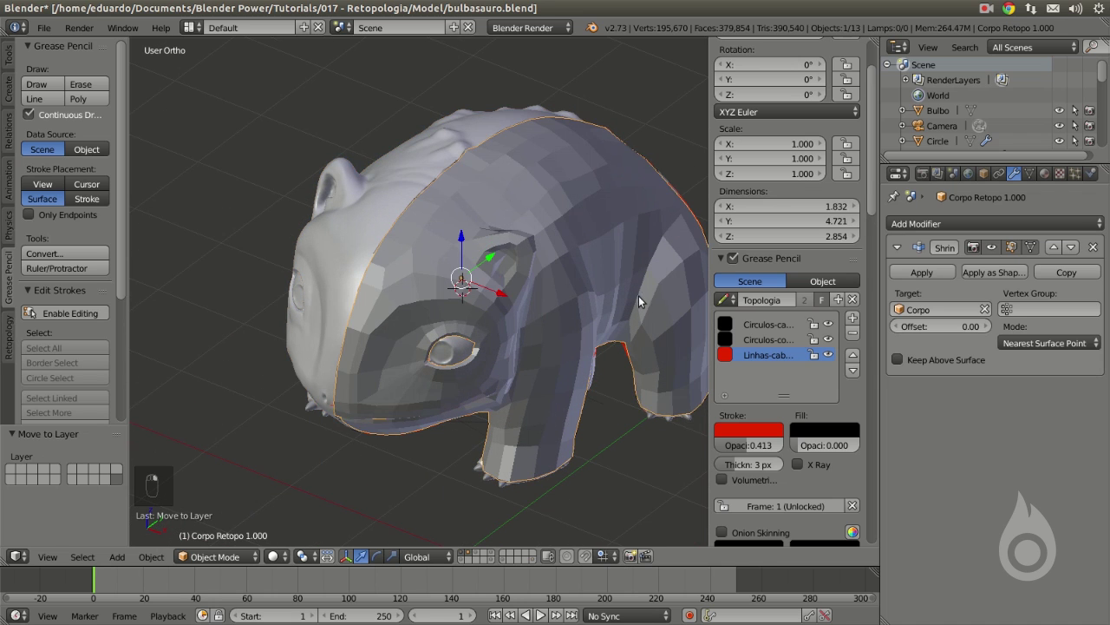
key(Tab)
scroll(568, 346, up, 6)
scroll(567, 347, down, 6)
middle_drag(568, 346, 538, 327)
scroll(425, 340, up, 3)
scroll(540, 327, up, 2)
scroll(553, 337, down, 2)
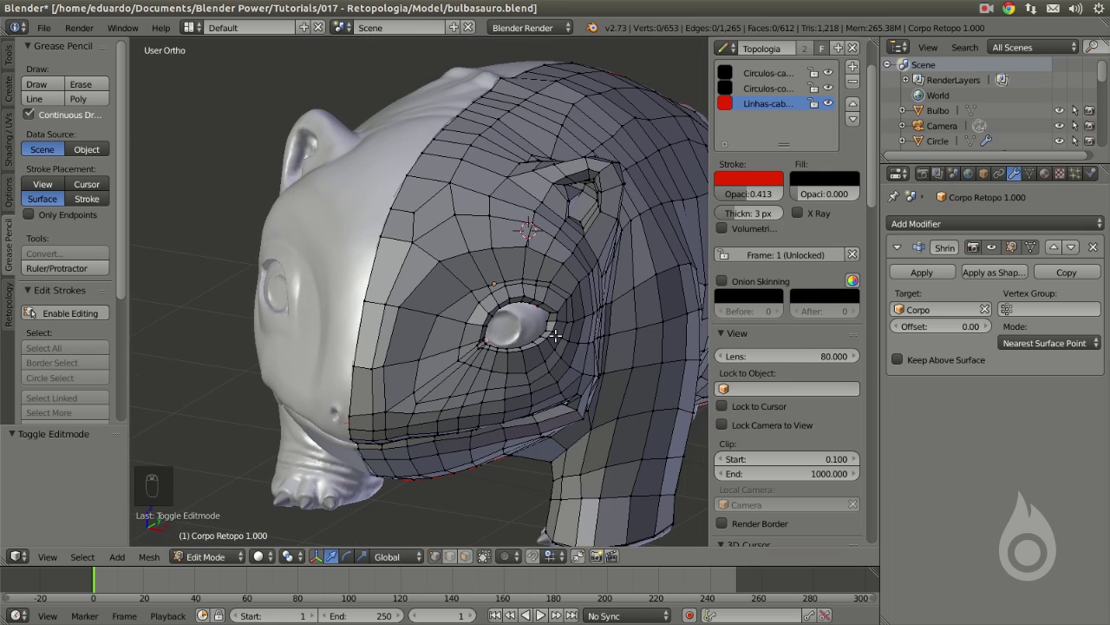
- Select the outer edge loop encircling the eye area on the low-poly mesh to inspect the face topology
middle_drag(555, 335, 469, 272)
right_click(470, 272)
alt+right_click(469, 272)
alt+right_click(497, 293)
alt+right_click(501, 266)
middle_drag(496, 304, 501, 338)
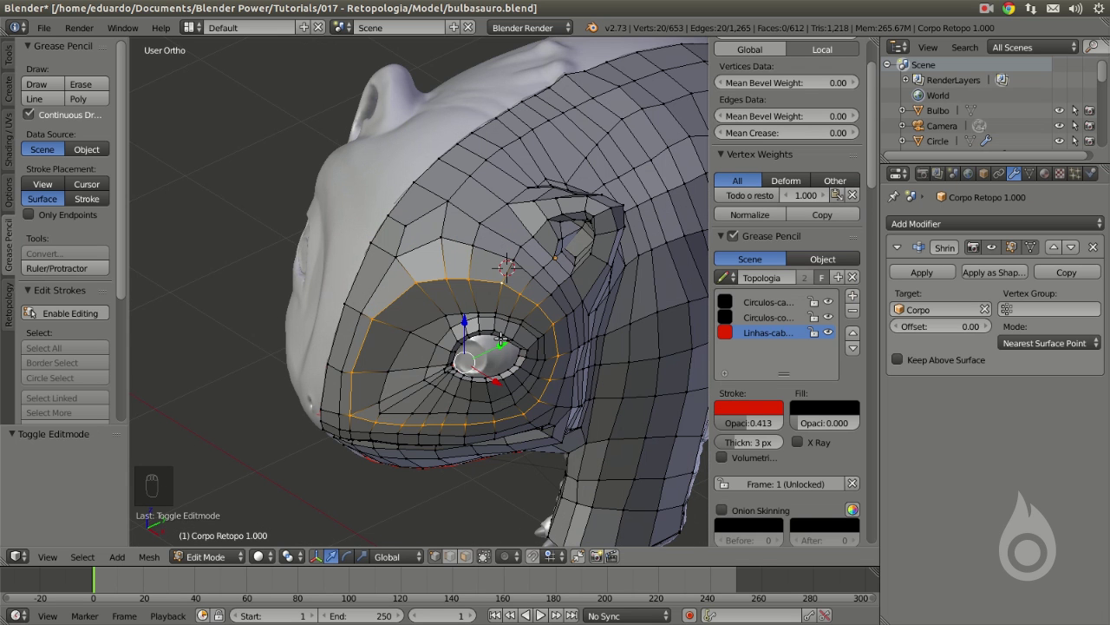
scroll(501, 339, down, 3)
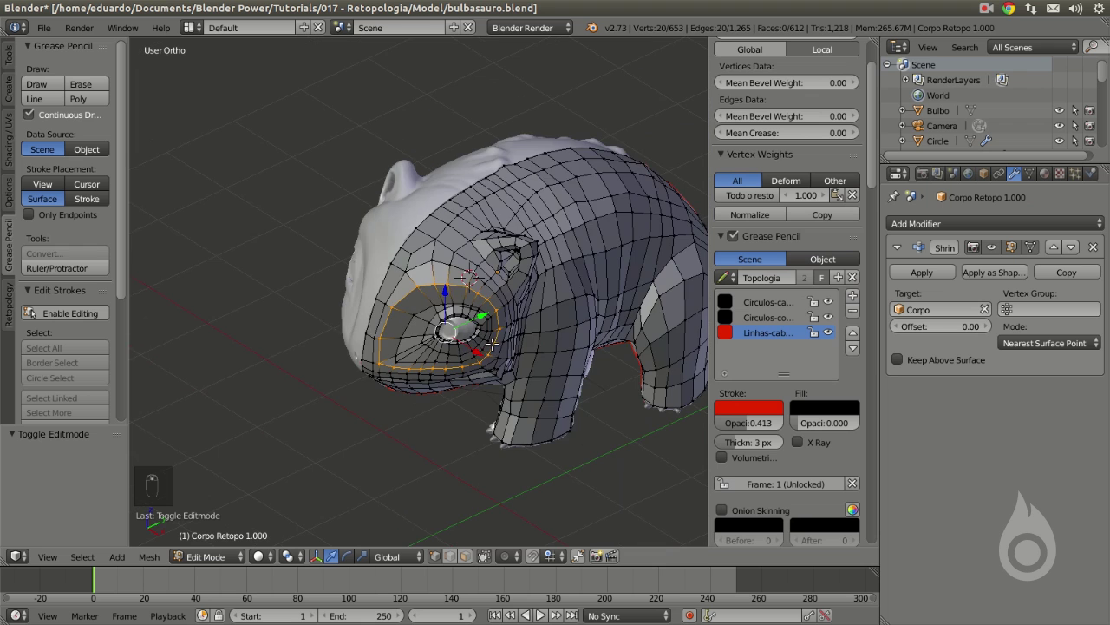
middle_drag(502, 309, 509, 306)
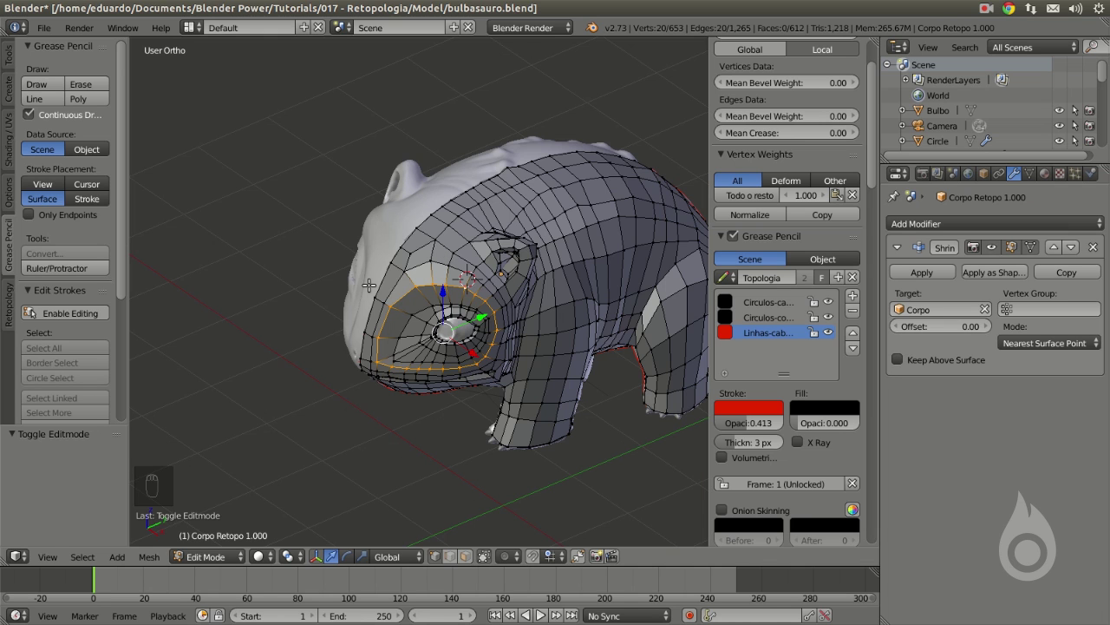
- Show only the sculpted Corpo body's layer in Object Mode and unlink the Topologia Grease Pencil data from the scene
key(Tab)
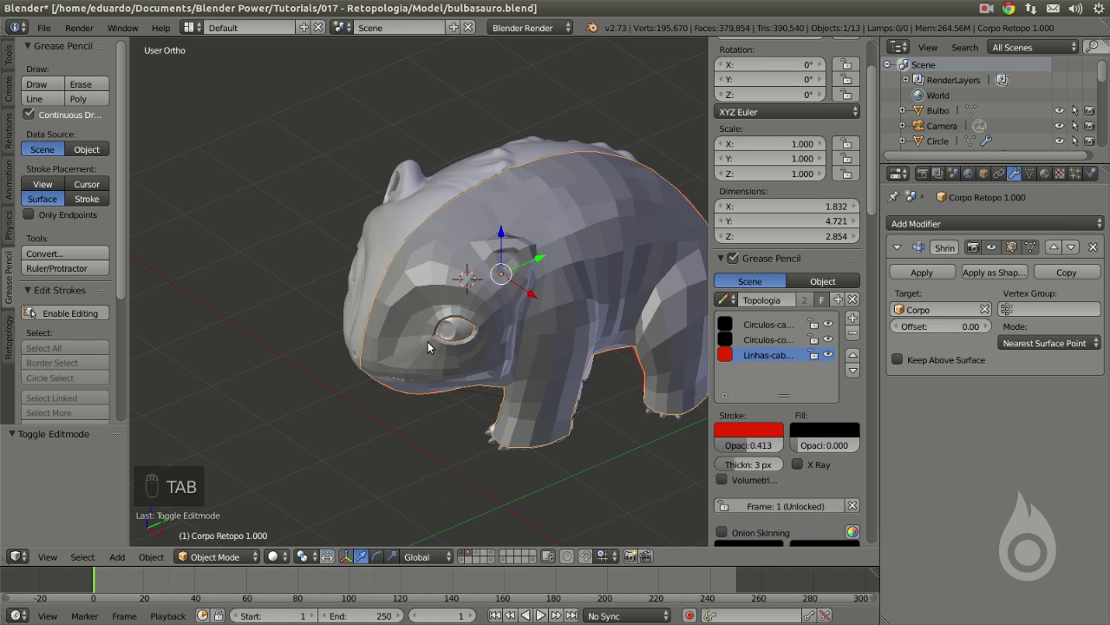
click(464, 556)
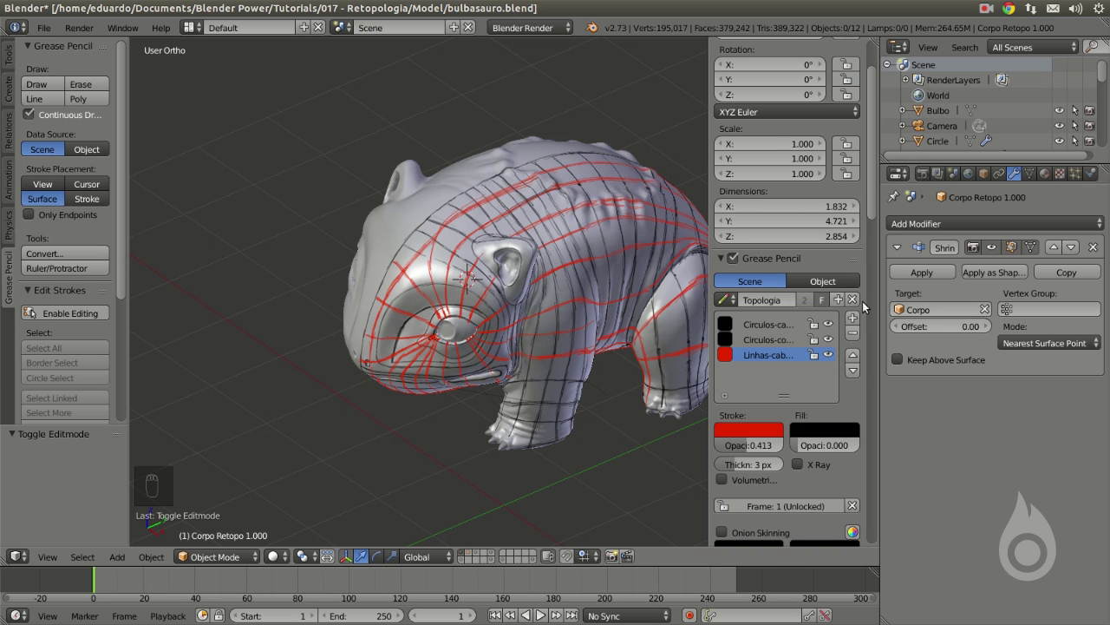
click(853, 300)
scroll(451, 254, up, 4)
right_click(451, 263)
scroll(451, 264, down, 5)
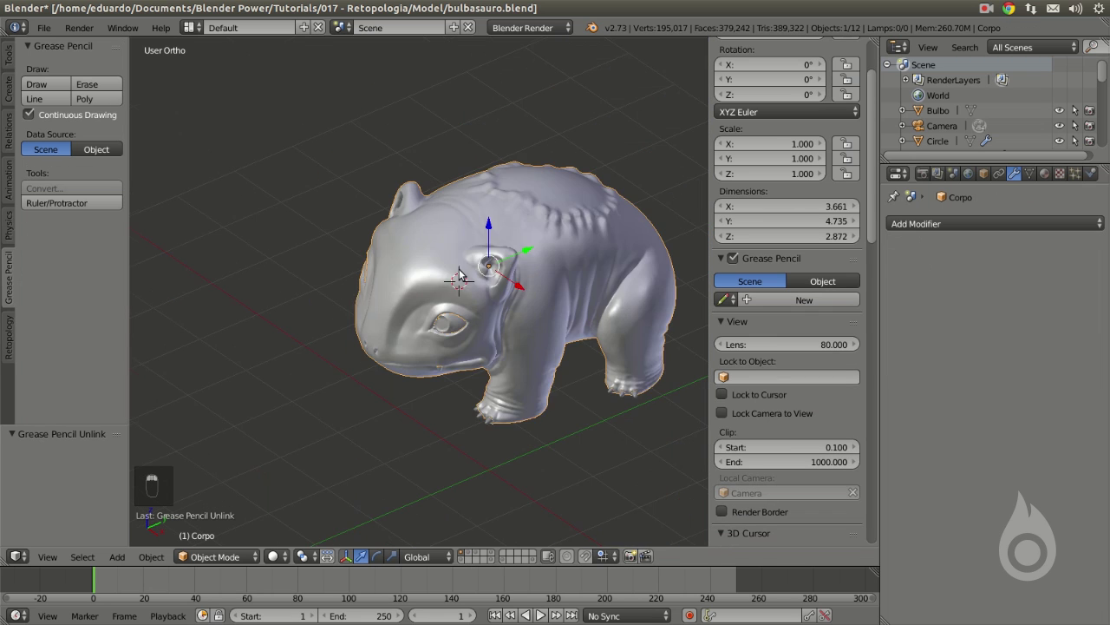
scroll(490, 304, up, 4)
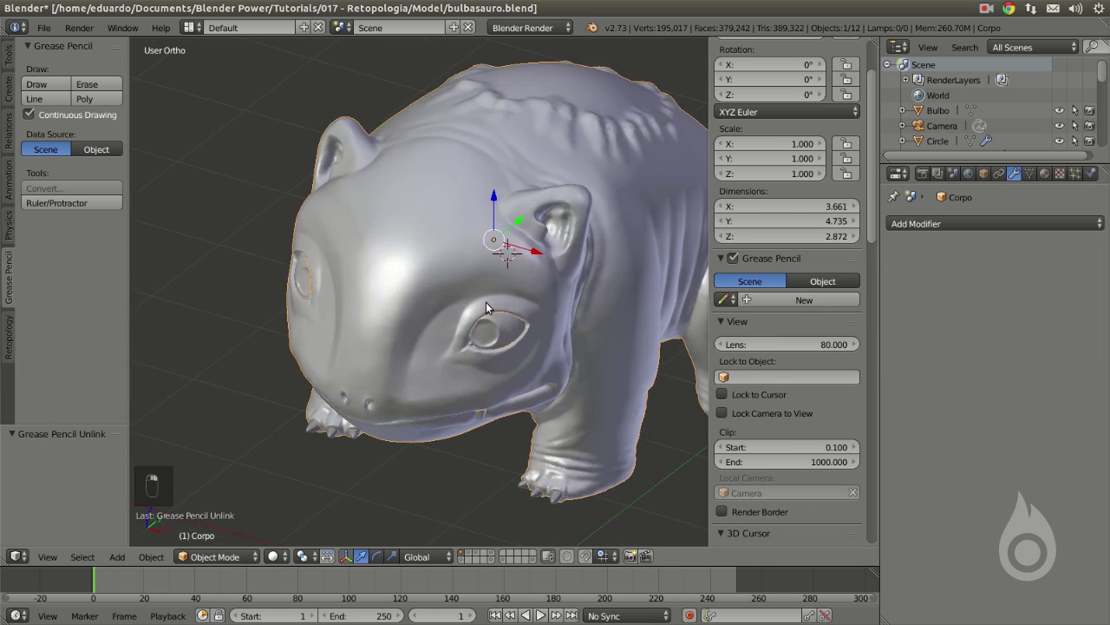
- Bring up the RetopoFlow tools and look over the sculpt's head and front leg
click(8, 338)
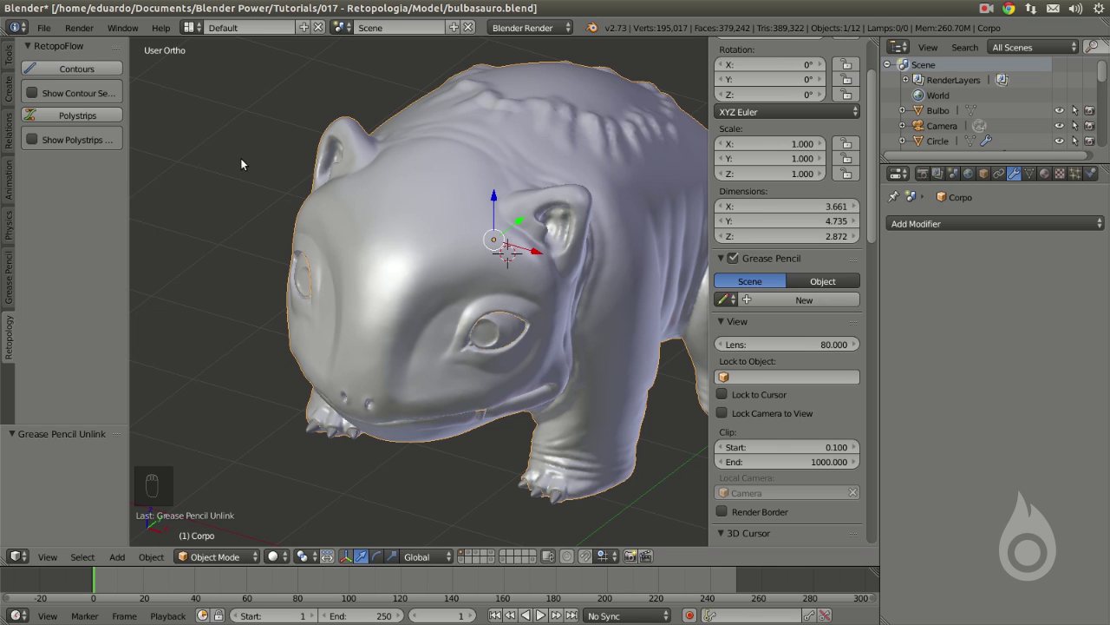
shift+middle_drag(567, 279, 428, 143)
shift+middle_drag(383, 216, 512, 291)
scroll(349, 246, up, 1)
shift+middle_drag(349, 246, 252, 229)
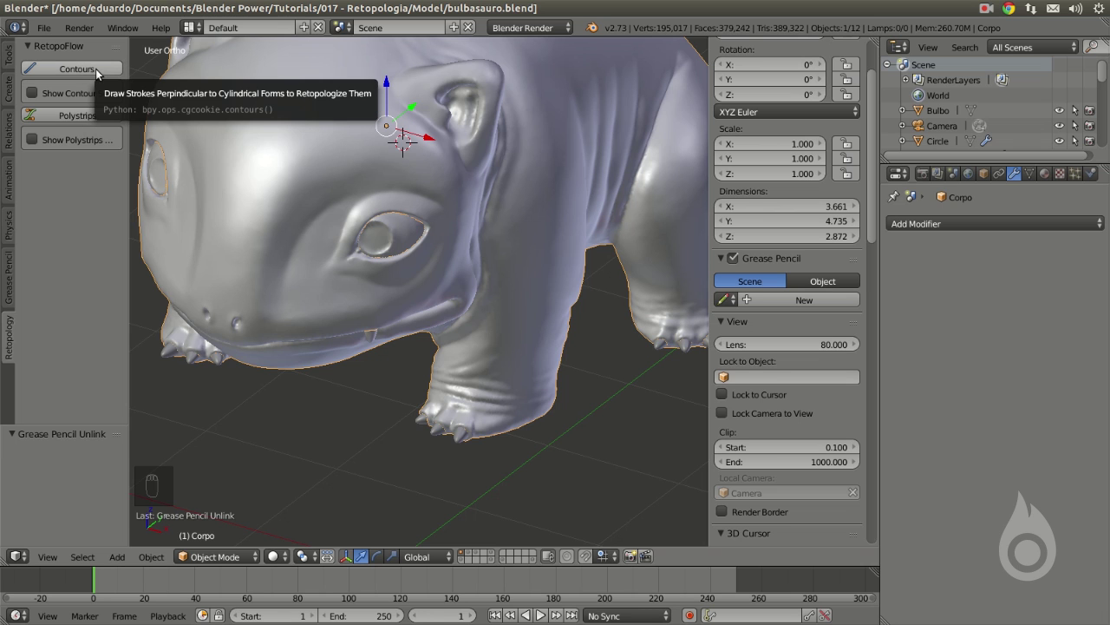
scroll(569, 395, down, 4)
scroll(507, 351, up, 1)
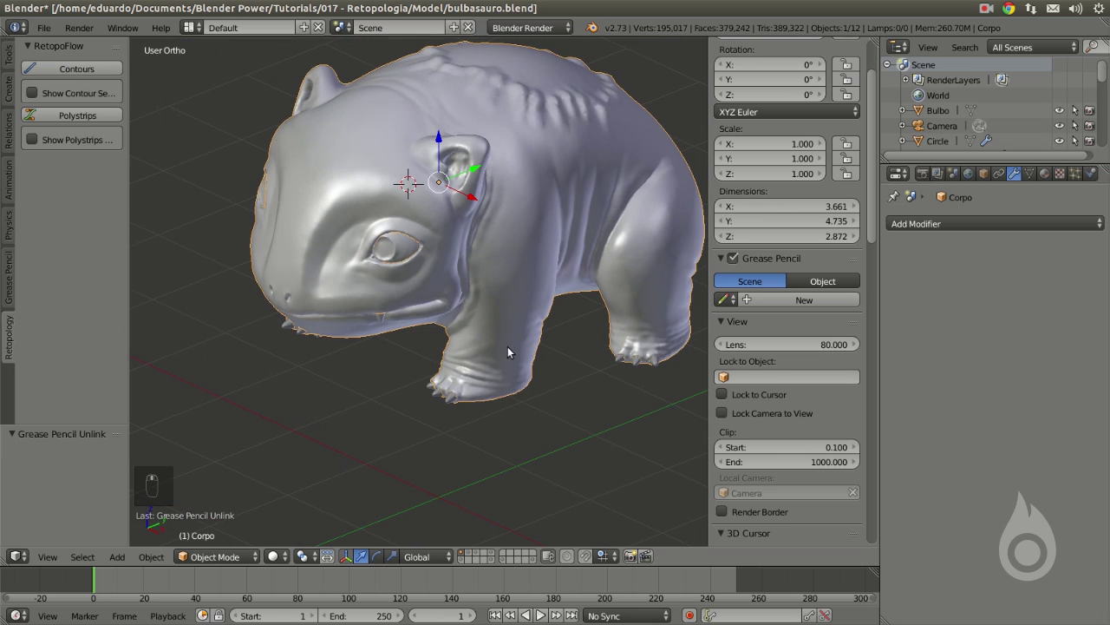
- Start RetopoFlow Contours and cut four loops around the front leg, from just above the toes up below the jaw
middle_drag(491, 337, 601, 271)
middle_drag(430, 308, 513, 318)
scroll(650, 376, up, 4)
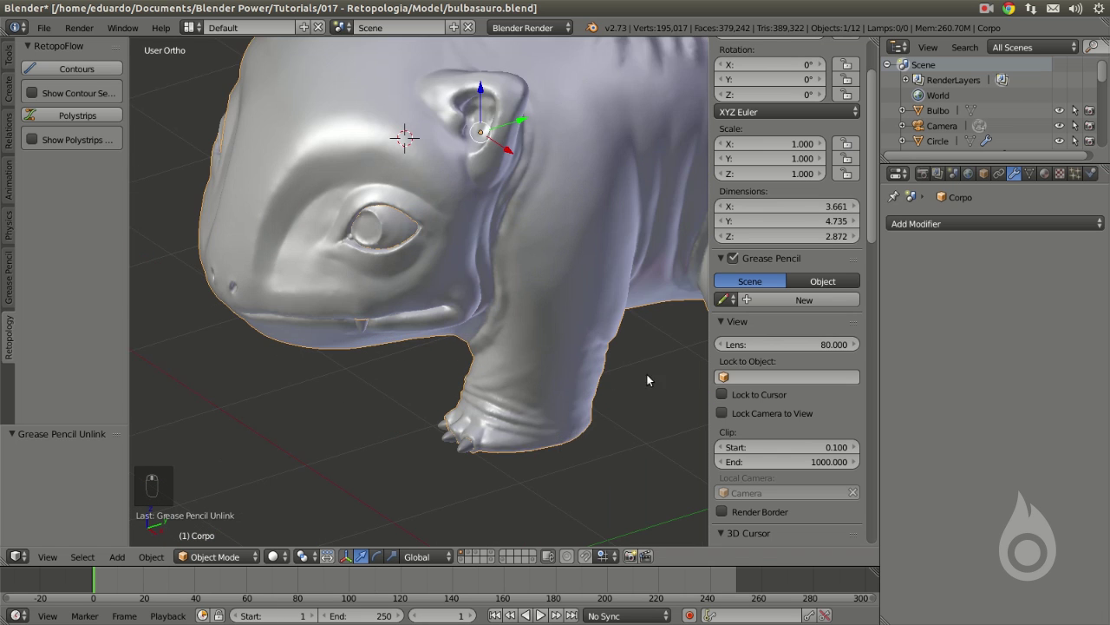
middle_drag(677, 384, 560, 322)
scroll(558, 322, up, 3)
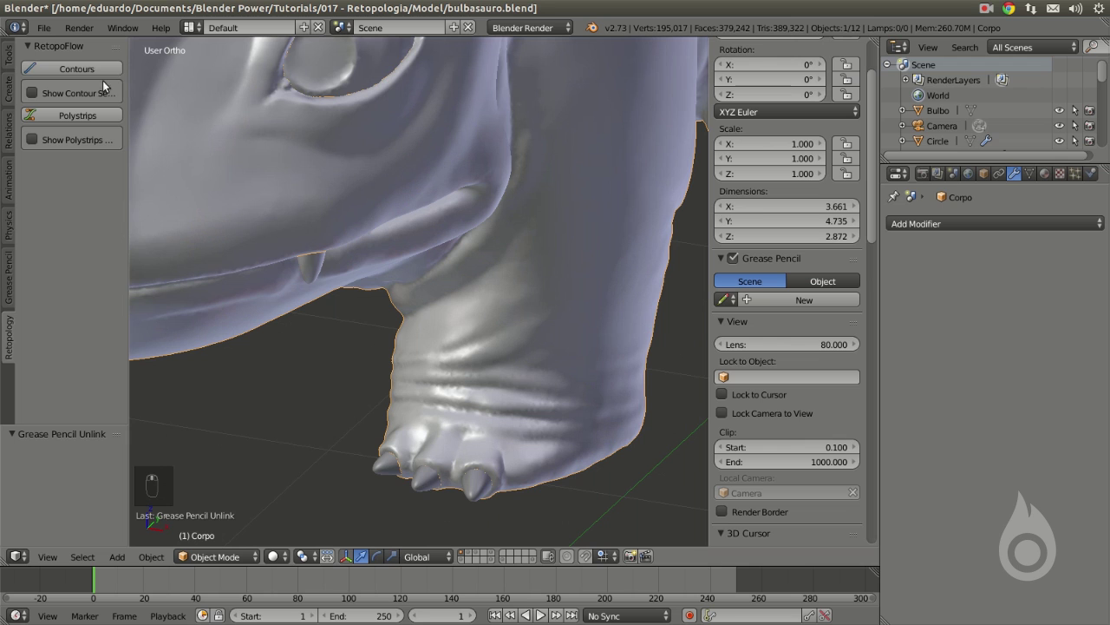
middle_drag(639, 318, 591, 305)
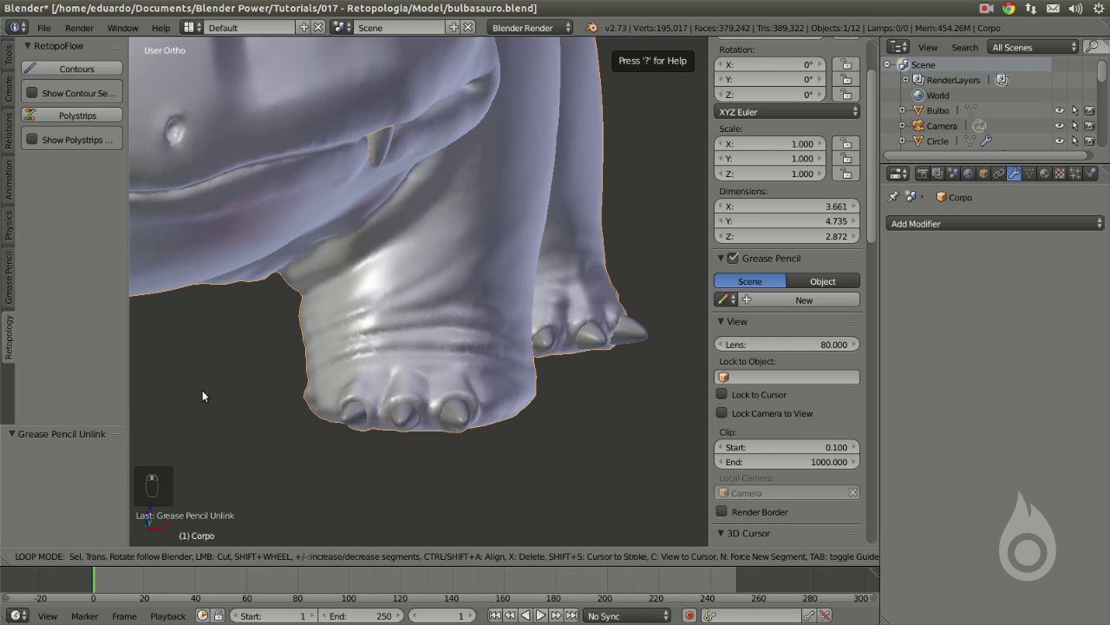
drag(565, 384, 595, 374)
drag(615, 322, 616, 323)
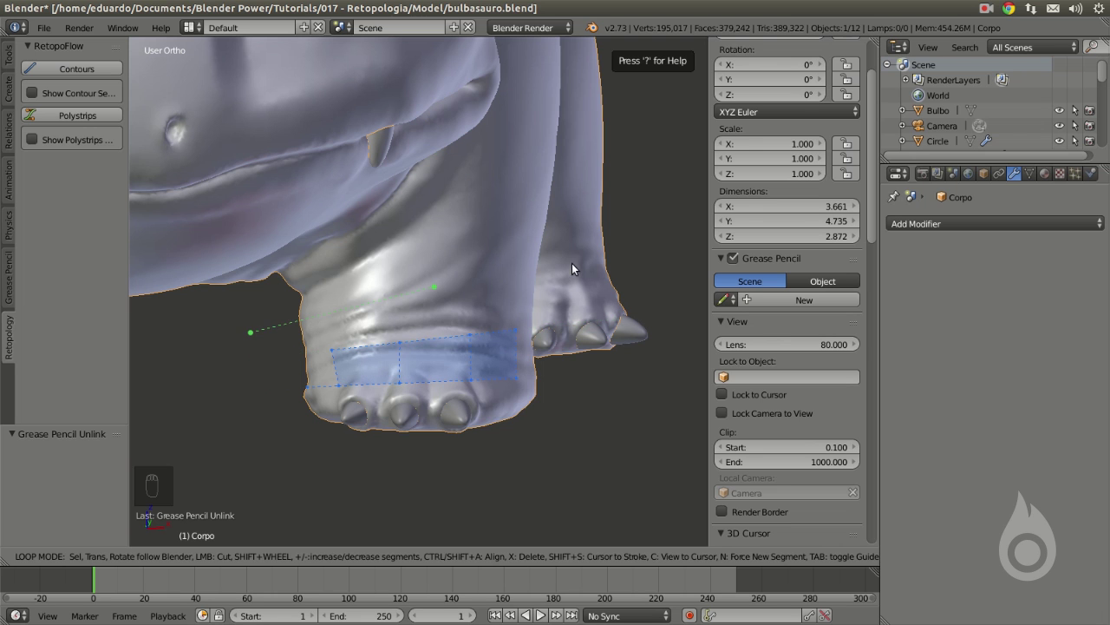
drag(588, 258, 271, 325)
drag(608, 155, 625, 231)
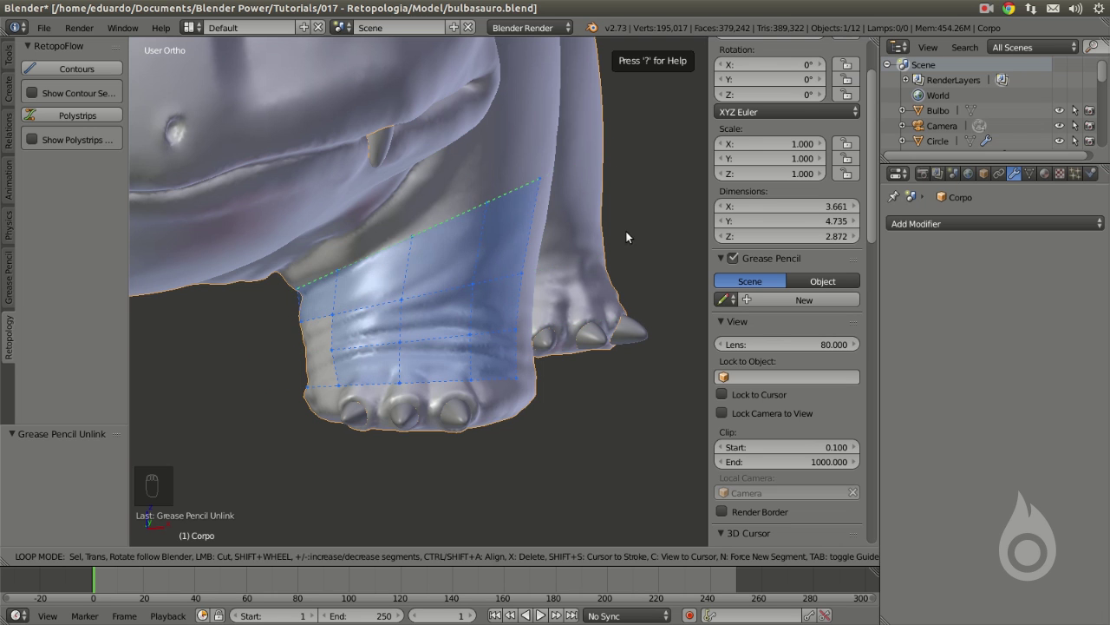
- Cut three Contours loops around the lower hind leg, starting just above the toes
mouse_move(626, 231)
middle_down()
mouse_move(628, 278)
mouse_move(365, 280)
mouse_move(512, 298)
mouse_move(265, 279)
mouse_move(283, 316)
middle_up()
scroll(428, 293, up, 3)
mouse_move(573, 308)
mouse_down()
mouse_move(223, 310)
mouse_move(516, 241)
mouse_up()
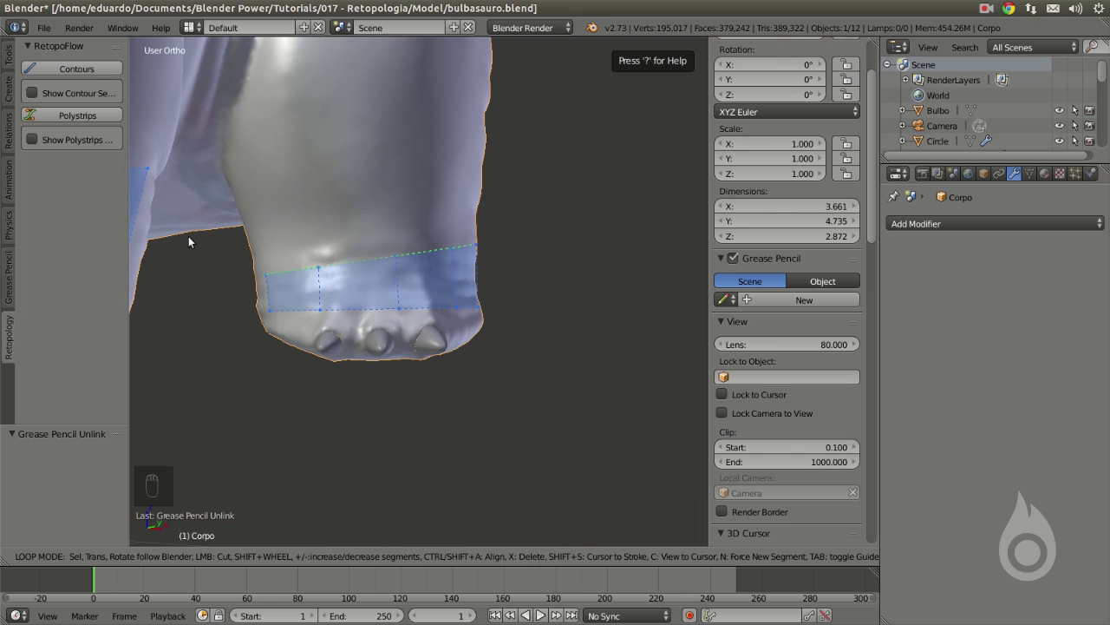
middle_drag(532, 173, 443, 248)
mouse_move(443, 248)
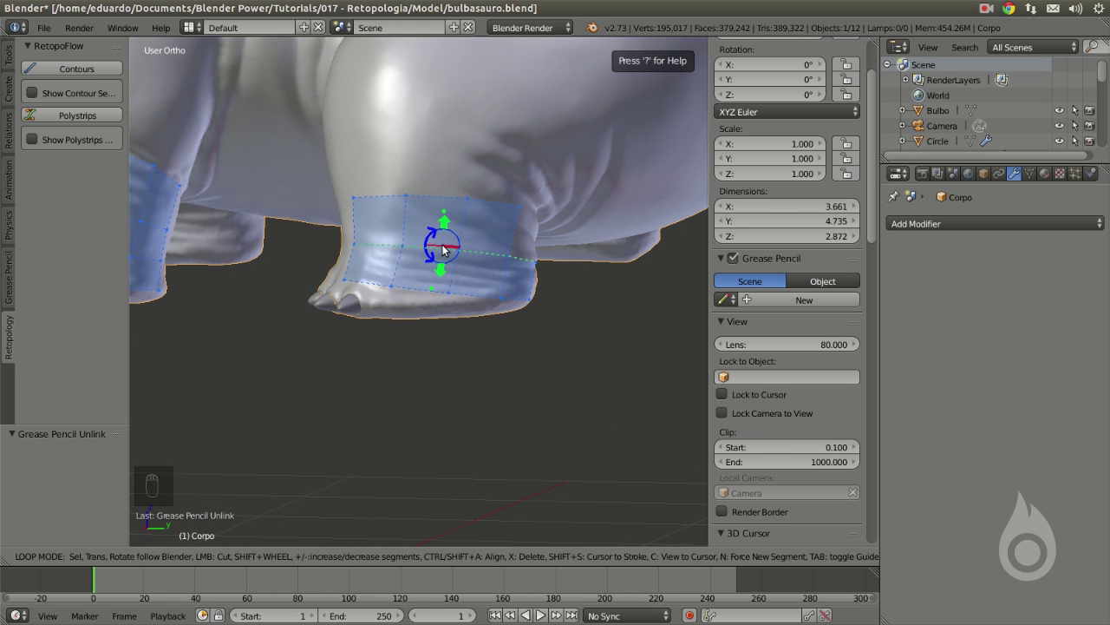
- Adjust the middle loop on the hind leg and try different ring segment counts, including 6
mouse_move(442, 249)
mouse_down()
mouse_move(464, 242)
mouse_move(458, 262)
mouse_move(461, 250)
mouse_up()
ctrl+scroll(461, 250, up, 1)
ctrl+scroll(461, 249, down, 5)
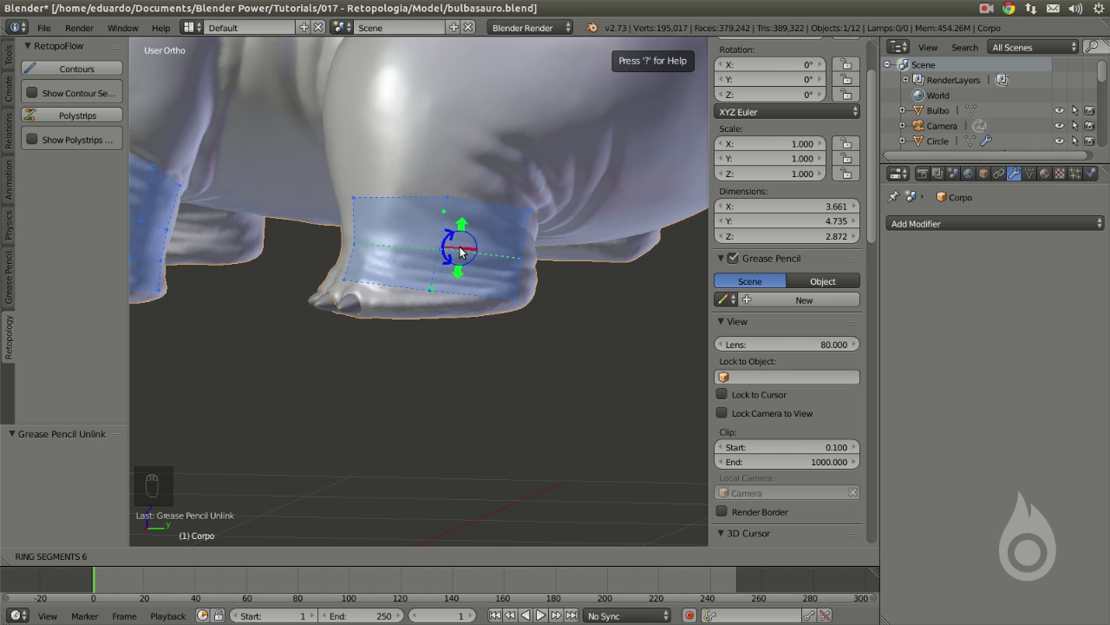
ctrl+scroll(457, 240, up, 3)
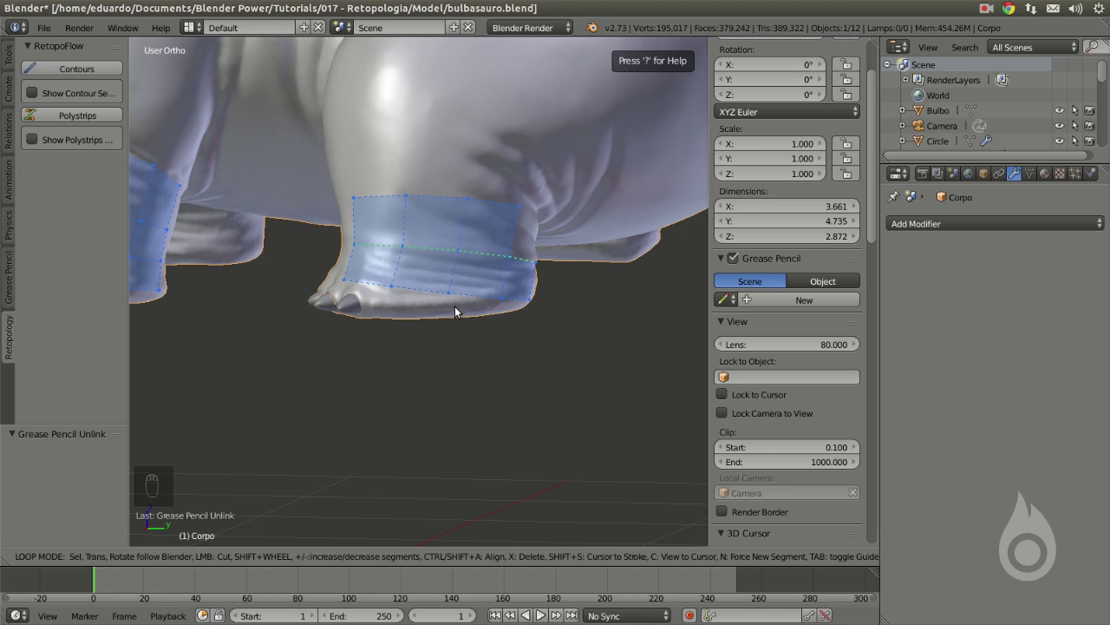
ctrl+scroll(454, 306, up, 1)
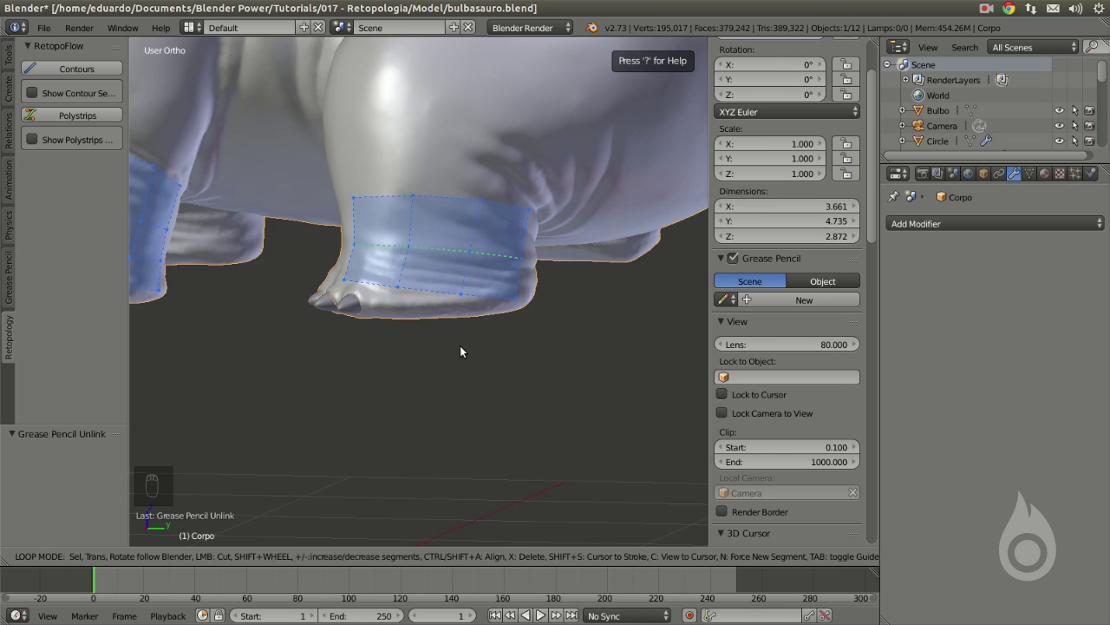
shift+scroll(460, 345, up, 1)
- Try other ring segment counts on the front leg's loops and set them to 10 segments
middle_drag(157, 330, 424, 374)
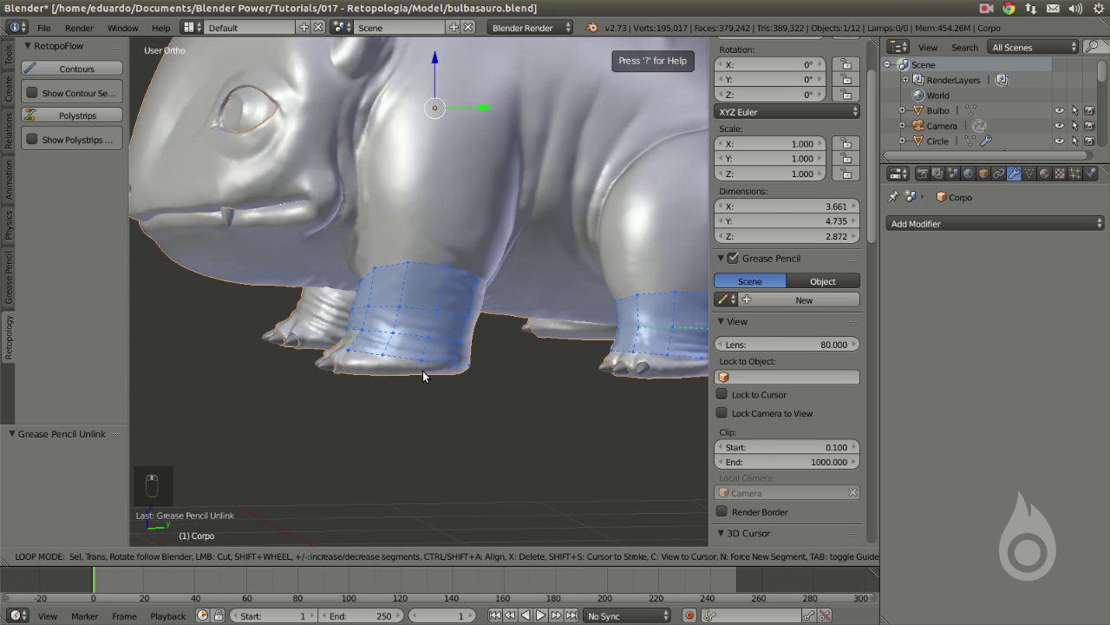
scroll(423, 371, up, 1)
shift+scroll(415, 322, up, 3)
shift+scroll(414, 323, down, 3)
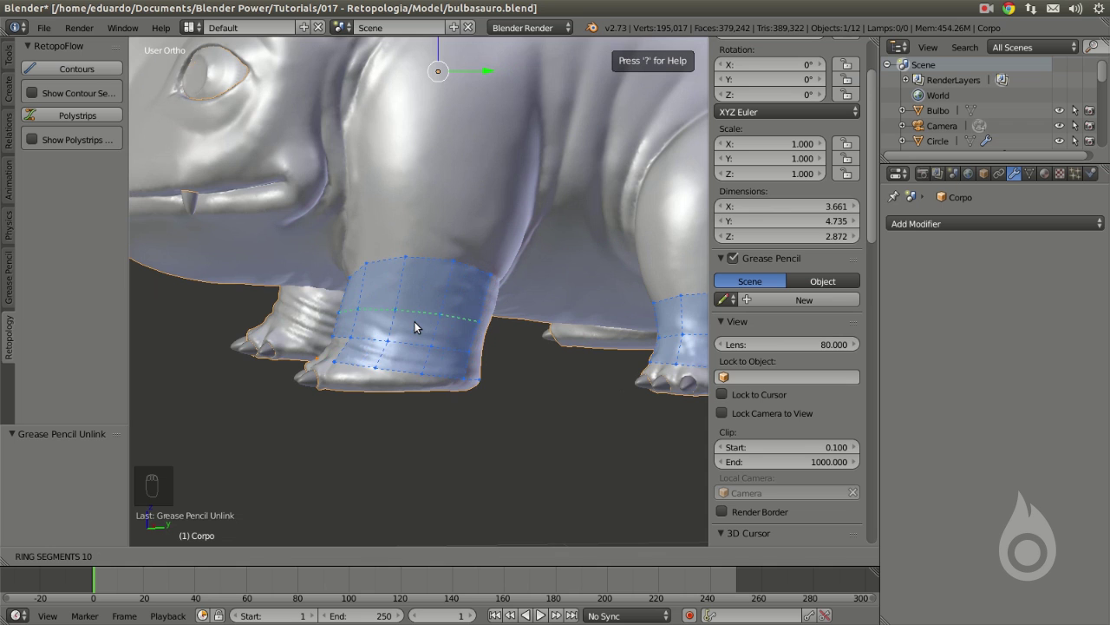
- Cut three Contours loops around the torso between the front and hind legs, and commit all the loops as a mesh
scroll(432, 323, down, 5)
middle_drag(432, 330, 399, 351)
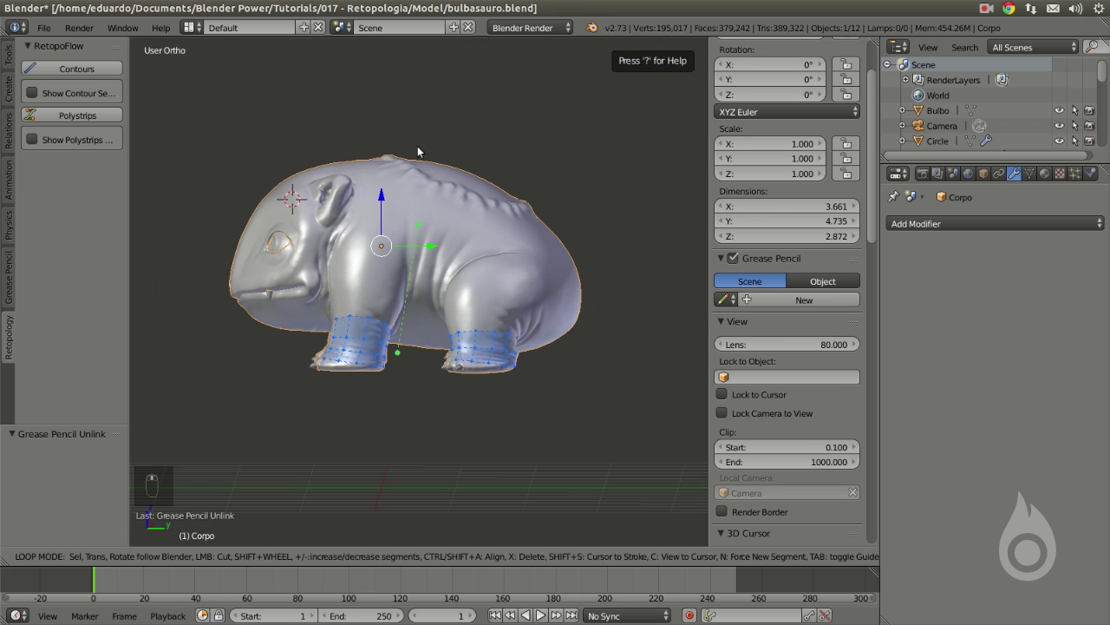
drag(426, 121, 409, 363)
drag(445, 112, 424, 369)
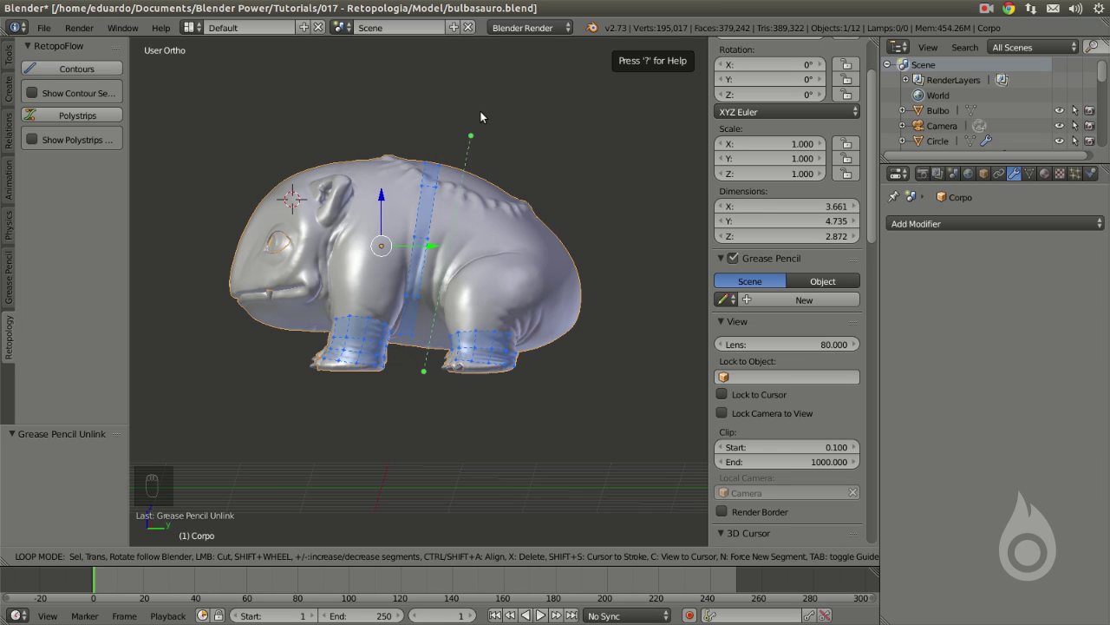
drag(482, 113, 478, 108)
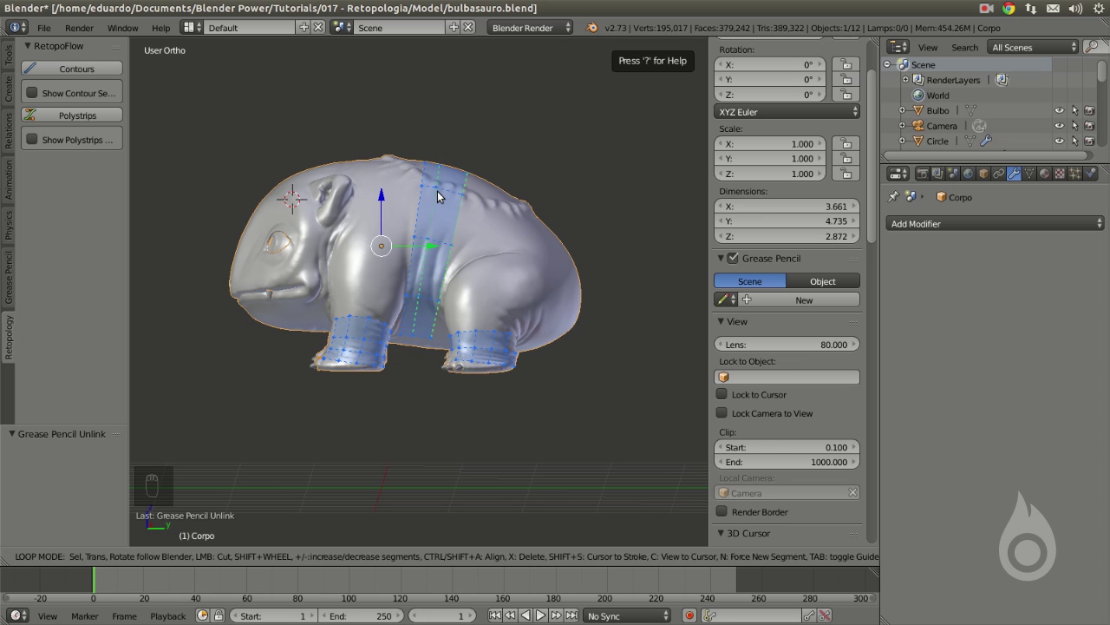
middle_drag(436, 213, 477, 269)
scroll(498, 257, up, 4)
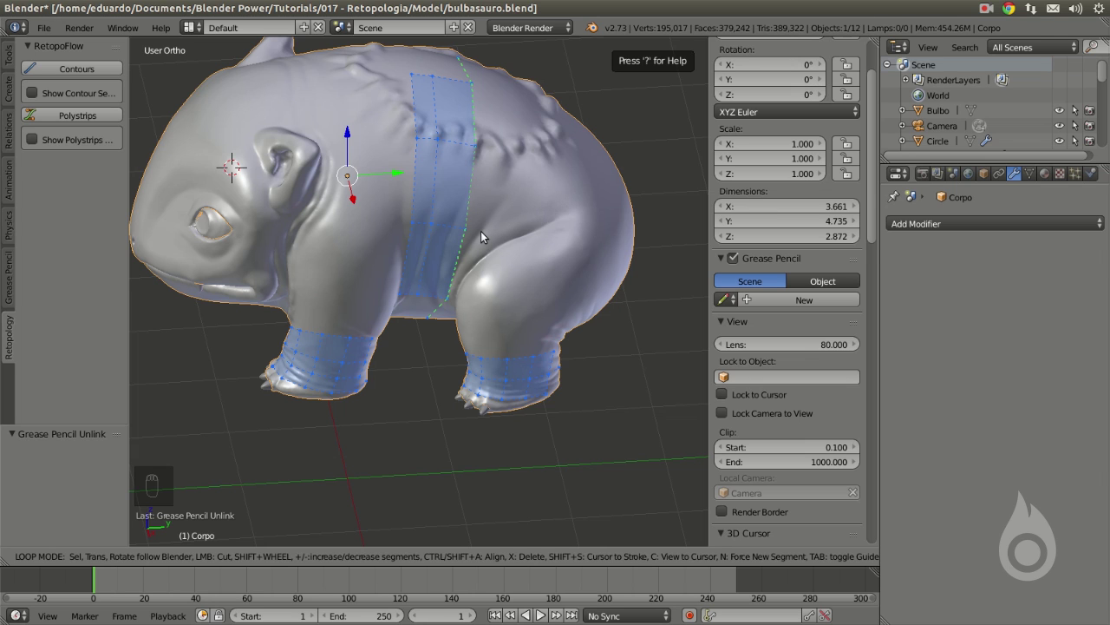
key(Return)
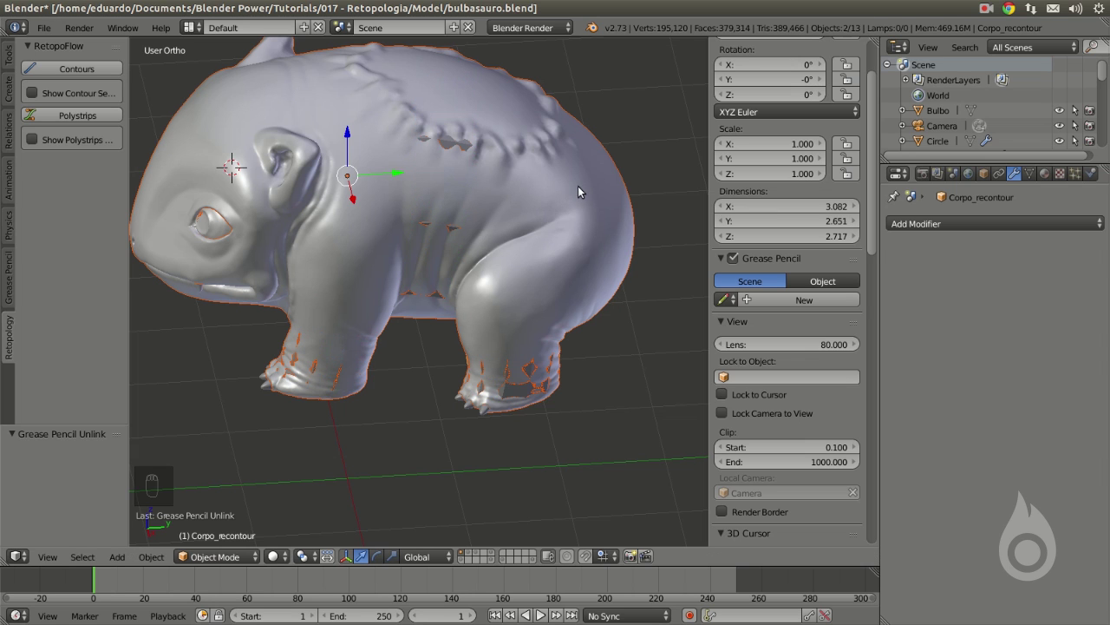
- Enable X-Ray display for the new contour mesh and view its leg and torso bands over the sculpt
middle_drag(434, 314, 555, 321)
scroll(458, 269, up, 4)
click(983, 174)
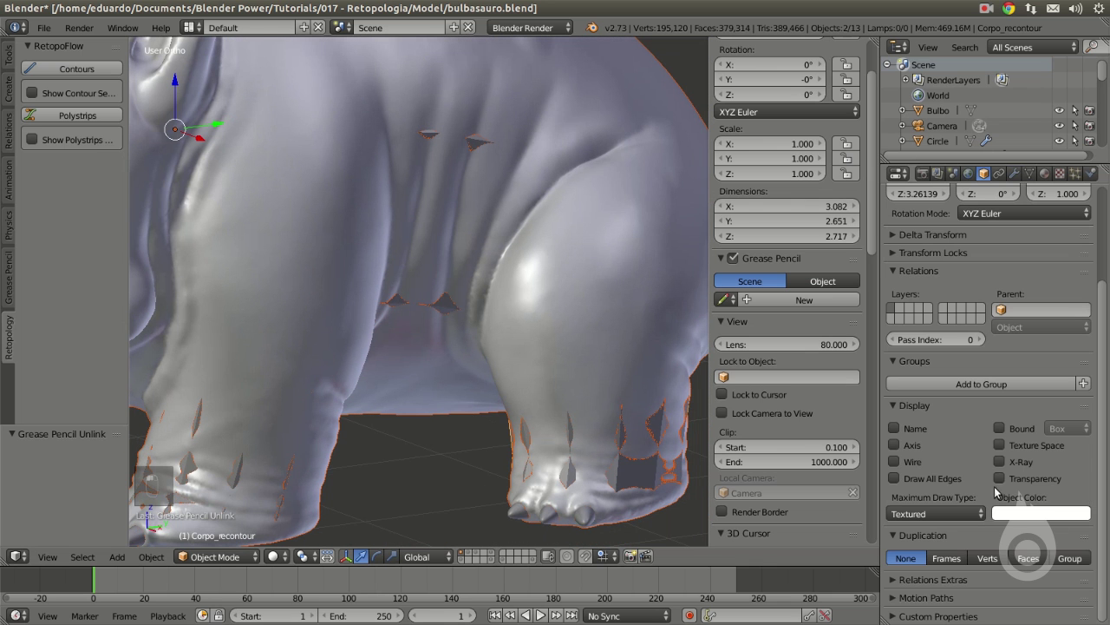
click(999, 462)
scroll(550, 347, down, 5)
middle_drag(550, 347, 456, 390)
scroll(455, 390, up, 5)
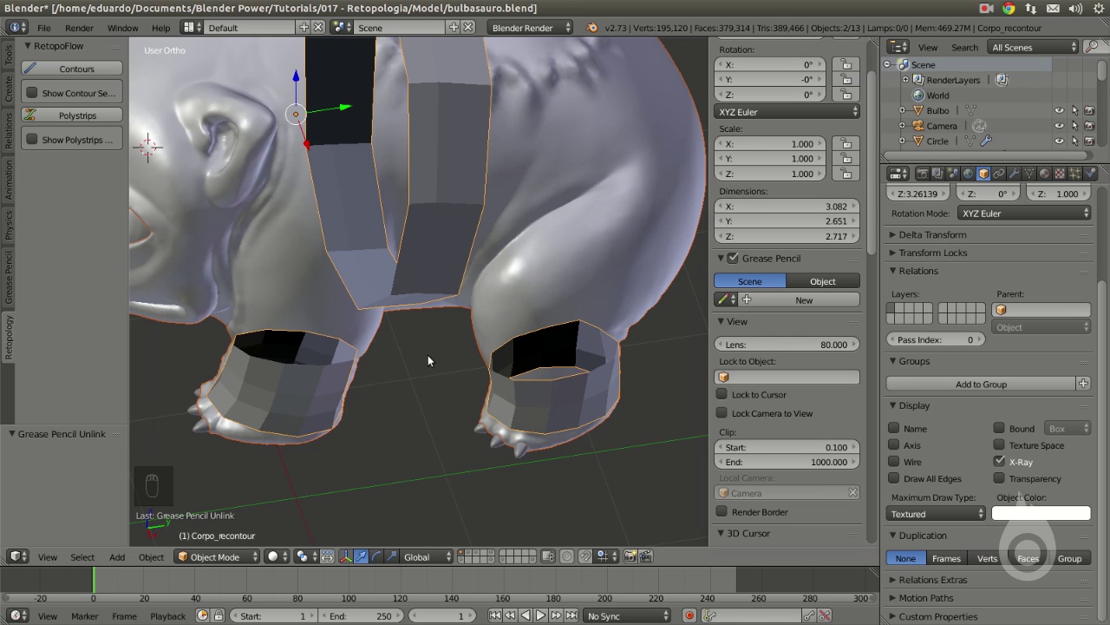
- Move the contour mesh to the last scene layer and select the sculpted Corpo body
key(x)
key(m)
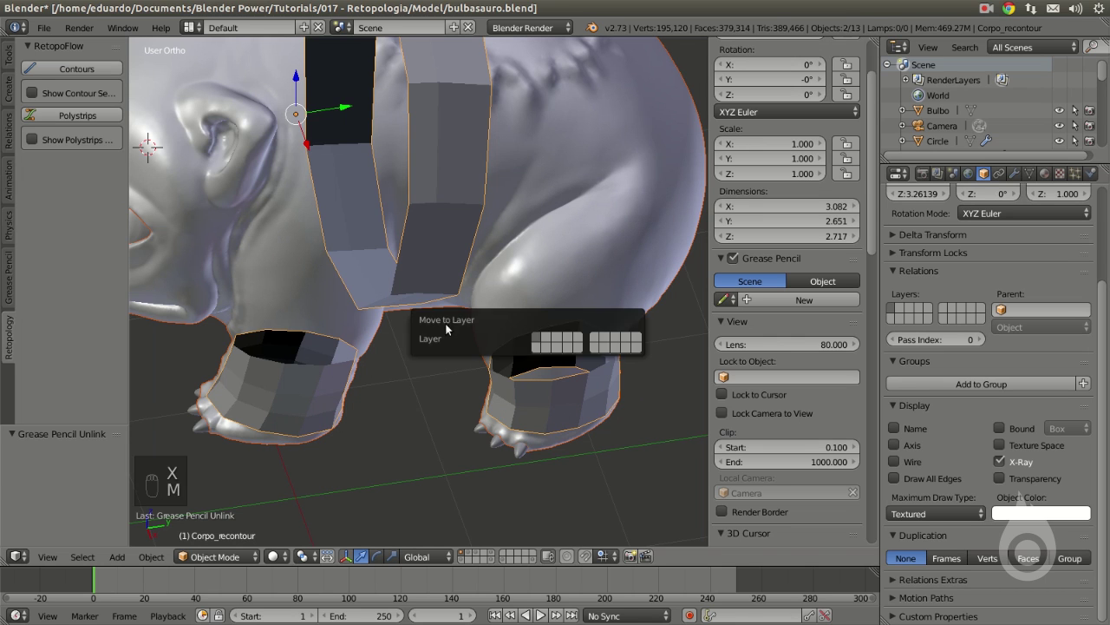
click(603, 343)
key(m)
click(846, 397)
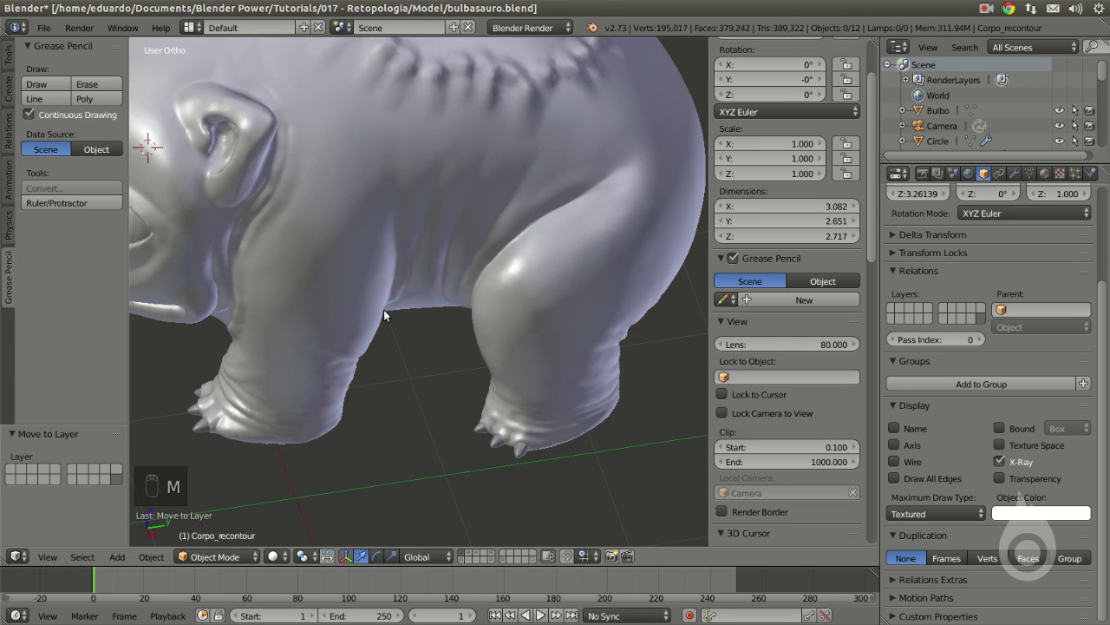
scroll(386, 314, down, 4)
middle_drag(378, 296, 282, 247)
right_click(469, 275)
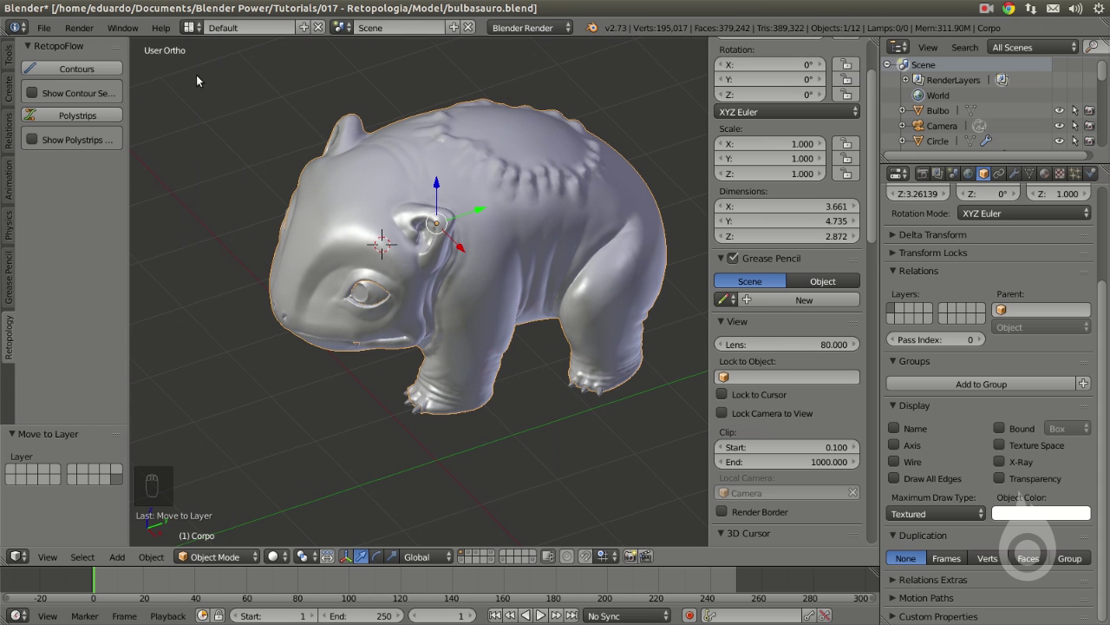
- Start PolyStrips on the sculpted body and sketch a strip looping over and around the eye back toward the nostril
middle_drag(195, 179, 286, 173)
scroll(418, 149, up, 5)
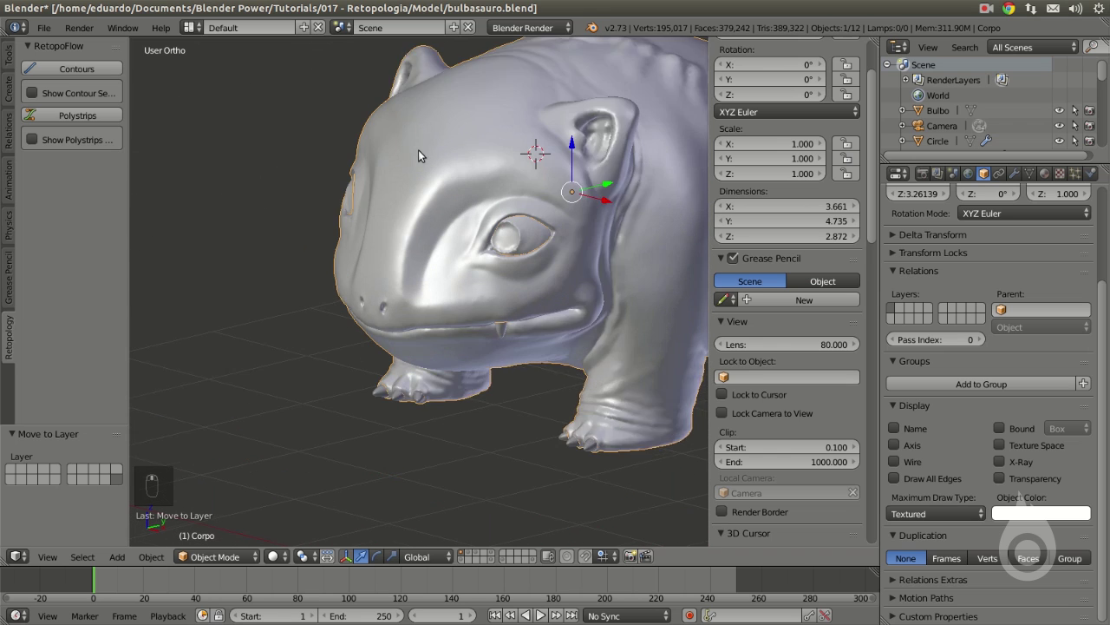
click(98, 117)
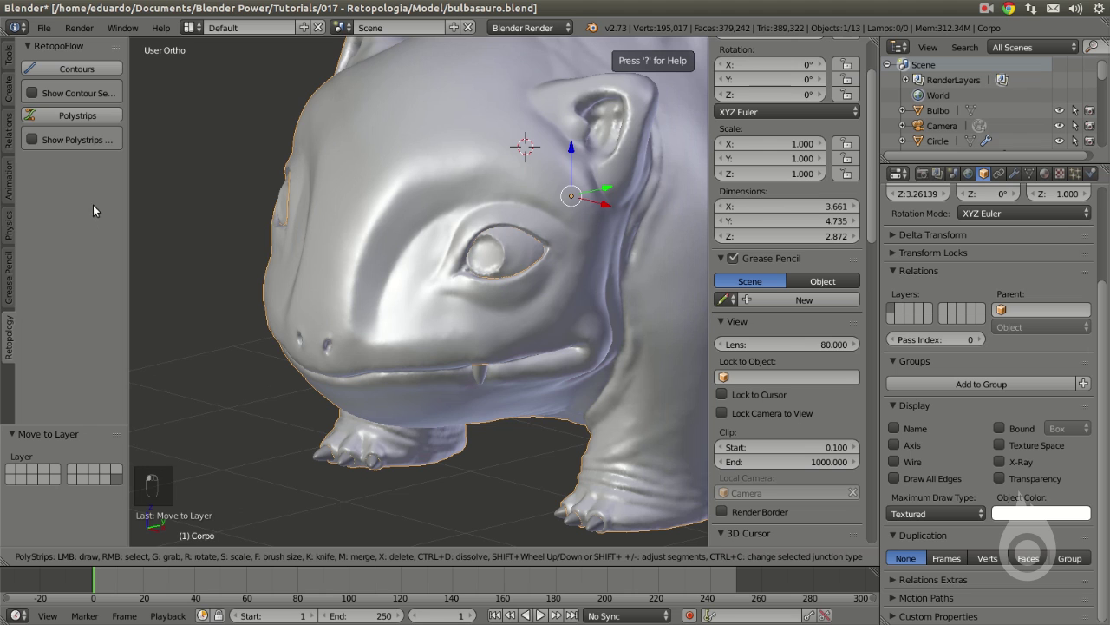
middle_drag(437, 170, 429, 135)
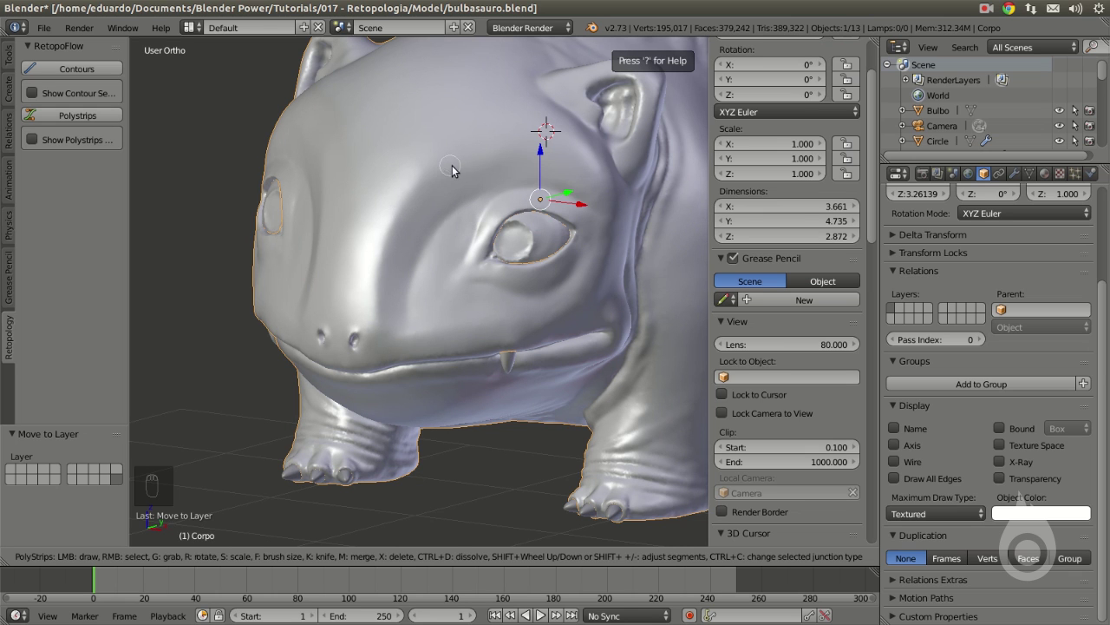
middle_drag(452, 165, 410, 216)
scroll(428, 244, up, 3)
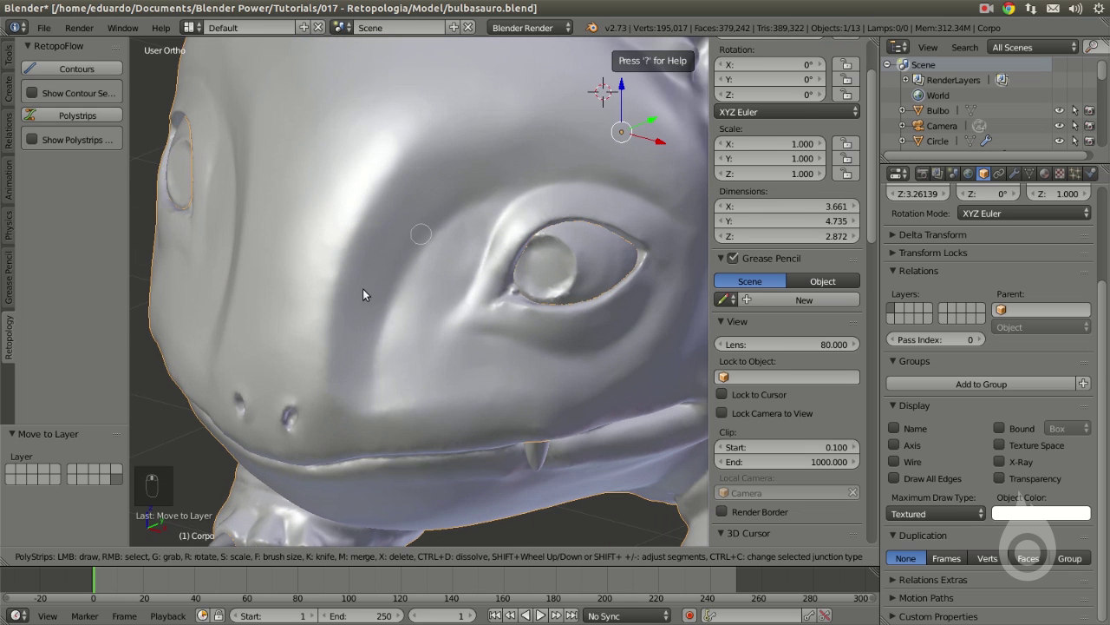
middle_drag(357, 281, 315, 286)
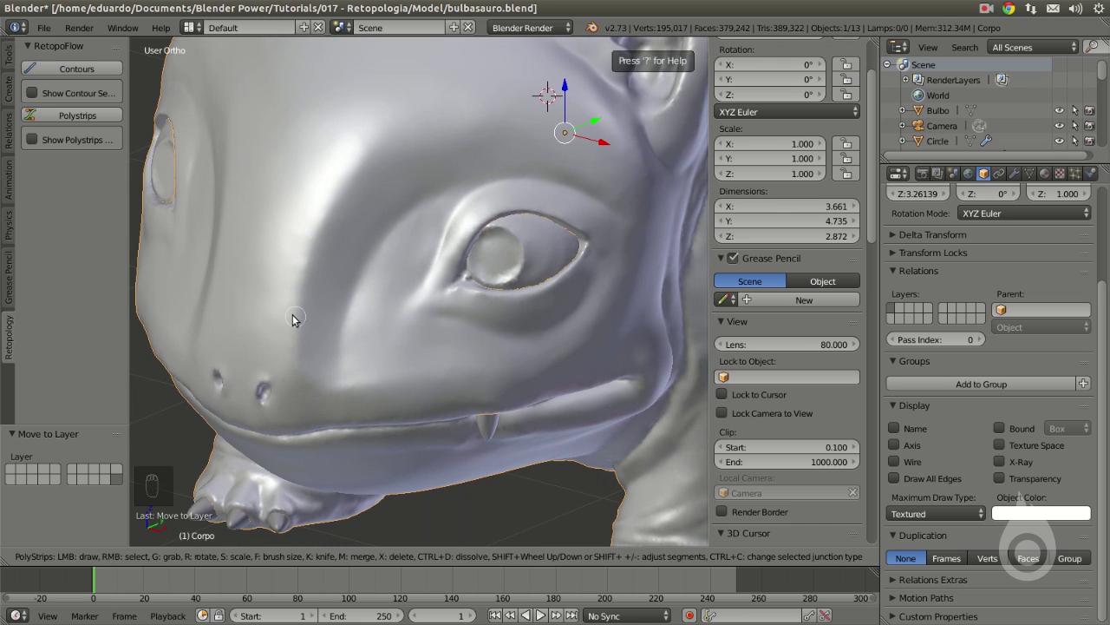
drag(295, 319, 295, 314)
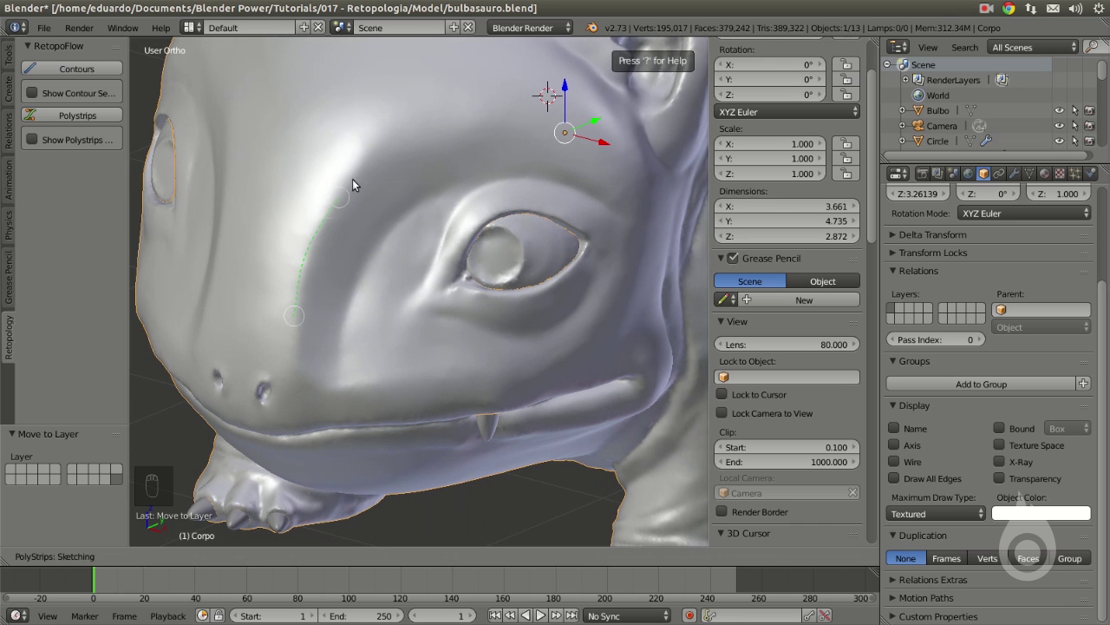
mouse_move(426, 134)
mouse_down()
mouse_move(568, 128)
mouse_move(622, 176)
mouse_move(626, 257)
mouse_up()
- Move the strip's lower end closer to the nostril, widen it, and lengthen its curve handle under the eye
drag(322, 367, 297, 363)
drag(298, 364, 298, 364)
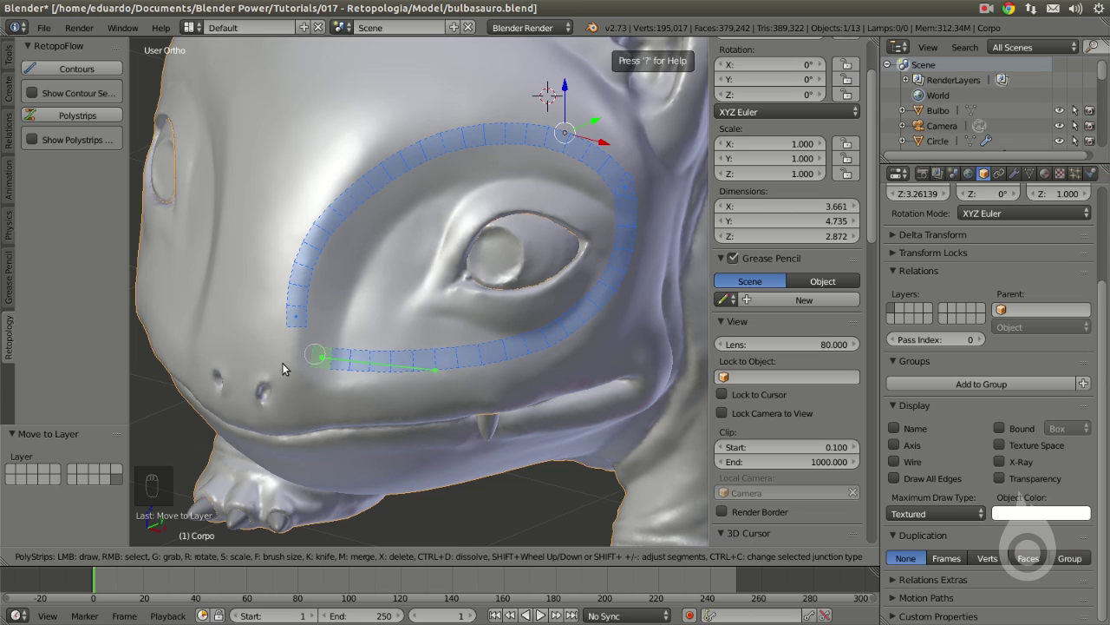
right_click(281, 363)
key(s)
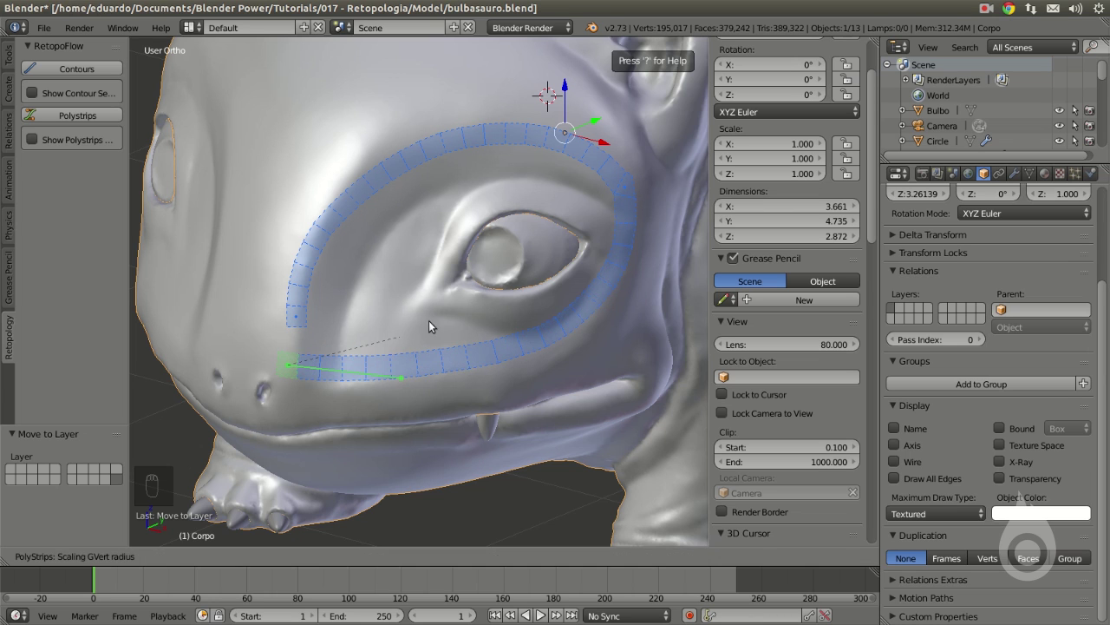
click(460, 306)
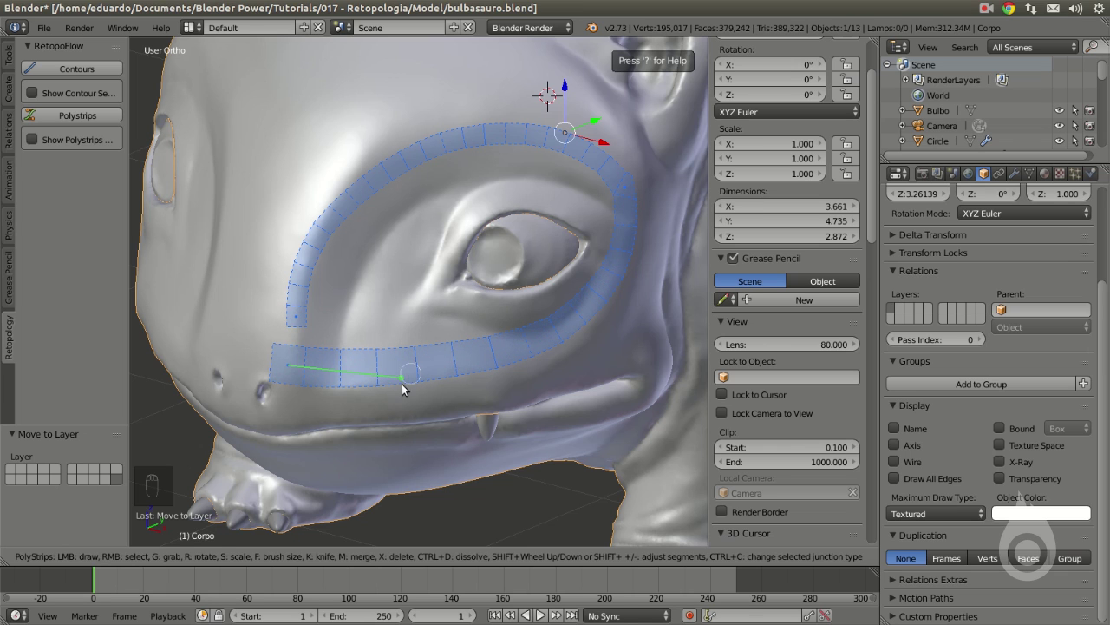
key(g)
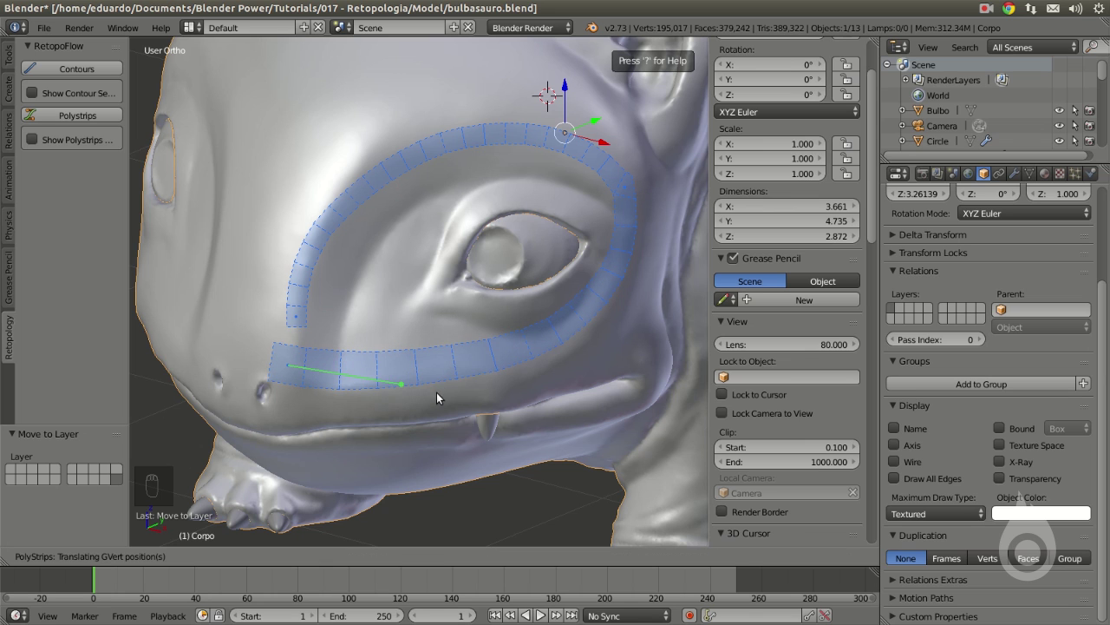
click(464, 397)
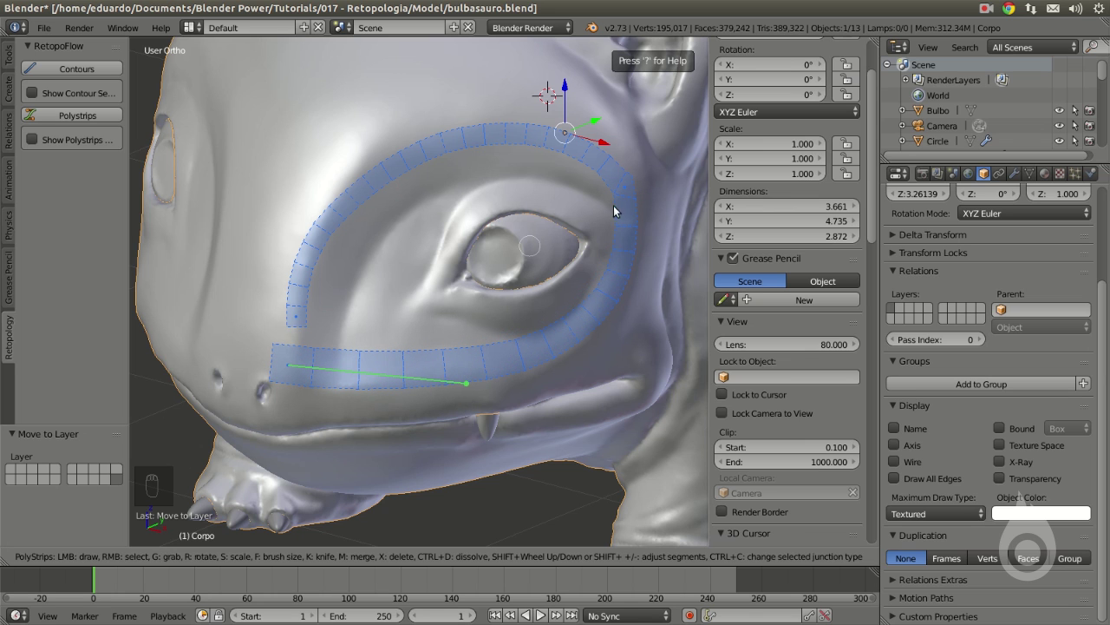
- Widen the eye strip at its junction behind the eye and shift that junction slightly outward
middle_drag(585, 190, 555, 223)
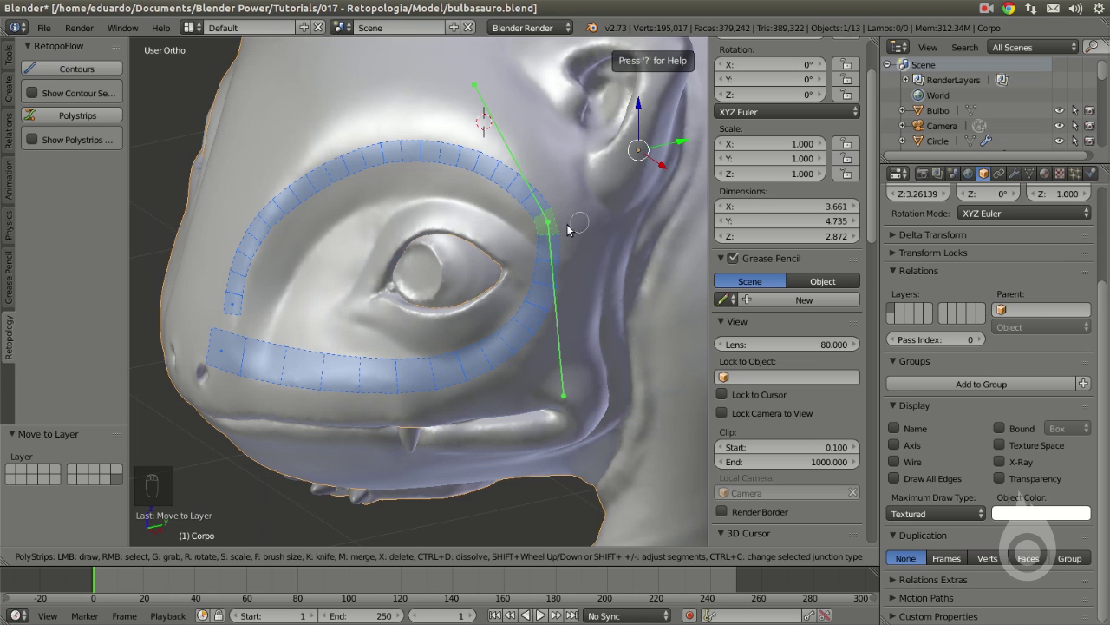
key(s)
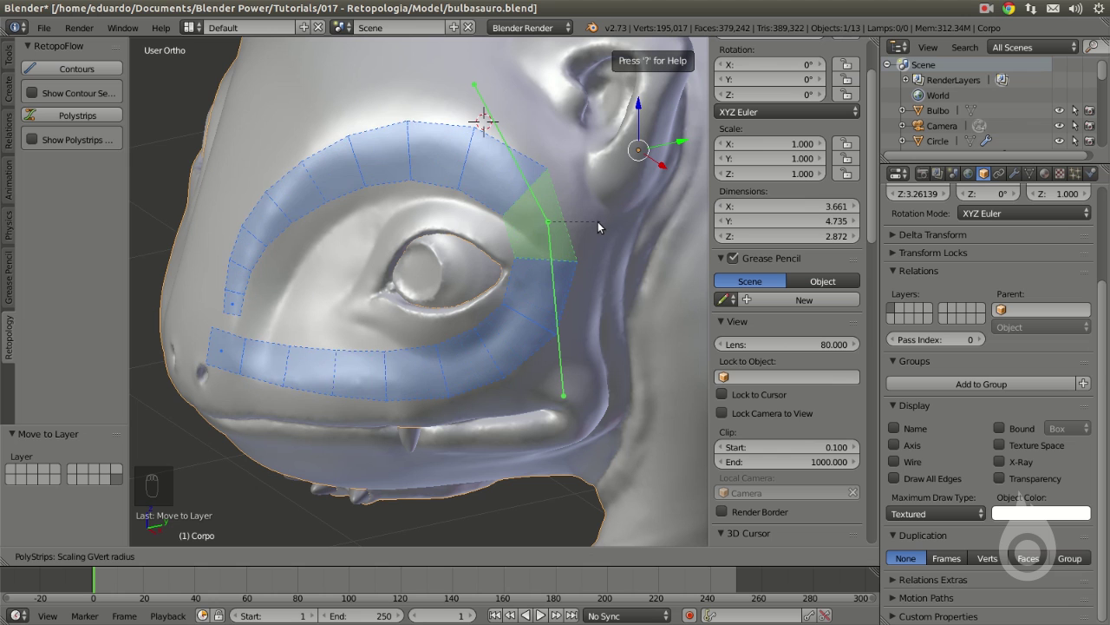
click(592, 224)
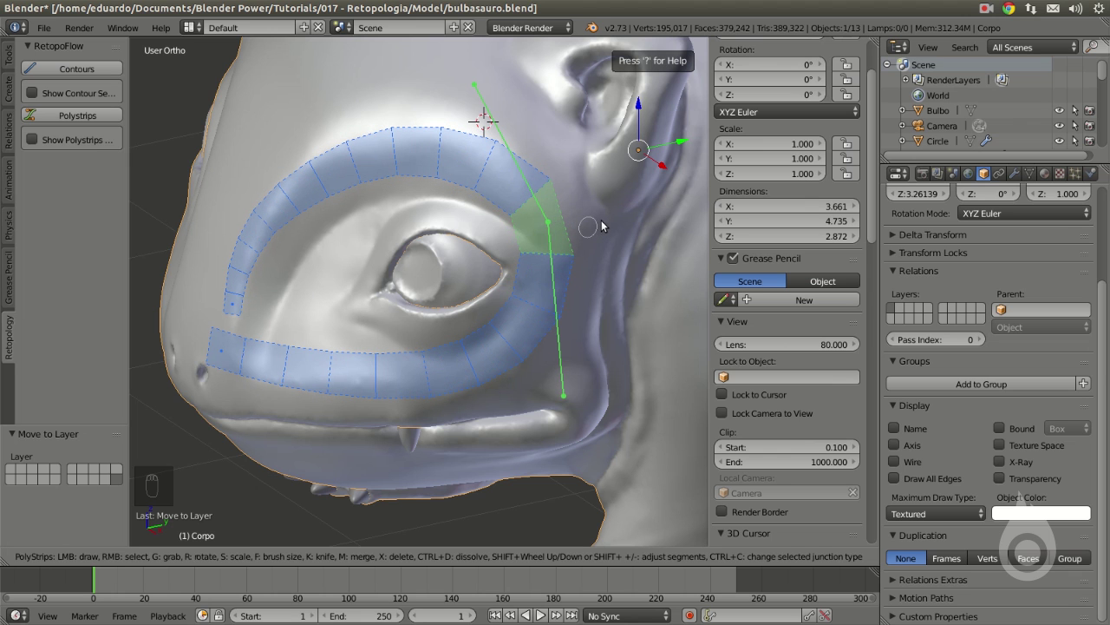
key(g)
click(611, 227)
- Raise the eye strip's upper front end away from the lower strip and widen it to match the rest
middle_drag(583, 222, 347, 278)
right_click(346, 278)
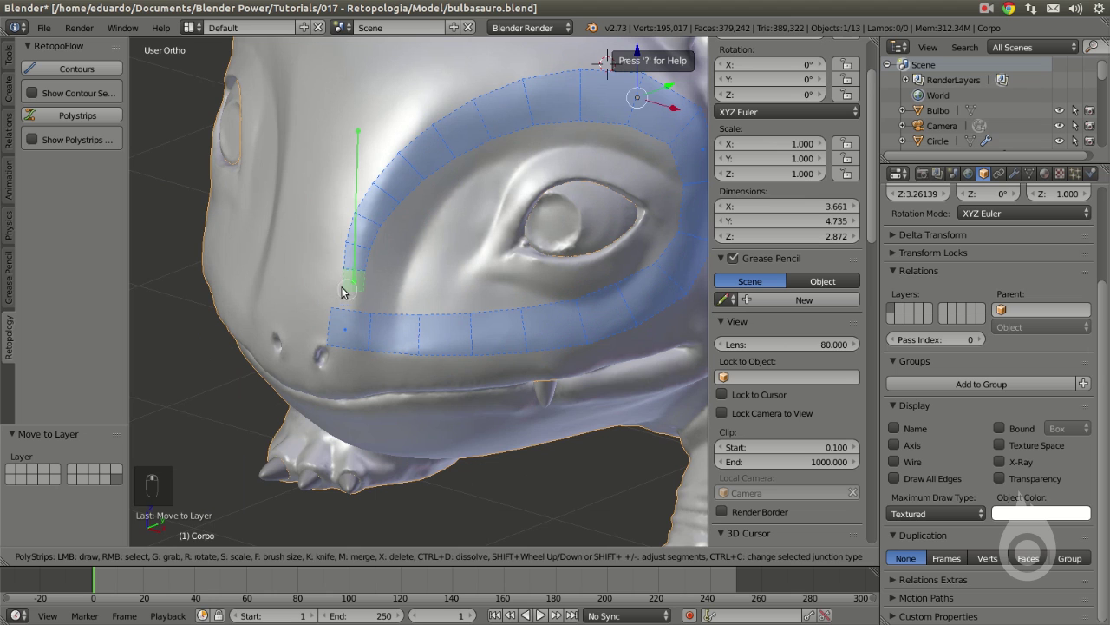
key(g)
click(342, 251)
key(s)
click(458, 251)
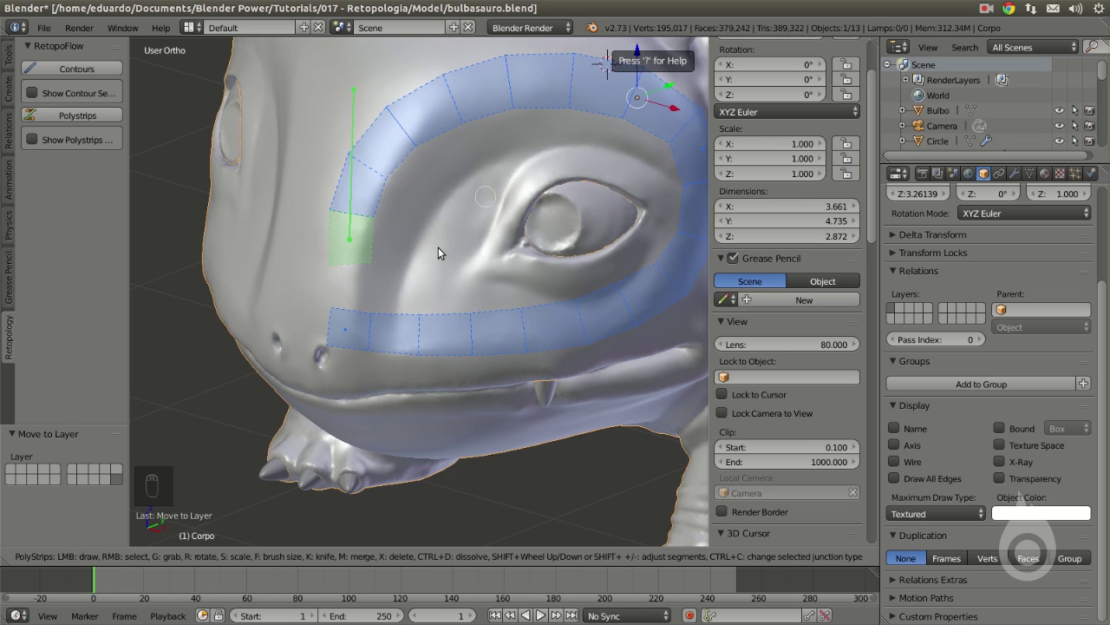
- Select the strip section above the eye and try different segment counts on it
middle_drag(459, 220, 450, 208)
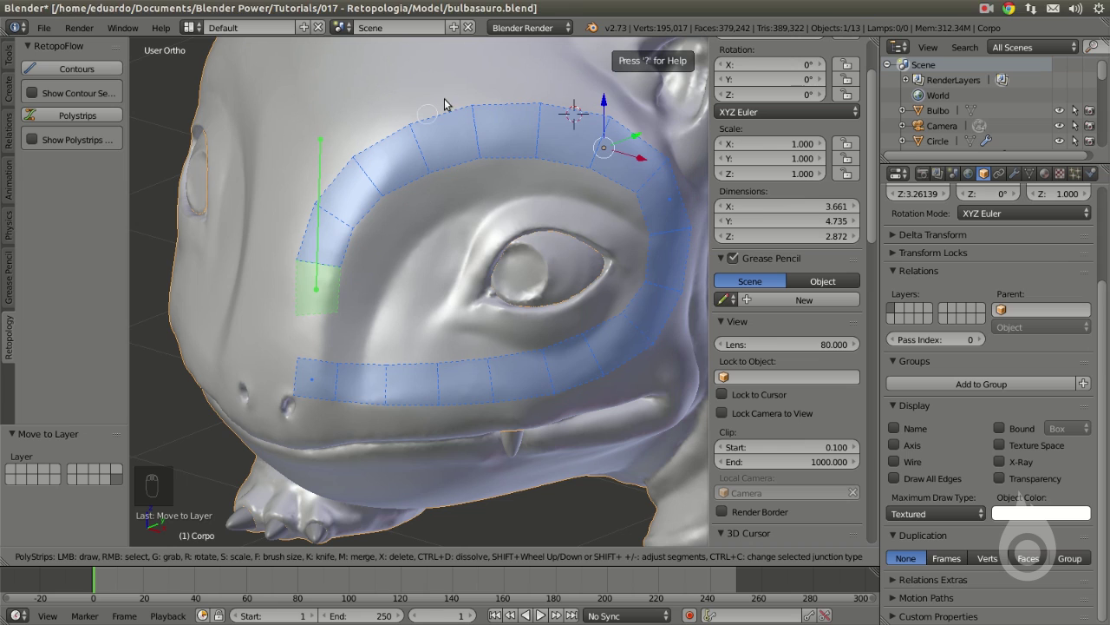
right_click(460, 128)
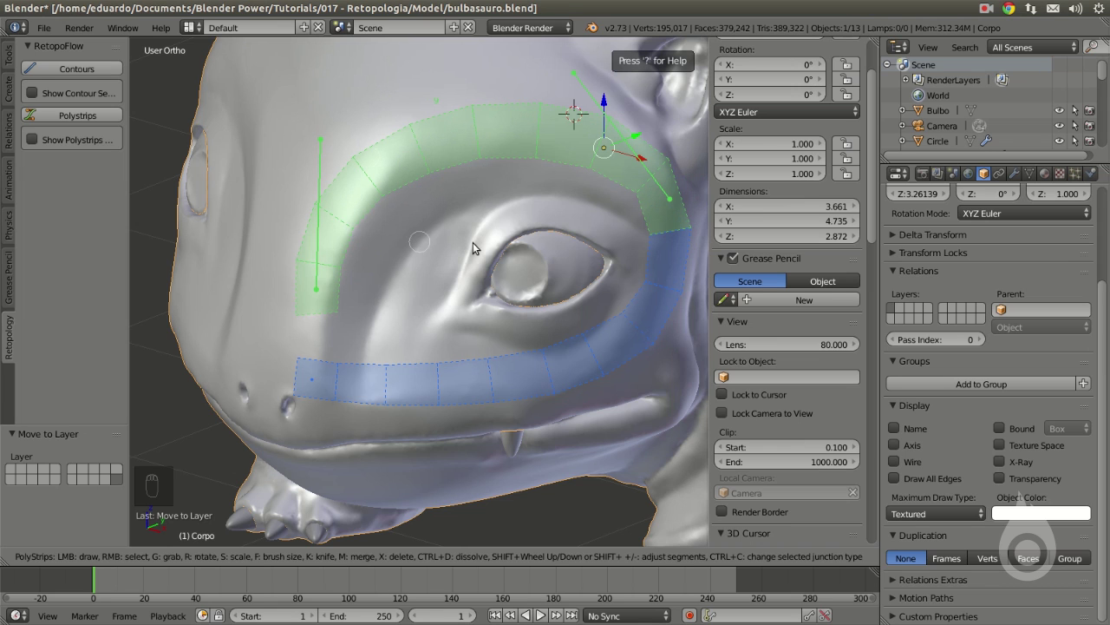
shift+scroll(553, 230, up, 1)
shift+scroll(553, 230, down, 2)
- Draw a strip across the muzzle from the lower eye strip to the opposite cheek and widen its far end
middle_drag(347, 191, 407, 321)
drag(484, 371, 247, 350)
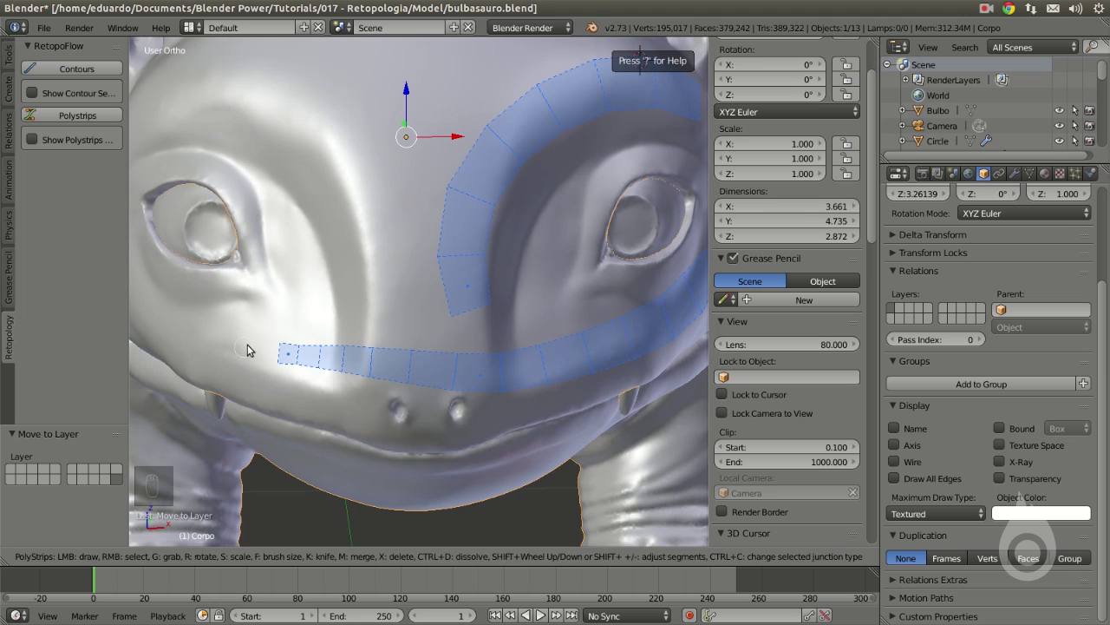
right_click(290, 353)
key(s)
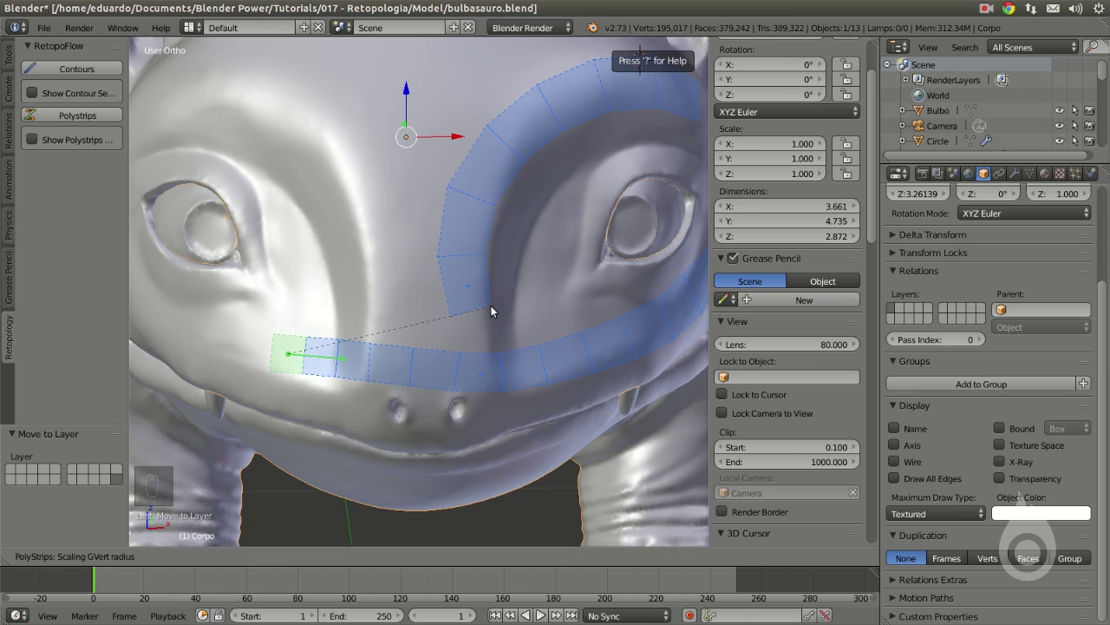
click(503, 304)
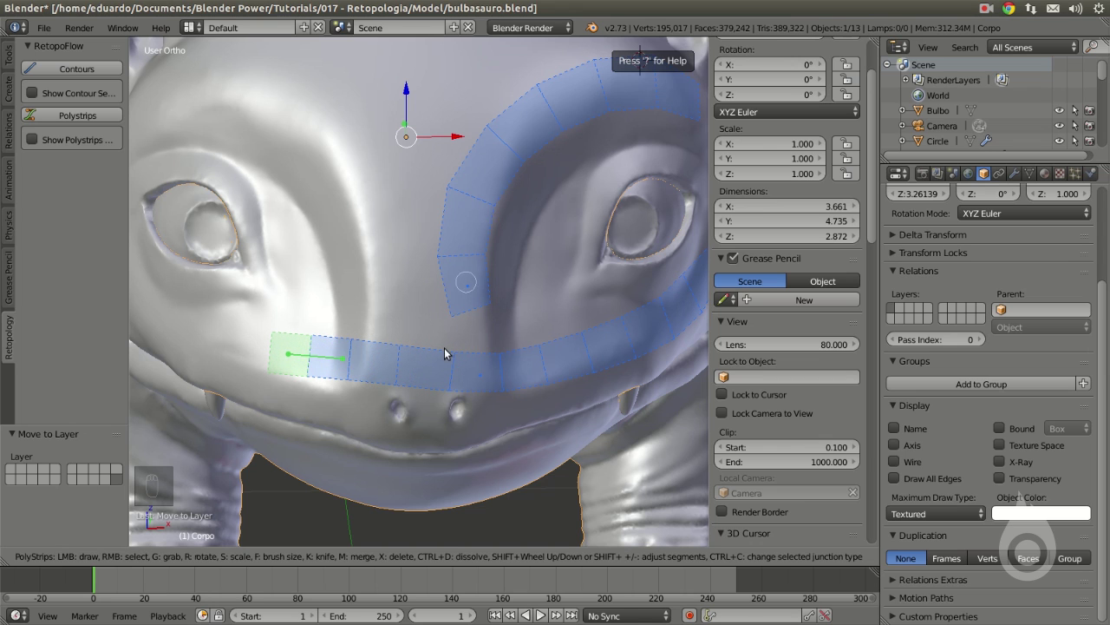
- Draw a strip from the muzzle strip's far end up beside the opposite eye and widen its upper end
shift+middle_drag(473, 239, 309, 446)
drag(324, 442, 377, 279)
drag(366, 321, 362, 328)
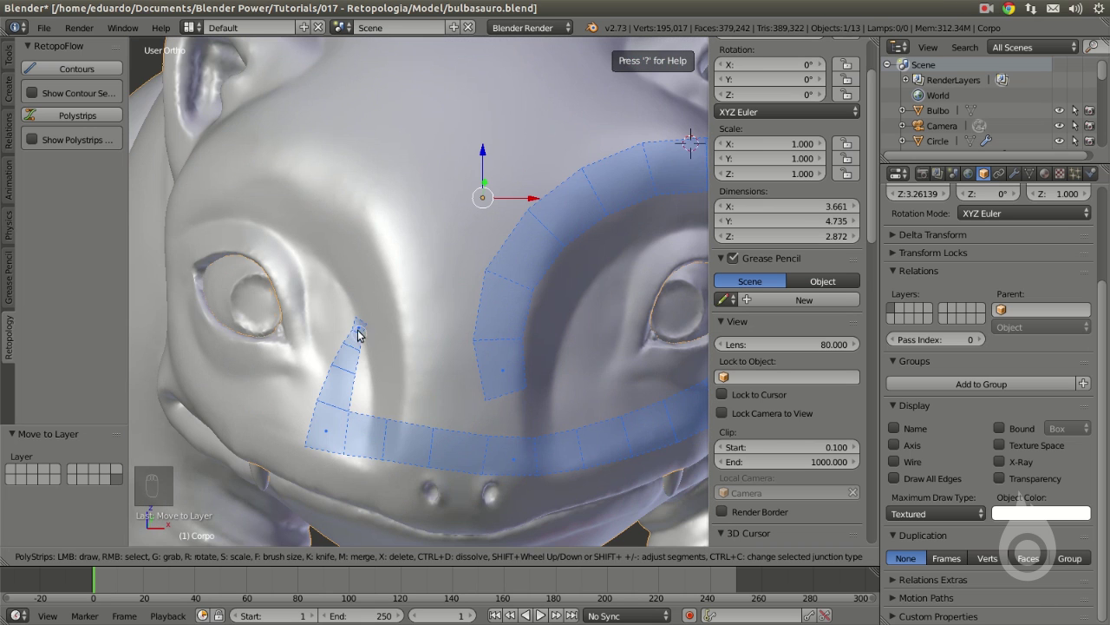
click(464, 294)
middle_drag(508, 251, 450, 290)
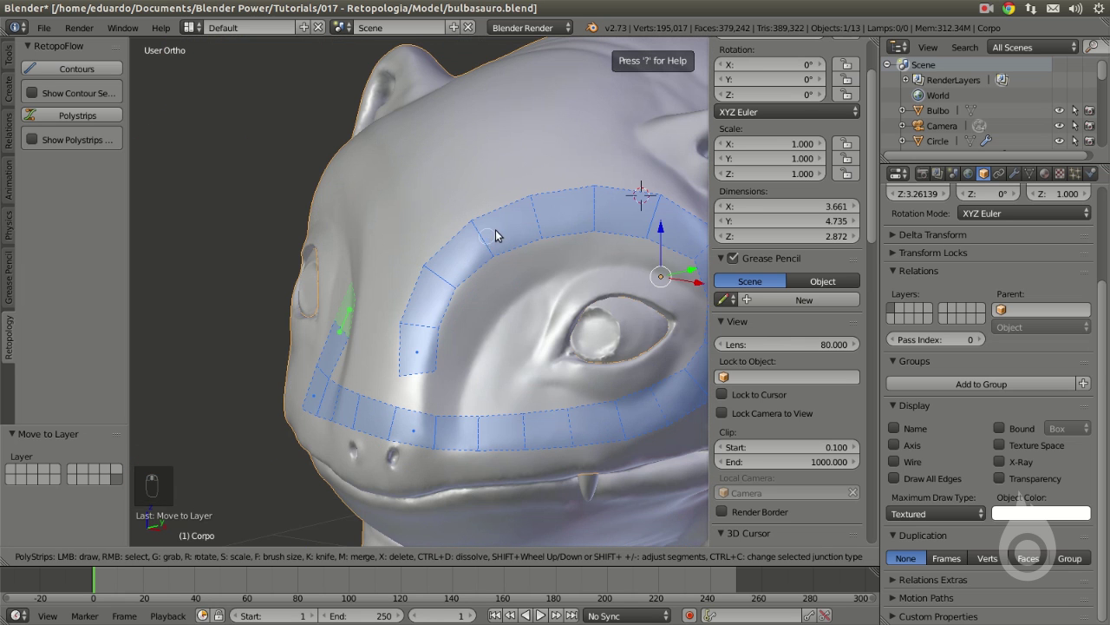
- Draw a PolyStrips strip around the base of the ear above the outlined eye
mouse_move(480, 260)
middle_down()
mouse_move(448, 248)
mouse_move(517, 228)
mouse_move(466, 246)
mouse_move(546, 238)
mouse_move(412, 204)
mouse_move(509, 251)
mouse_move(456, 255)
mouse_move(488, 261)
middle_up()
middle_drag(453, 299, 529, 232)
scroll(503, 252, up, 5)
mouse_move(472, 273)
middle_down()
mouse_move(387, 277)
mouse_move(355, 395)
middle_up()
drag(355, 390, 327, 327)
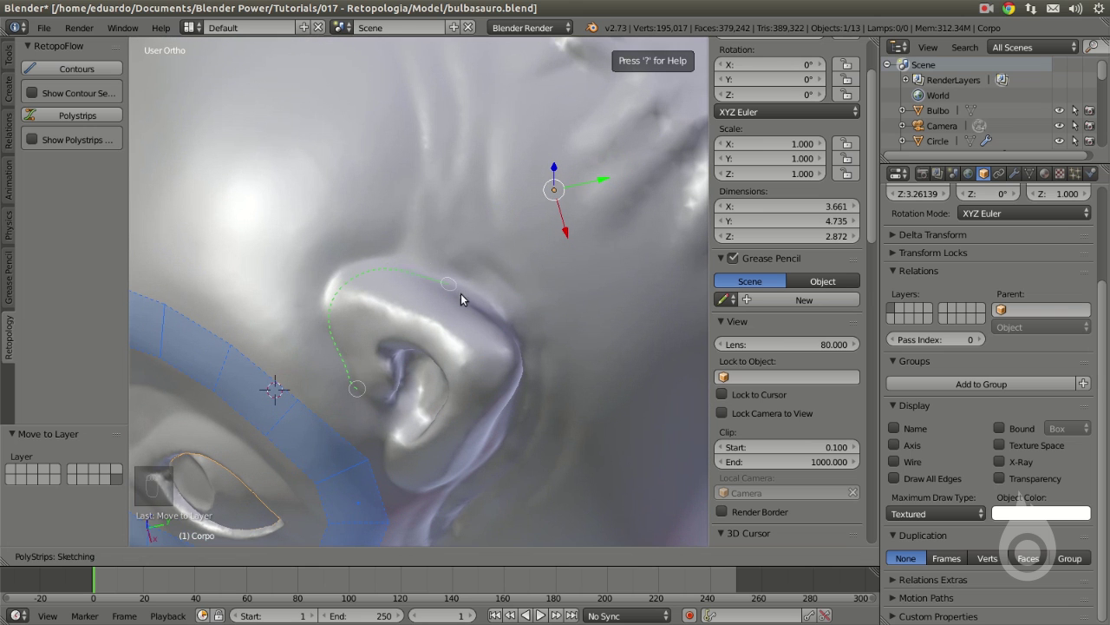
drag(399, 318, 409, 297)
mouse_move(411, 279)
middle_down()
mouse_move(532, 250)
mouse_move(504, 245)
middle_up()
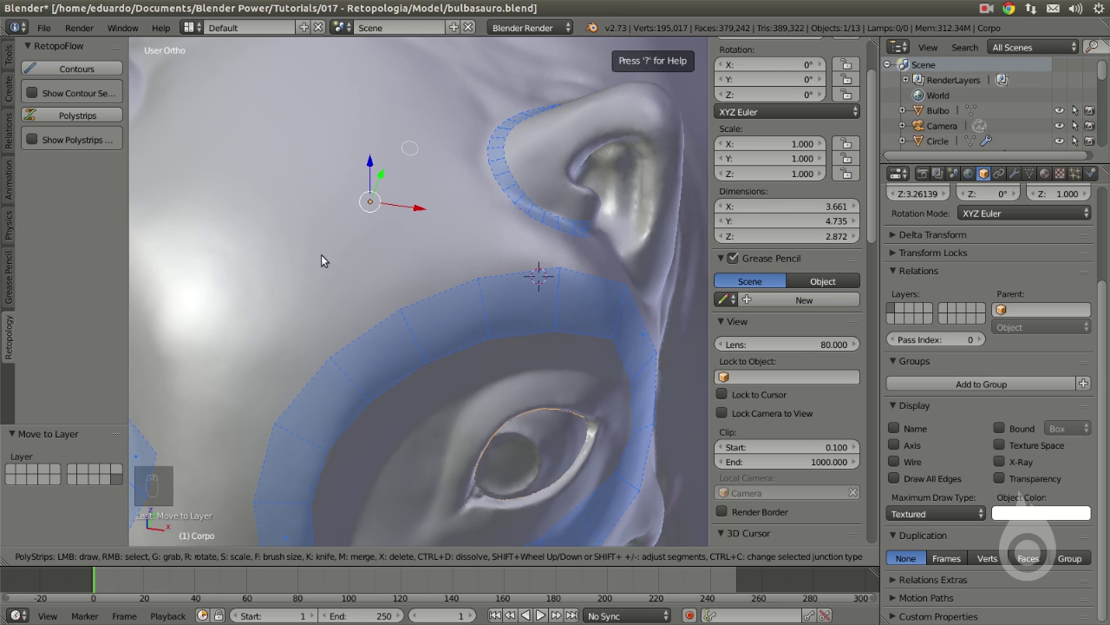
scroll(448, 184, down, 8)
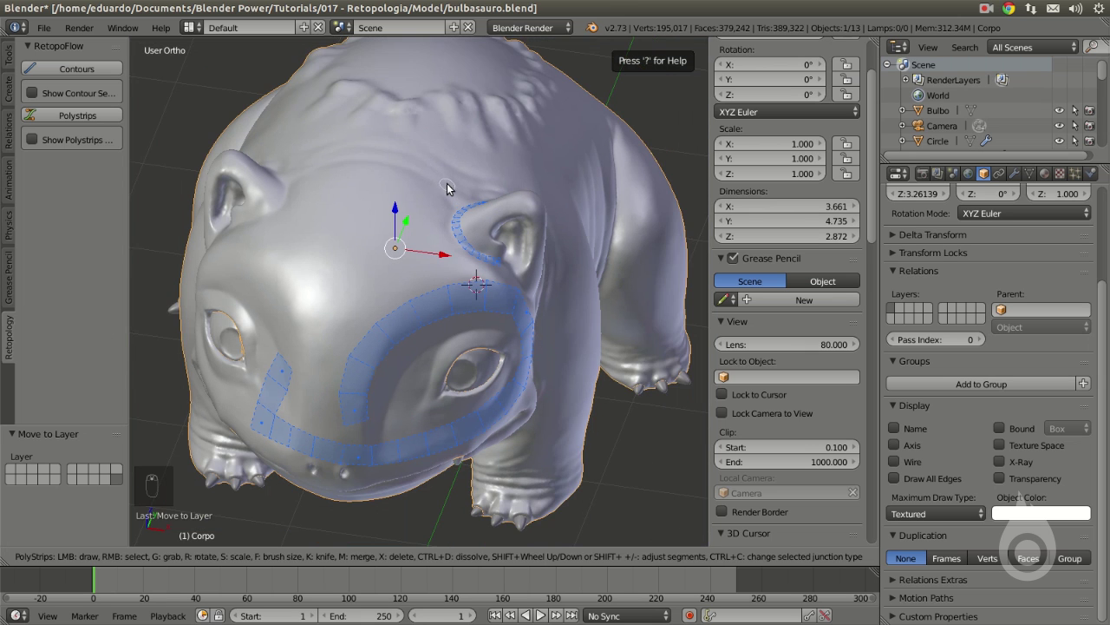
scroll(447, 178, up, 7)
- Switch to Chrome and view the Contours and Polystrips Retopology Tool product pages, highlighting their titles
key(alt+Tab)
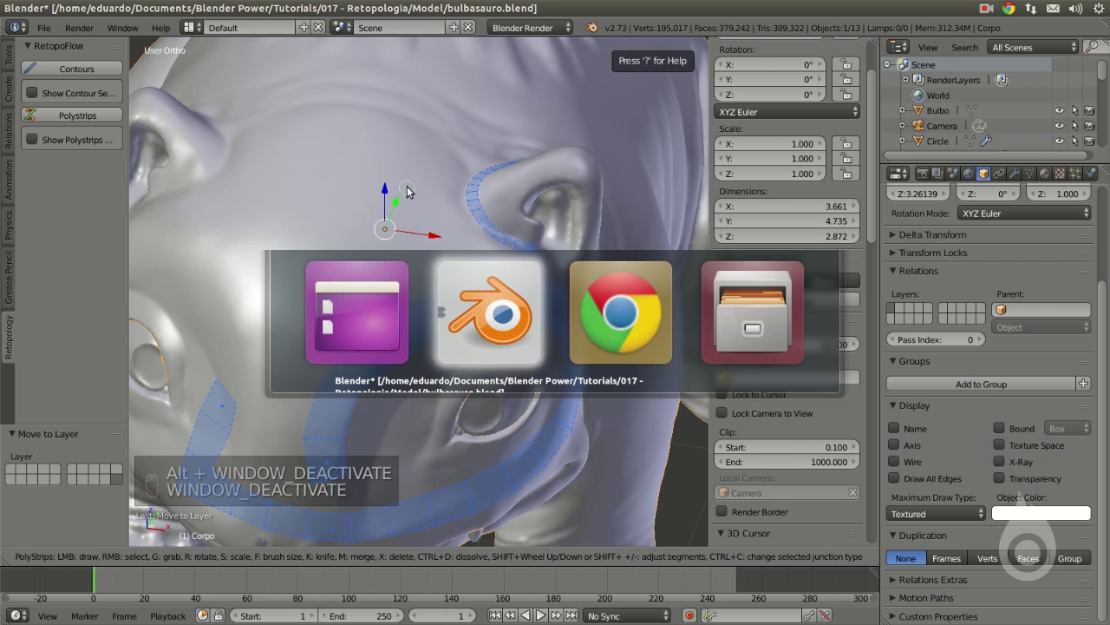
key(alt+Tab)
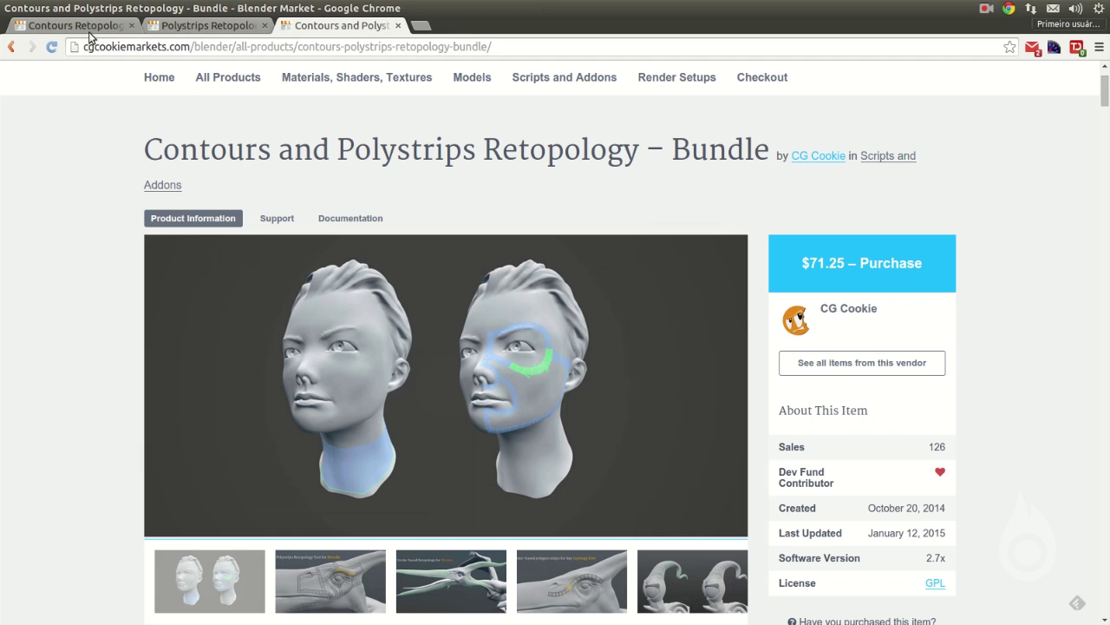
click(90, 28)
drag(228, 116, 503, 113)
click(507, 111)
click(194, 24)
drag(145, 187, 501, 194)
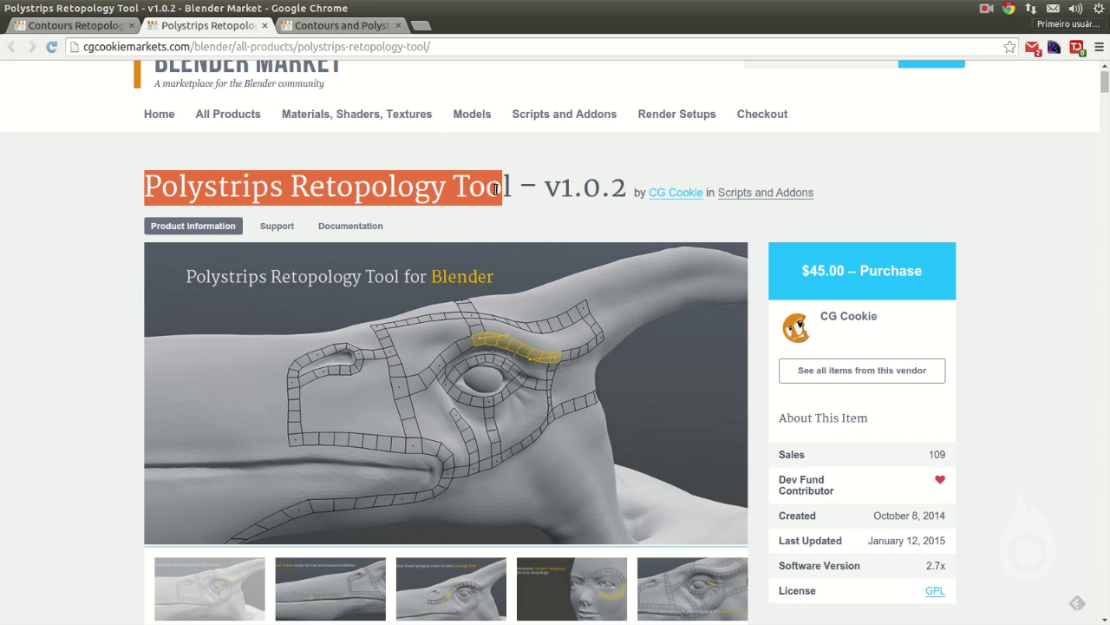
- View the Contours and Polystrips bundle page down to its release note and highlight the RetopoFlow add-on name
click(345, 26)
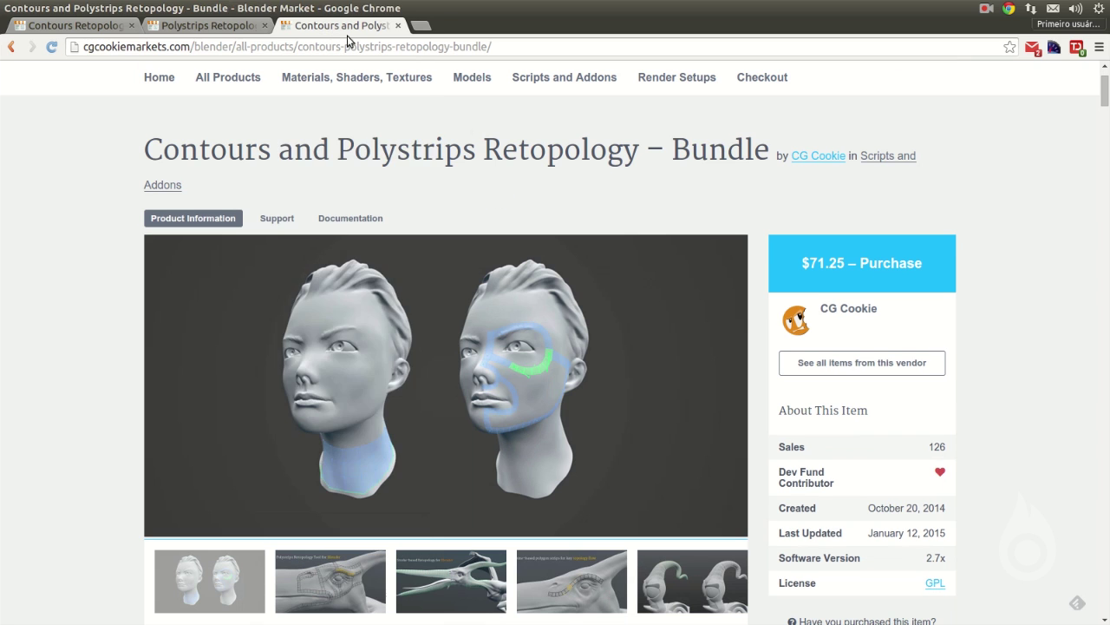
drag(681, 145, 734, 149)
click(555, 199)
scroll(645, 195, down, 2)
scroll(744, 209, down, 2)
scroll(744, 208, up, 2)
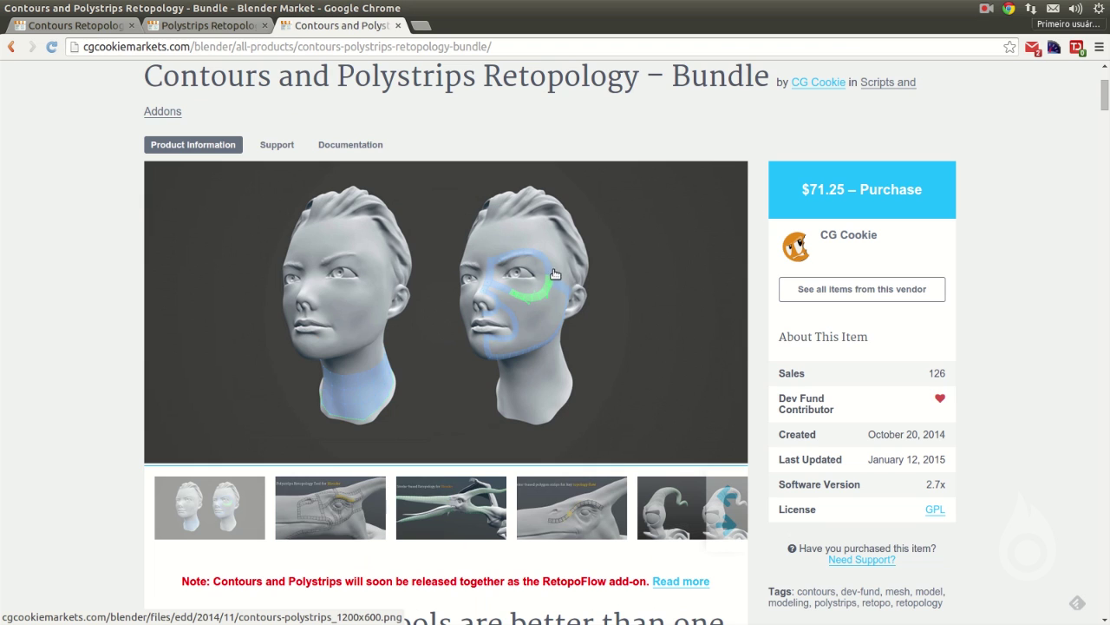
scroll(556, 266, down, 2)
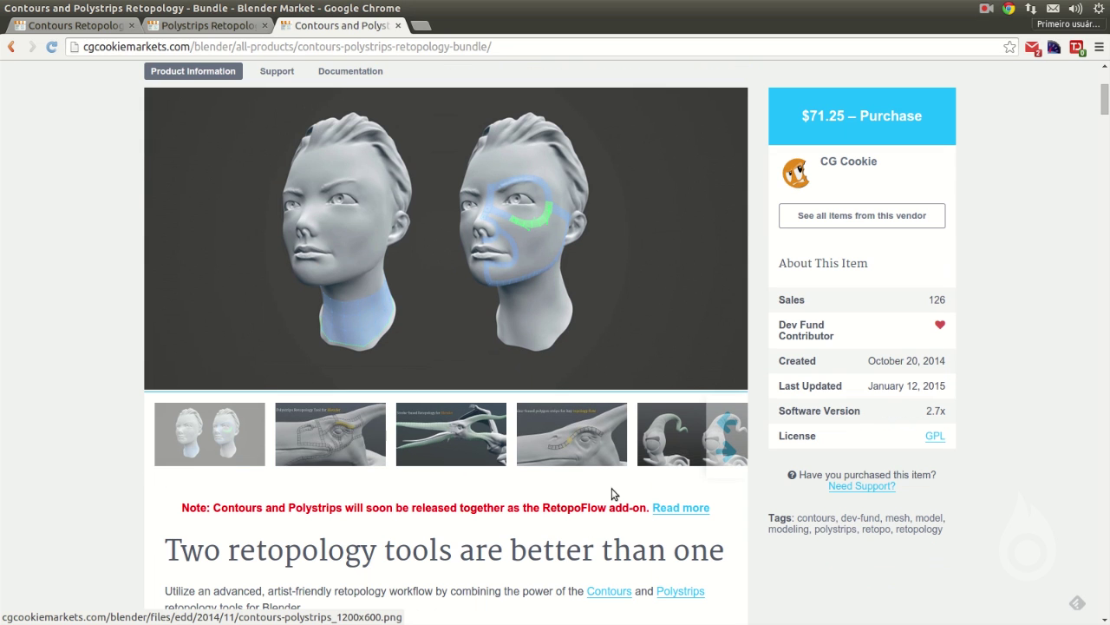
double_click(564, 505)
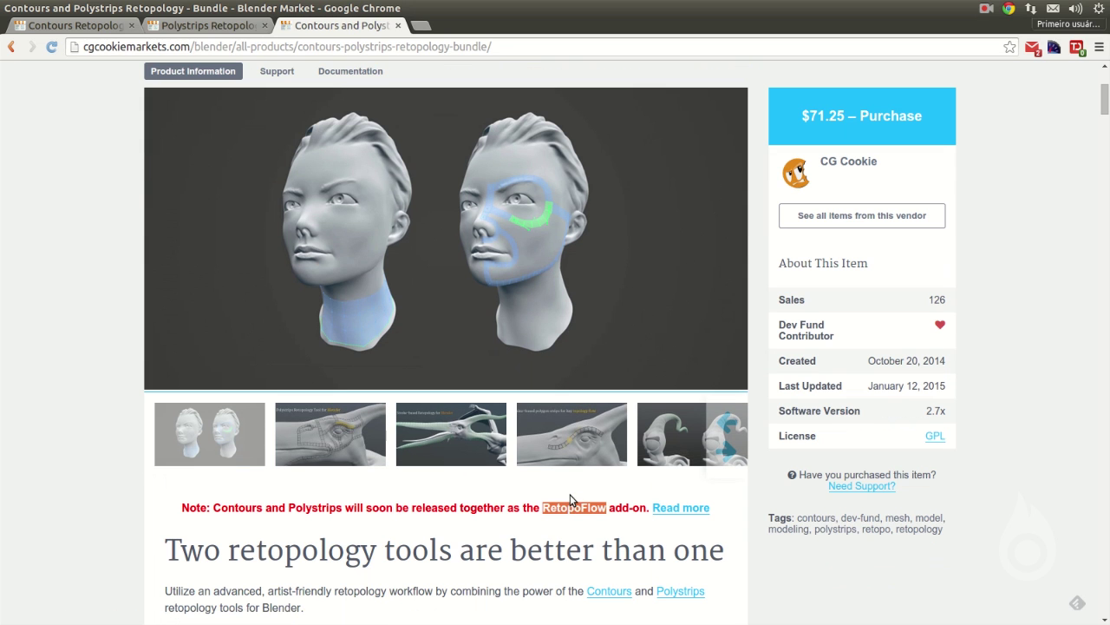
- Return to the Contours Retopology Tool page and highlight the line crediting its designer and developers
click(126, 26)
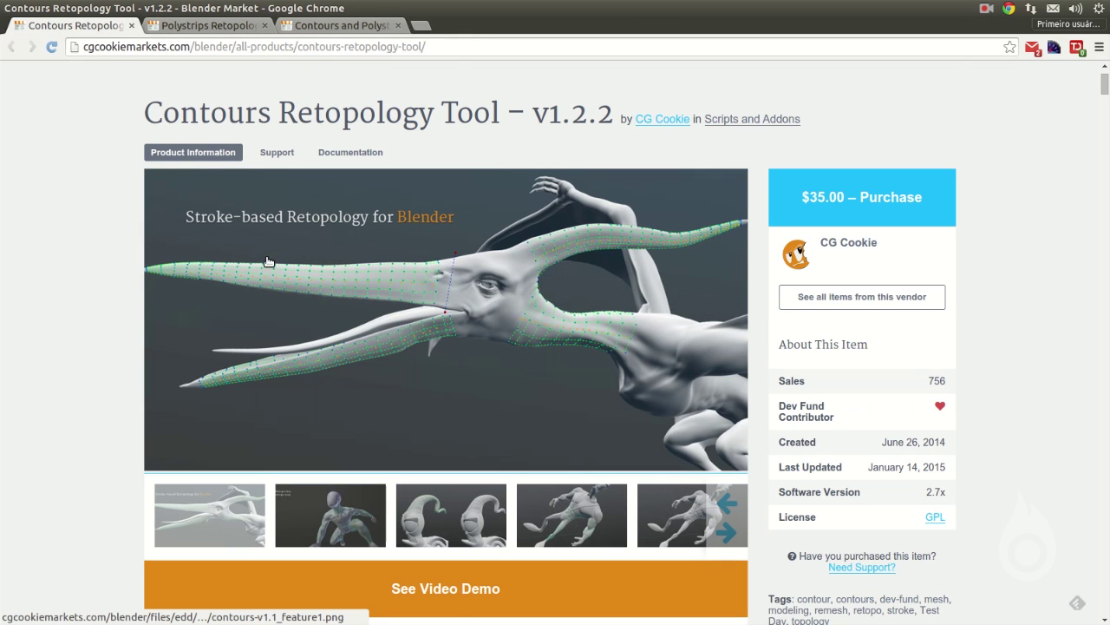
scroll(217, 233, down, 4)
drag(187, 401, 667, 401)
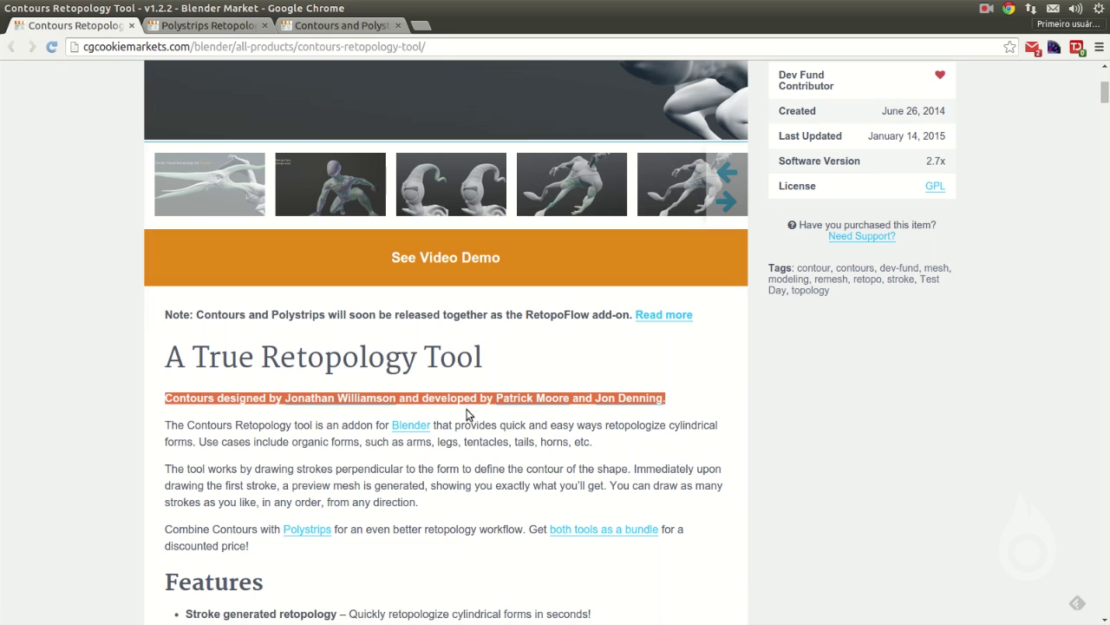
- View the Polystrips Retopology Tool page down to its credits and highlight the visual designer's name
click(536, 428)
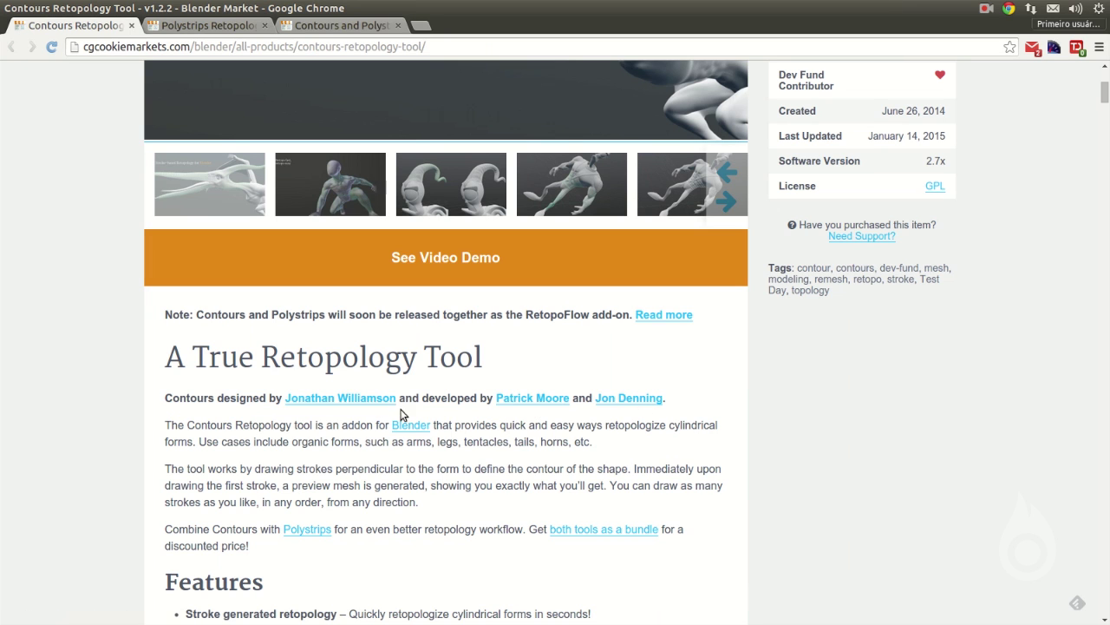
click(195, 25)
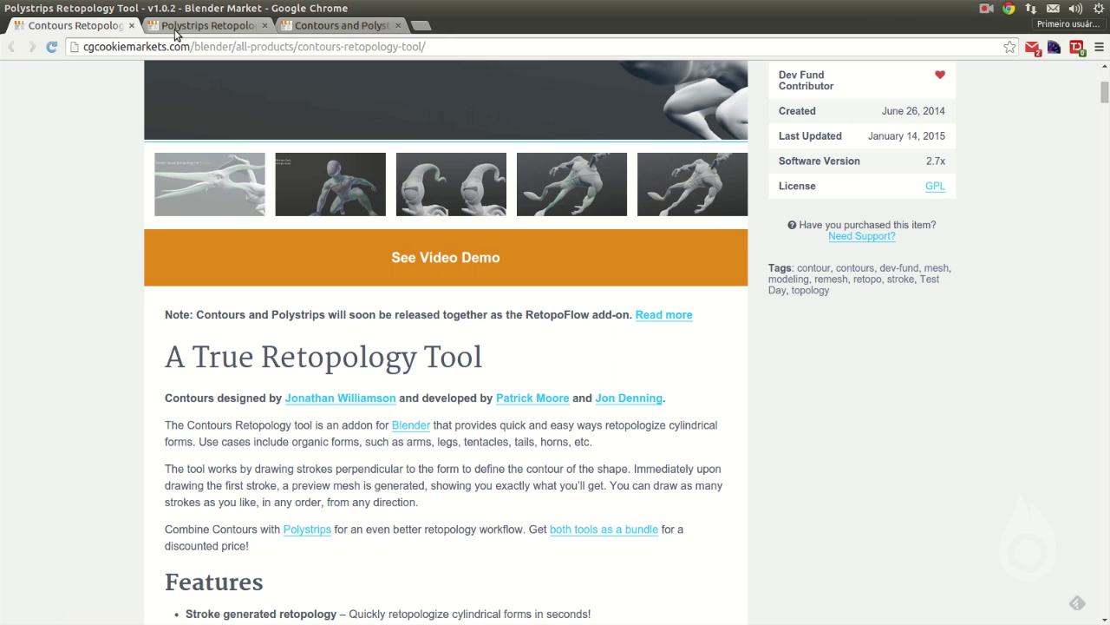
scroll(293, 334, down, 2)
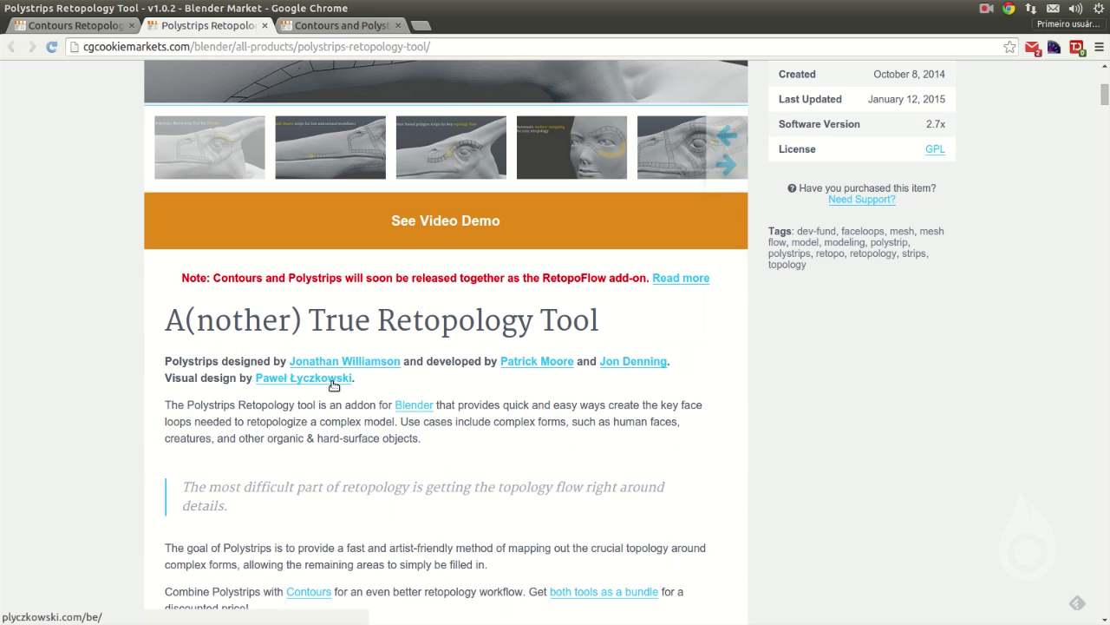
drag(355, 380, 257, 379)
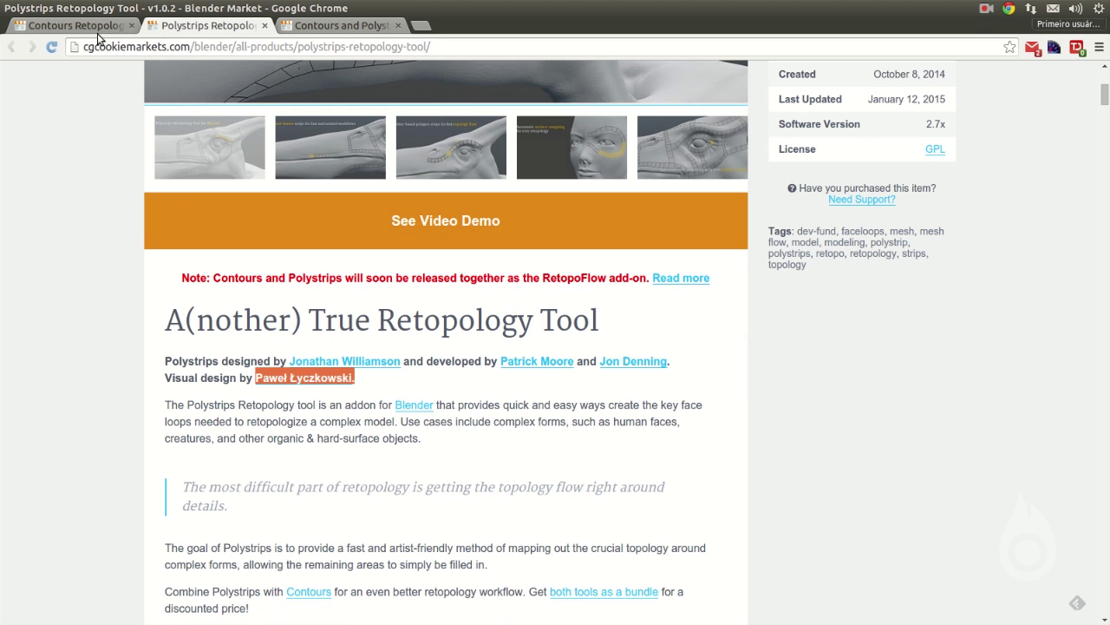
- Open the Contours and Polystrips bundle page and highlight its product title
click(286, 35)
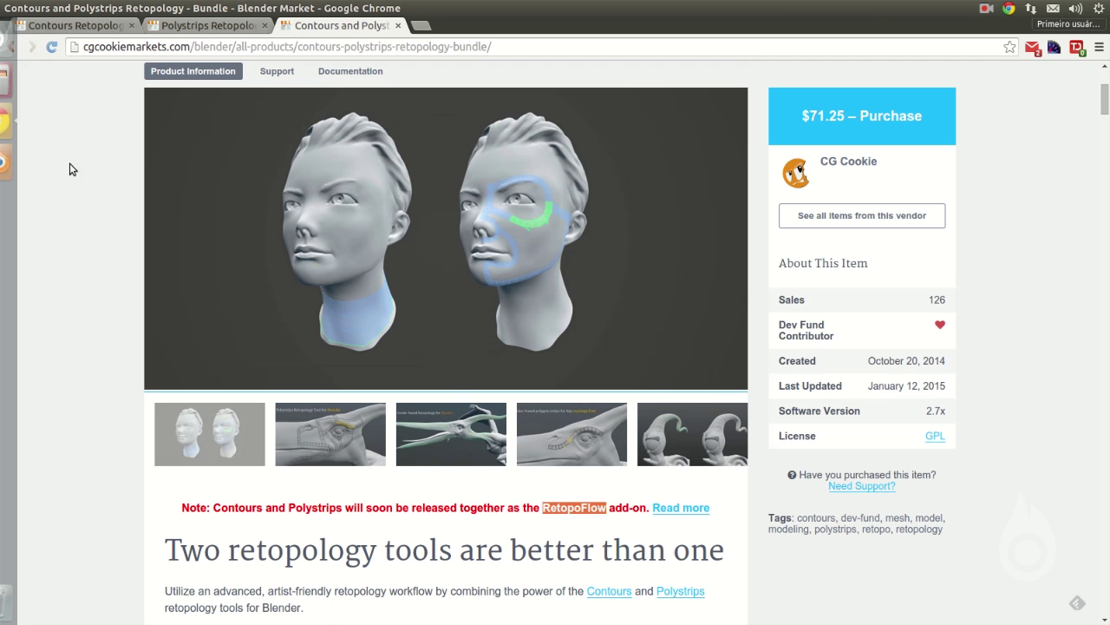
scroll(729, 271, down, 3)
scroll(726, 309, up, 3)
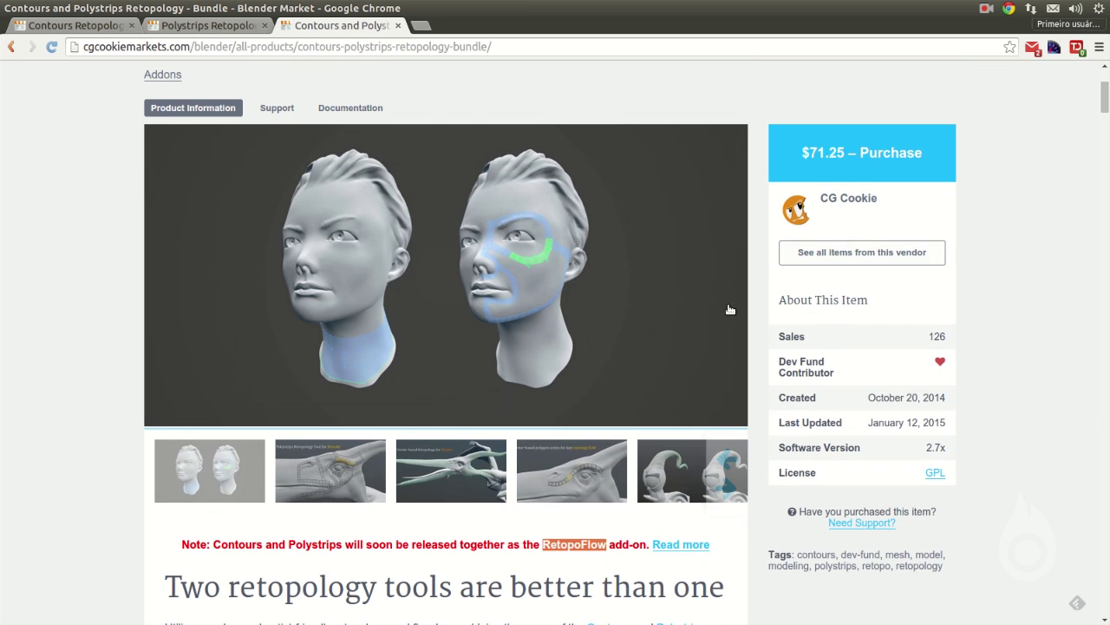
scroll(545, 256, up, 3)
triple_click(149, 147)
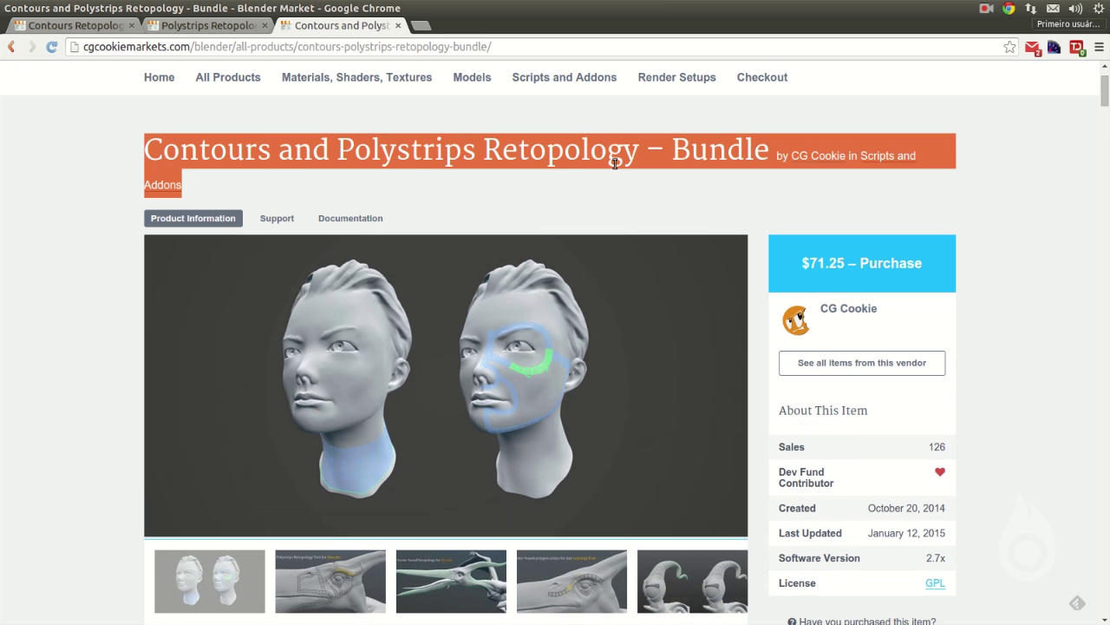
click(586, 149)
- Highlight the bundle page's combined-release note, including the RetopoFlow add-on name
scroll(607, 260, down, 8)
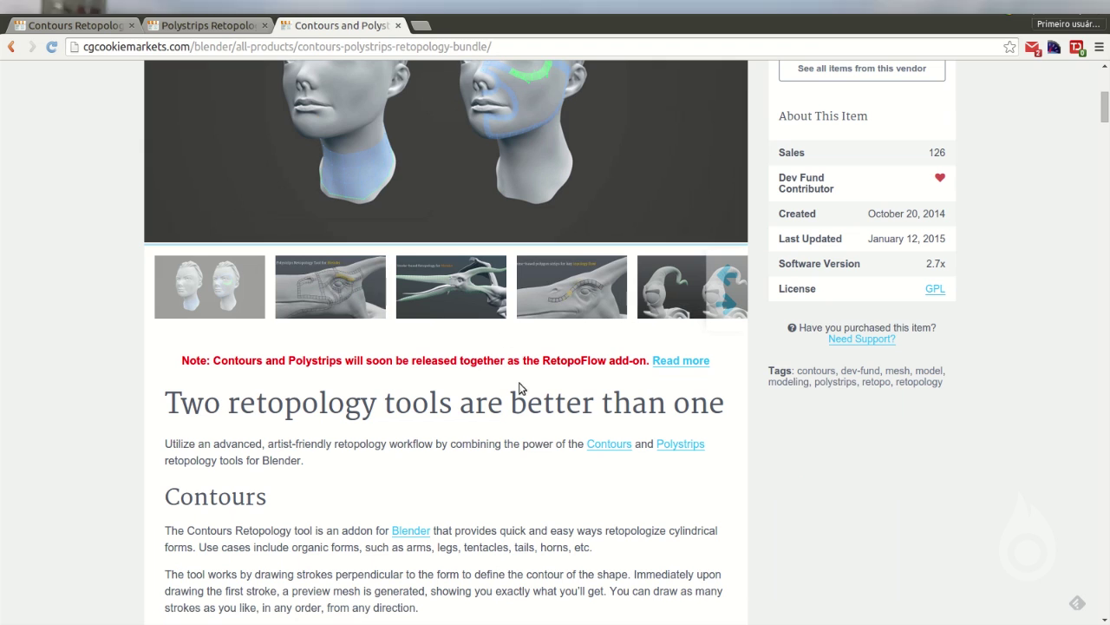
drag(185, 360, 674, 356)
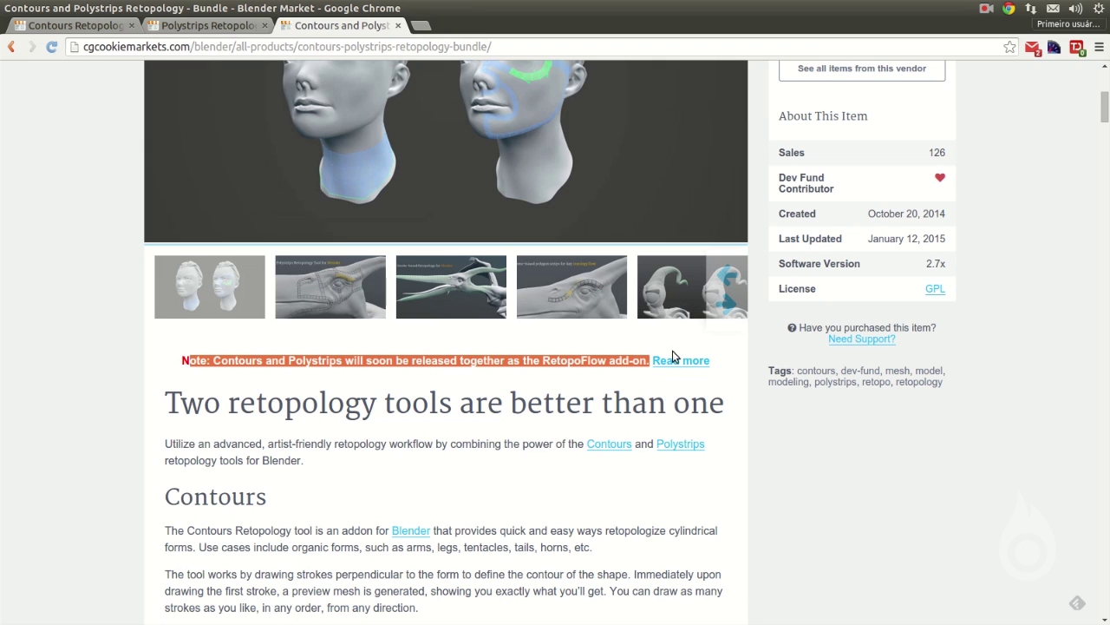
click(546, 361)
double_click(559, 362)
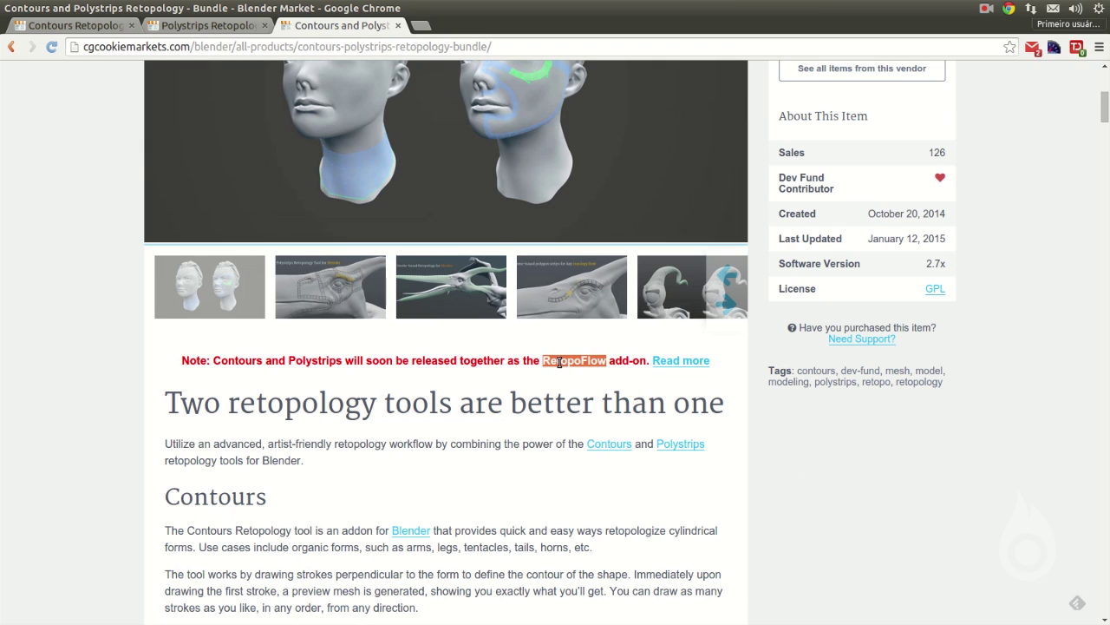
scroll(7, 347, down, 1)
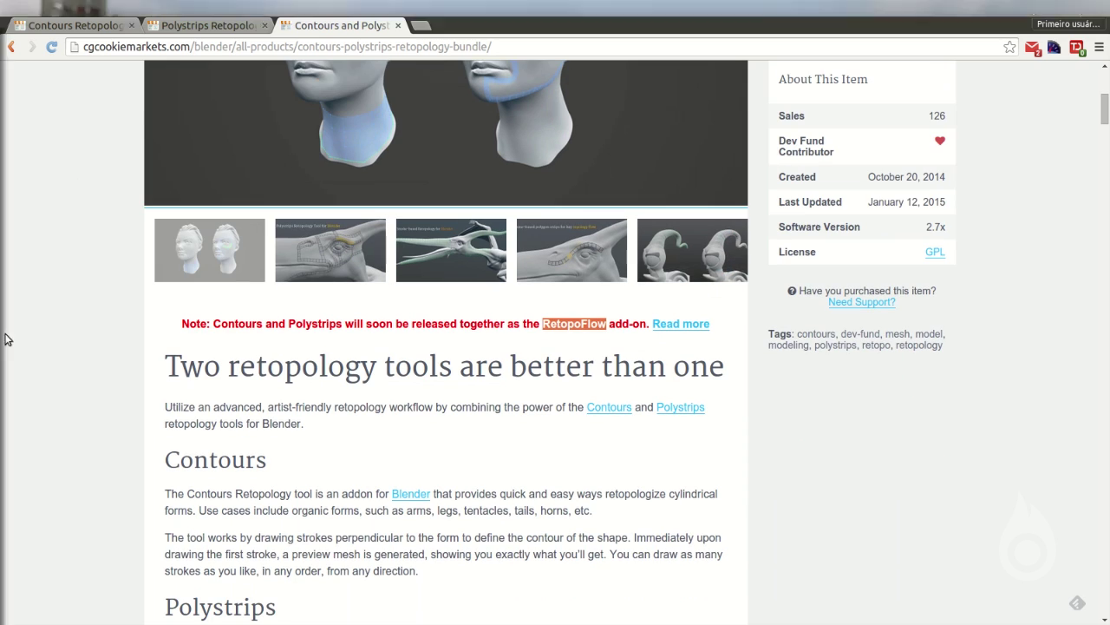
- Switch to Blender and split the PolyStrips strip above the eye with a junction near its middle
click(22, 162)
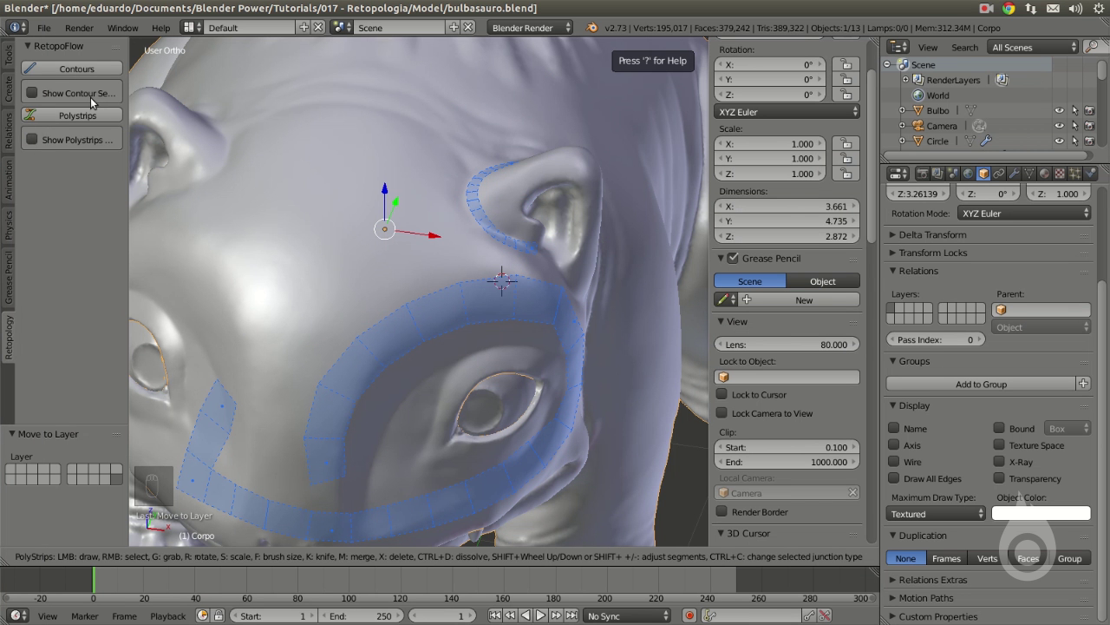
middle_drag(467, 265, 401, 284)
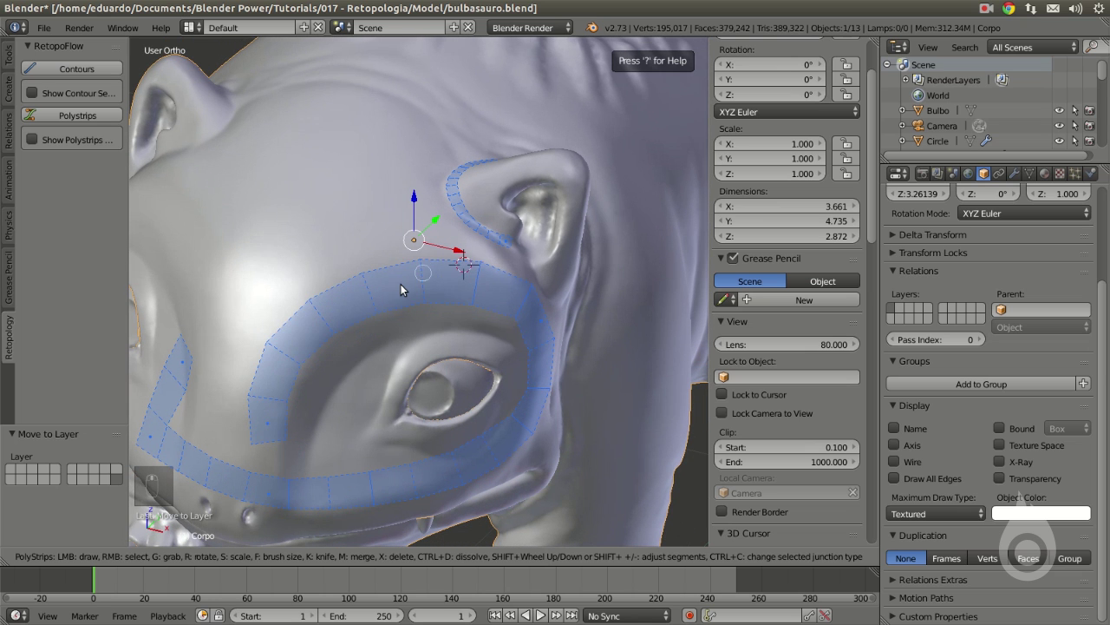
right_click(401, 286)
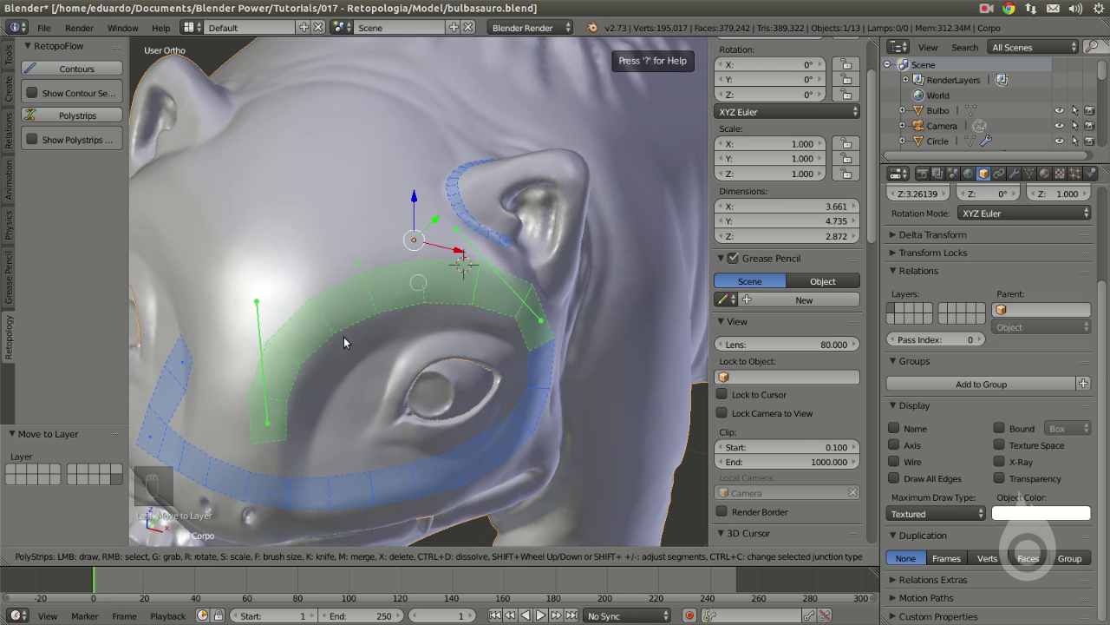
right_click(382, 294)
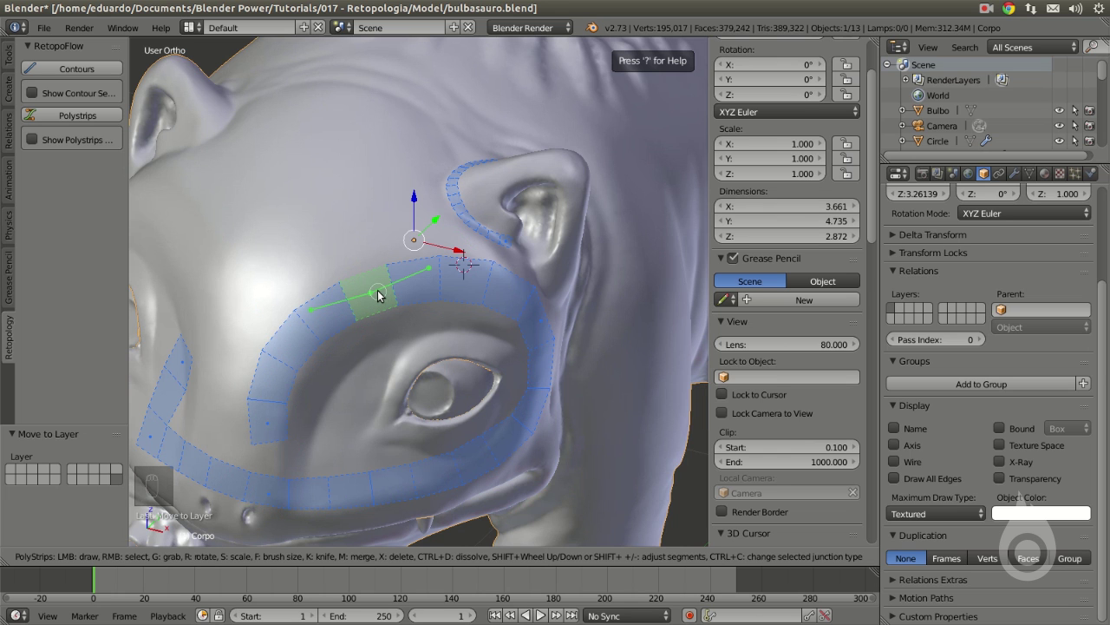
- Enlarge the PolyStrips brush and draw a short branch from the new junction up onto the forehead
mouse_move(371, 297)
middle_down()
mouse_move(409, 304)
mouse_move(399, 312)
middle_up()
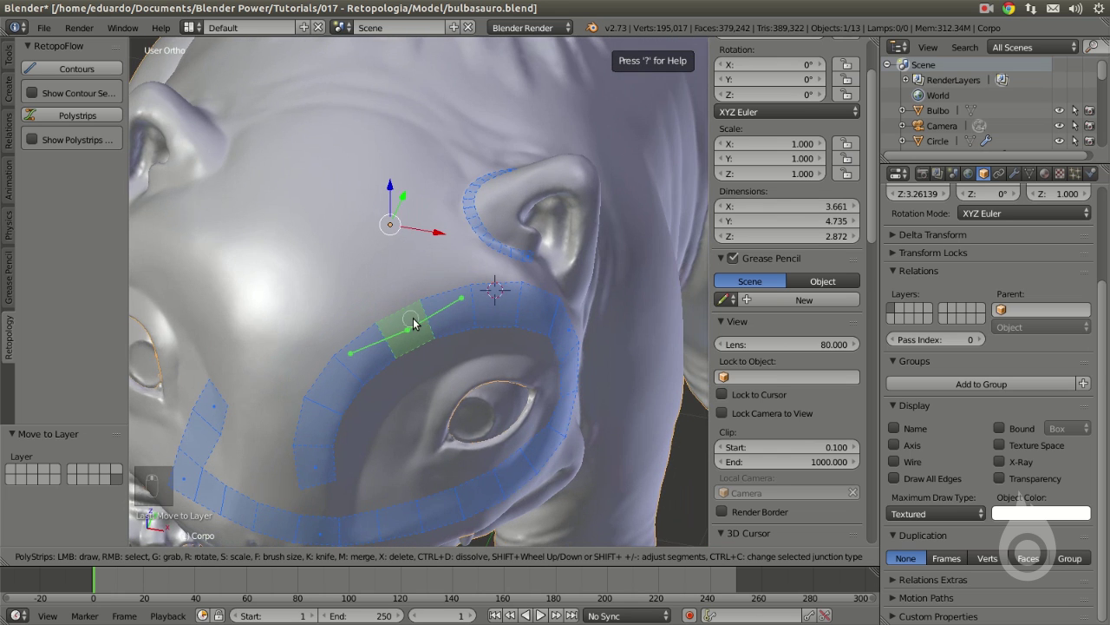
key(f)
click(434, 321)
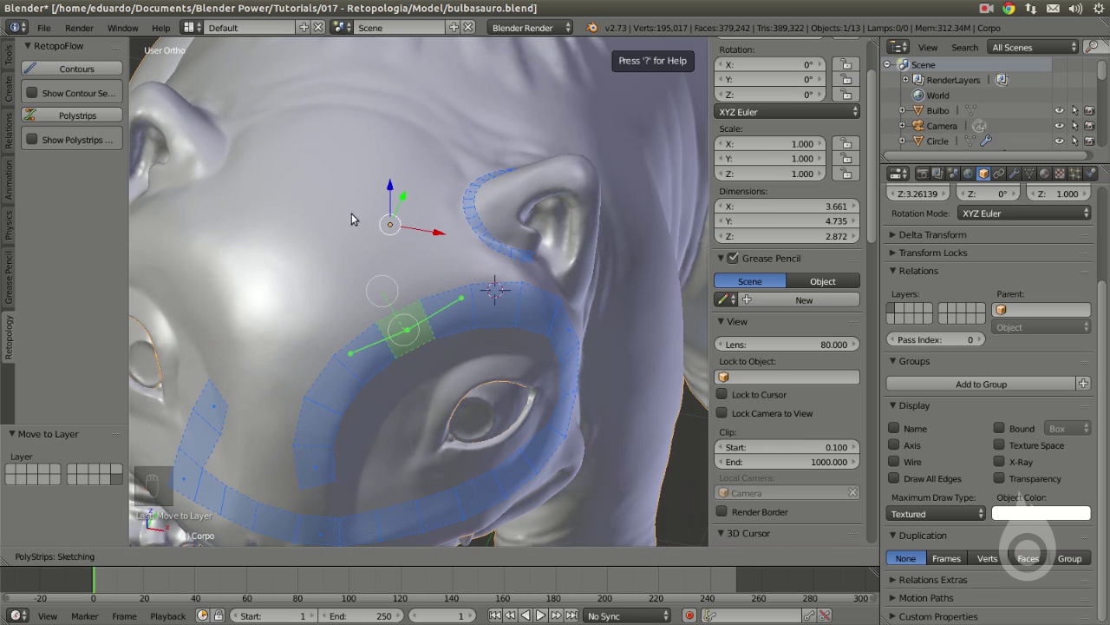
drag(351, 206, 372, 240)
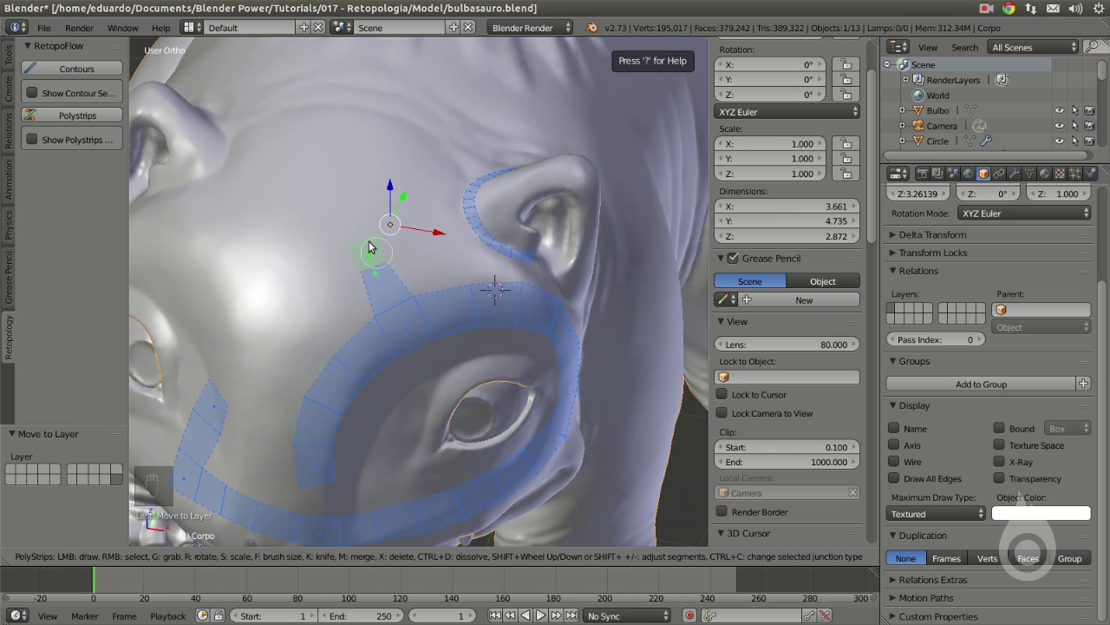
- Extend the forehead strip toward the top of the head and widen its end quad
middle_drag(433, 245, 454, 282)
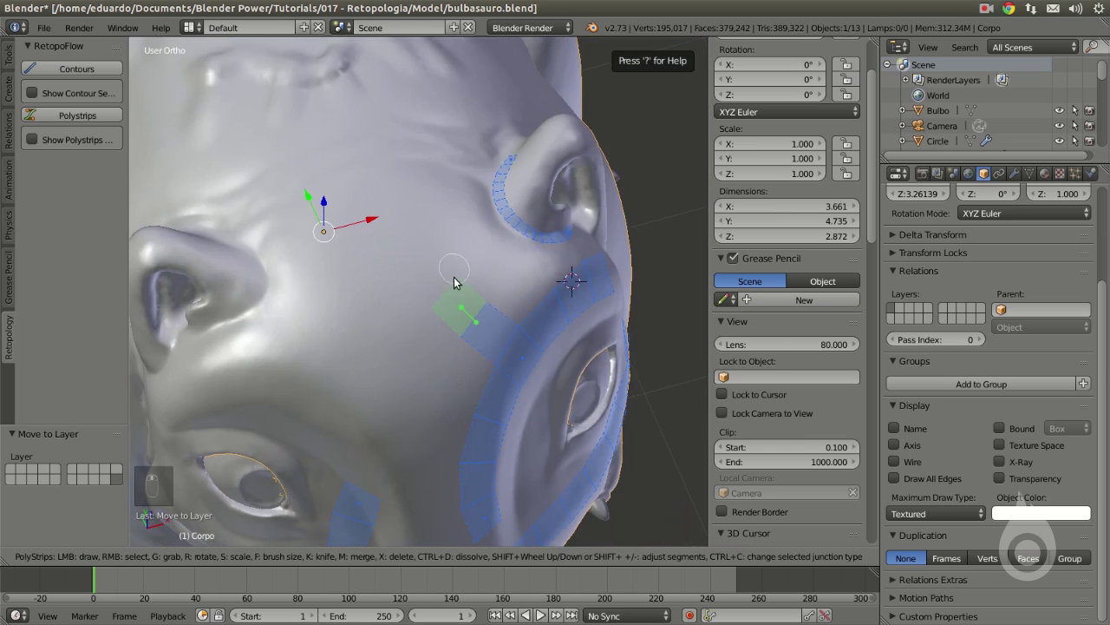
drag(452, 295, 371, 223)
drag(340, 181, 341, 182)
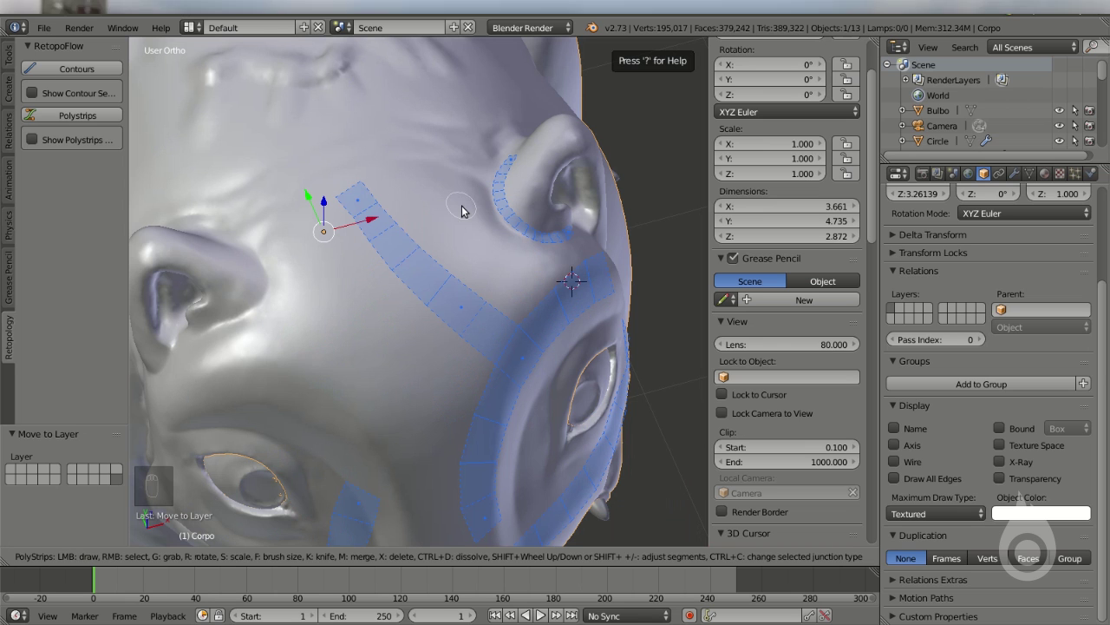
middle_drag(473, 223, 344, 179)
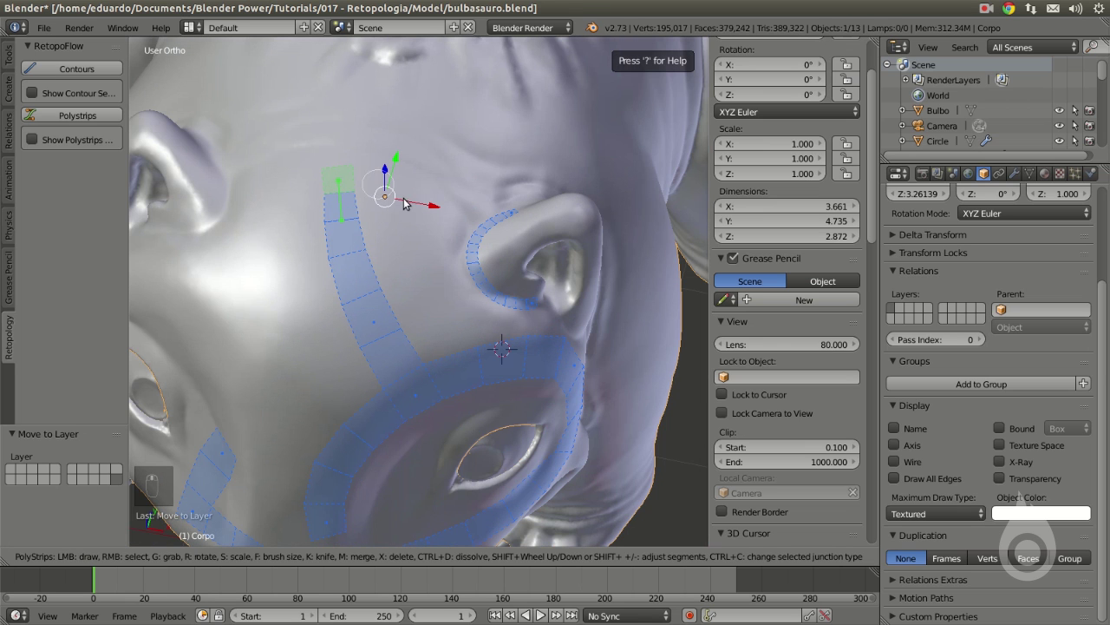
mouse_move(373, 193)
mouse_down()
mouse_move(345, 184)
mouse_move(364, 191)
mouse_up()
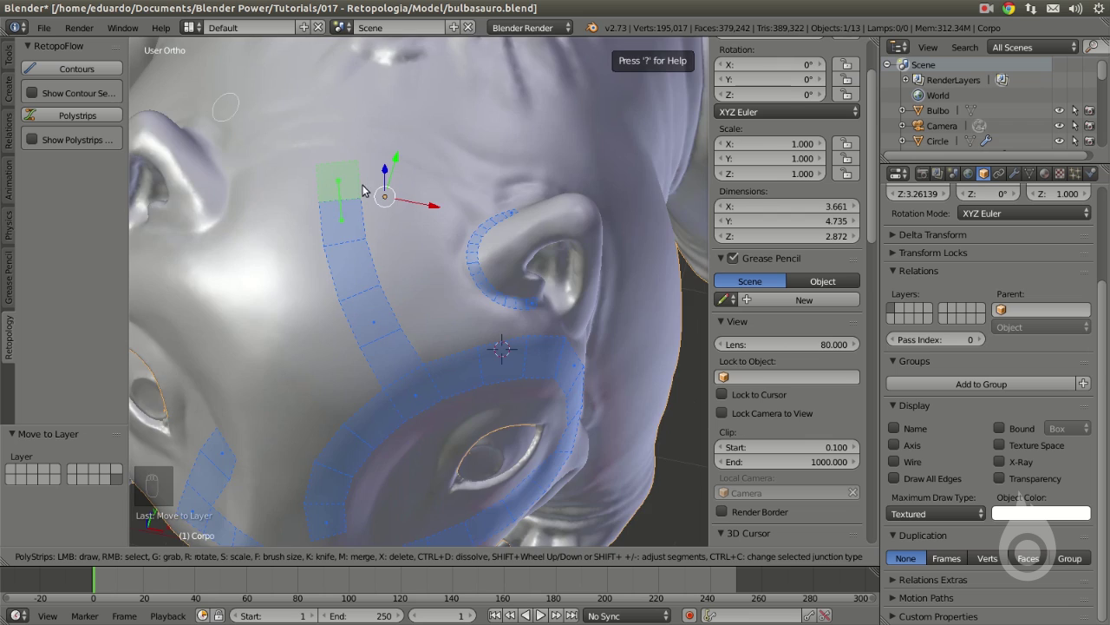
- Exit PolyStrips, discarding the strips, and show the second layer with the low-poly Corpo Retopo mesh selected
scroll(364, 190, down, 8)
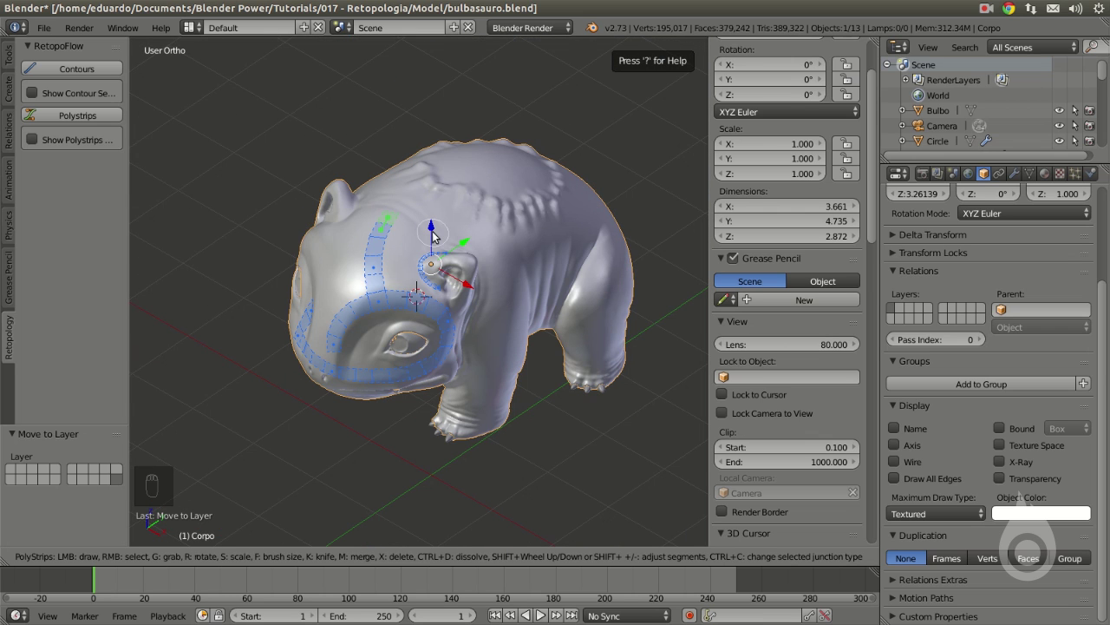
key(Escape)
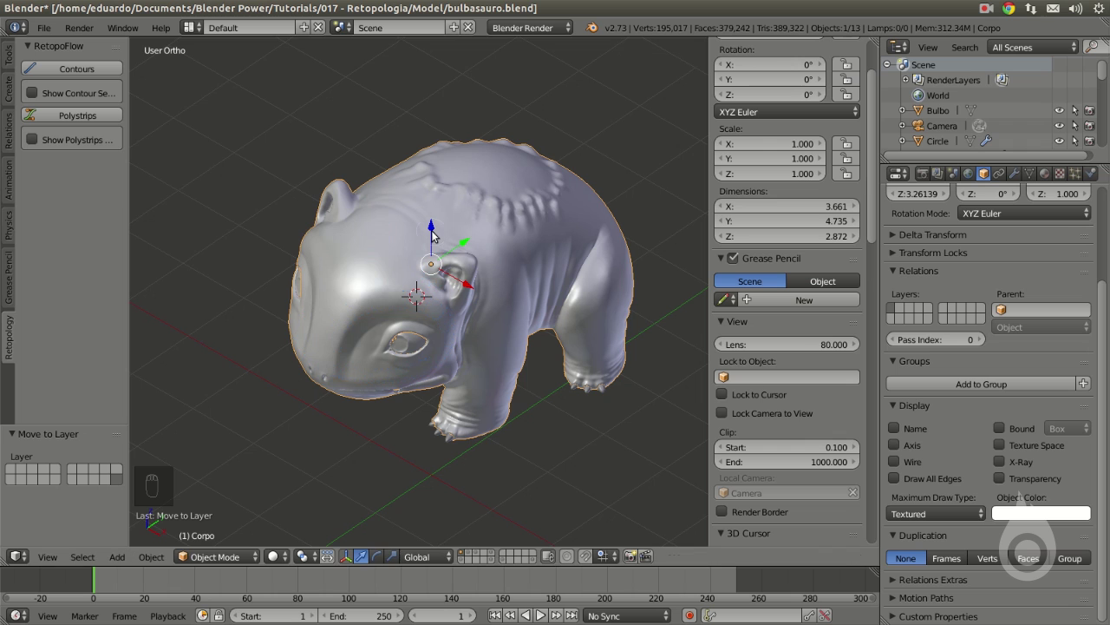
click(472, 555)
right_click(465, 261)
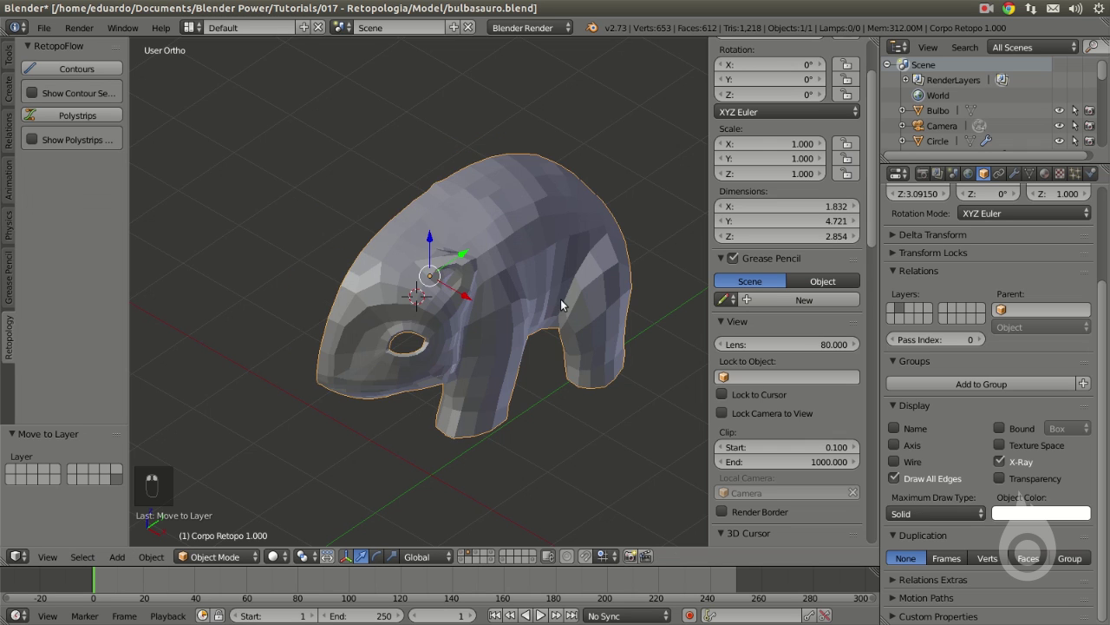
middle_drag(564, 305, 624, 260)
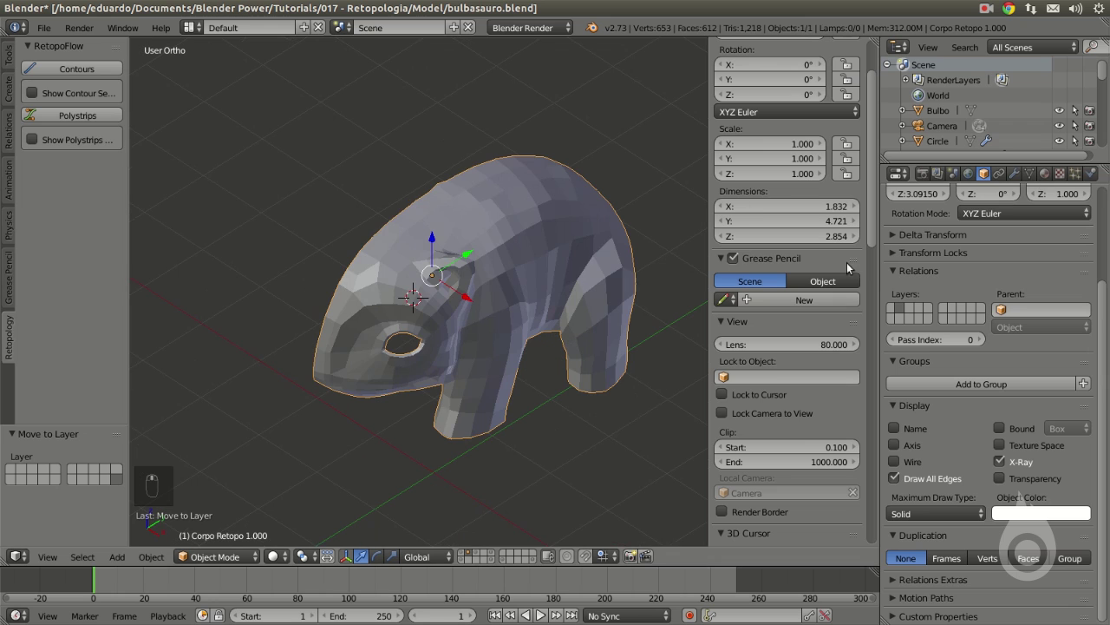
- Apply the Shrinkwrap modifier on the Corpo Retopo mesh
click(1015, 173)
click(951, 222)
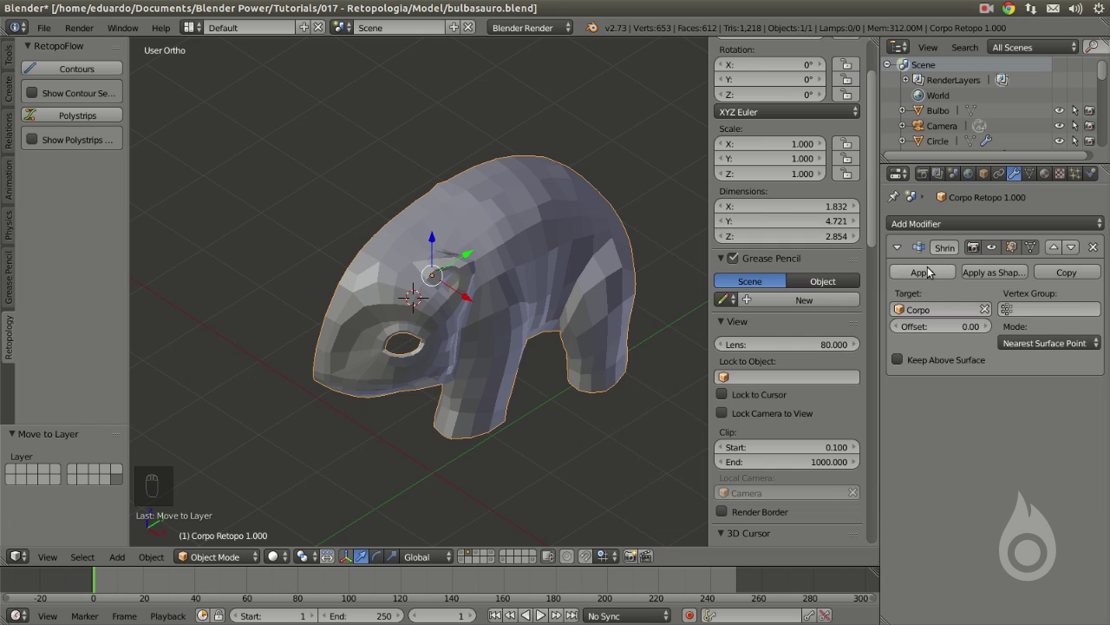
click(930, 269)
- Add a Subdivision Surface modifier to the Corpo Retopo mesh and set its shading to smooth
click(920, 222)
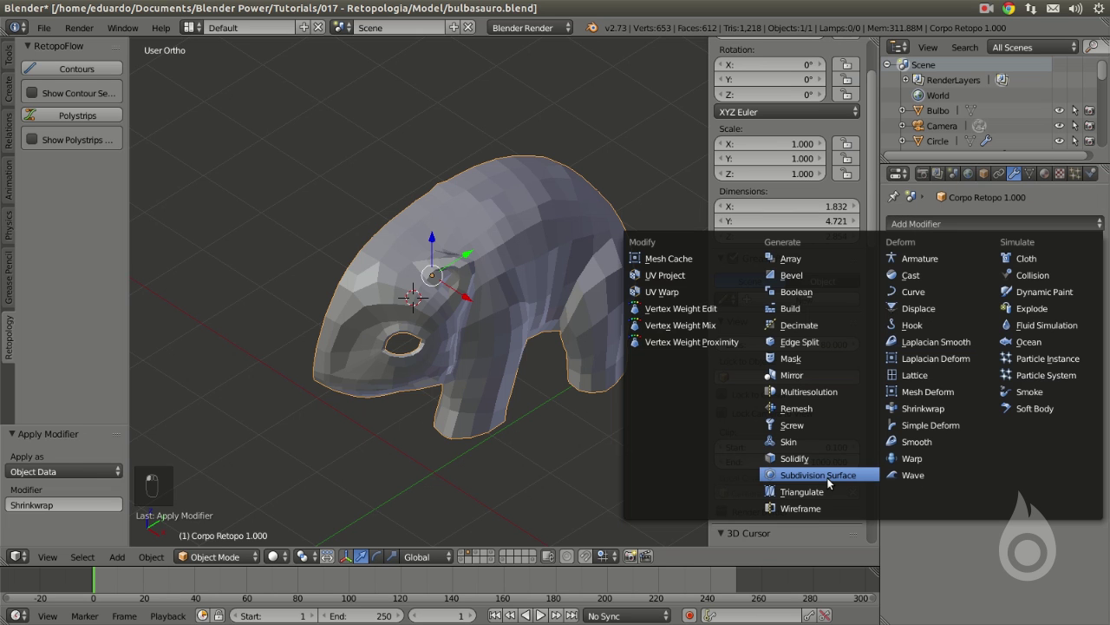
click(820, 474)
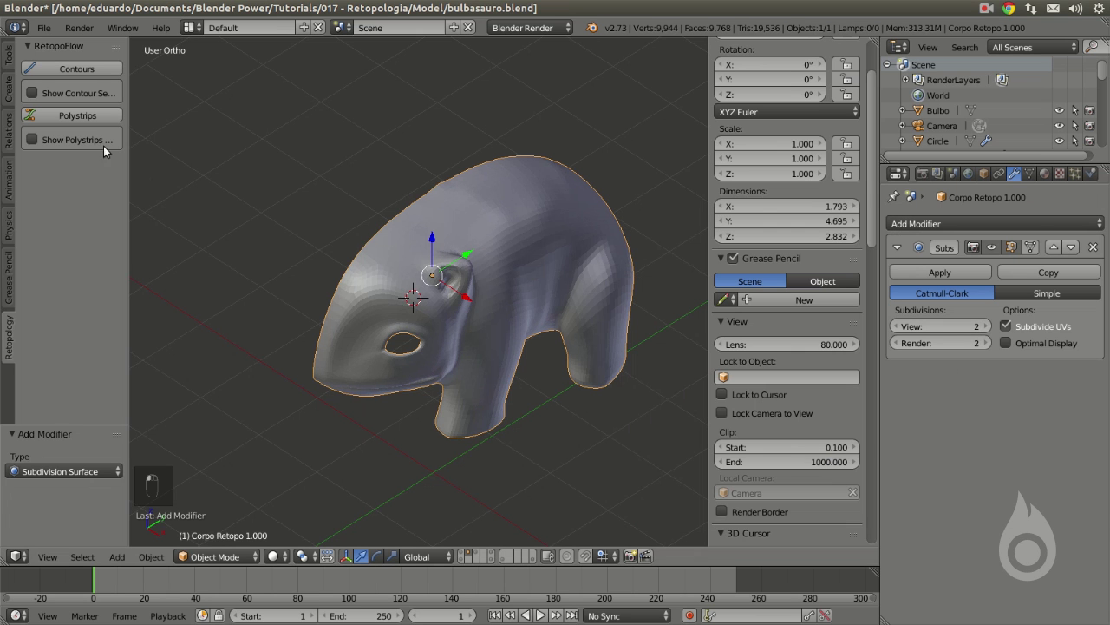
click(10, 57)
click(46, 269)
middle_drag(538, 278, 404, 289)
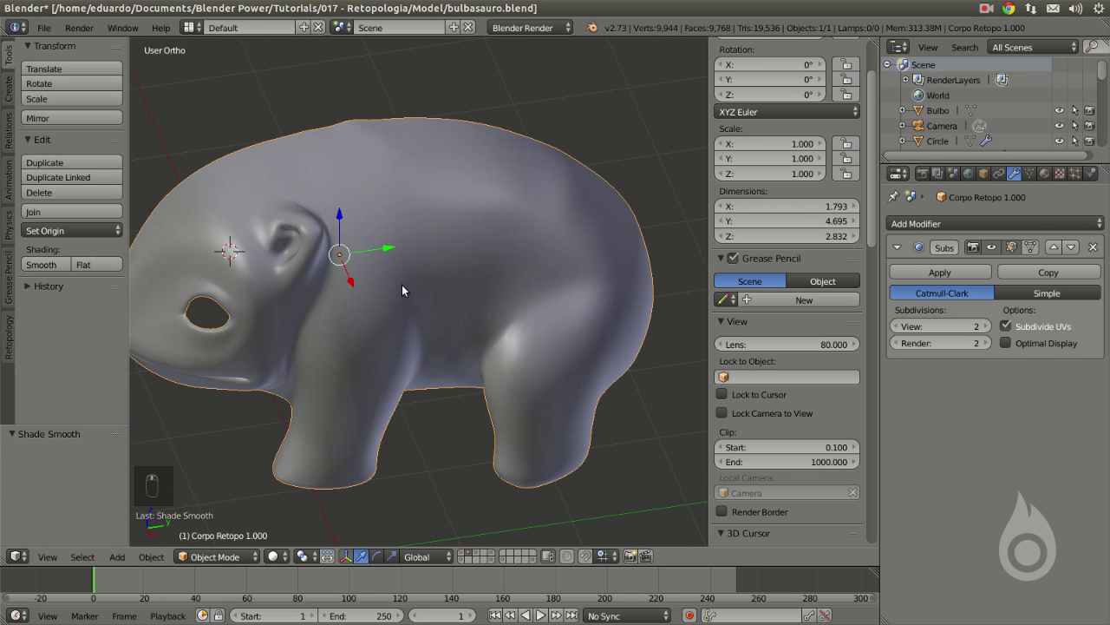
- Compare the sculpted body with the retopologized mesh by alternating between the first and second layers
click(461, 553)
click(473, 556)
click(461, 554)
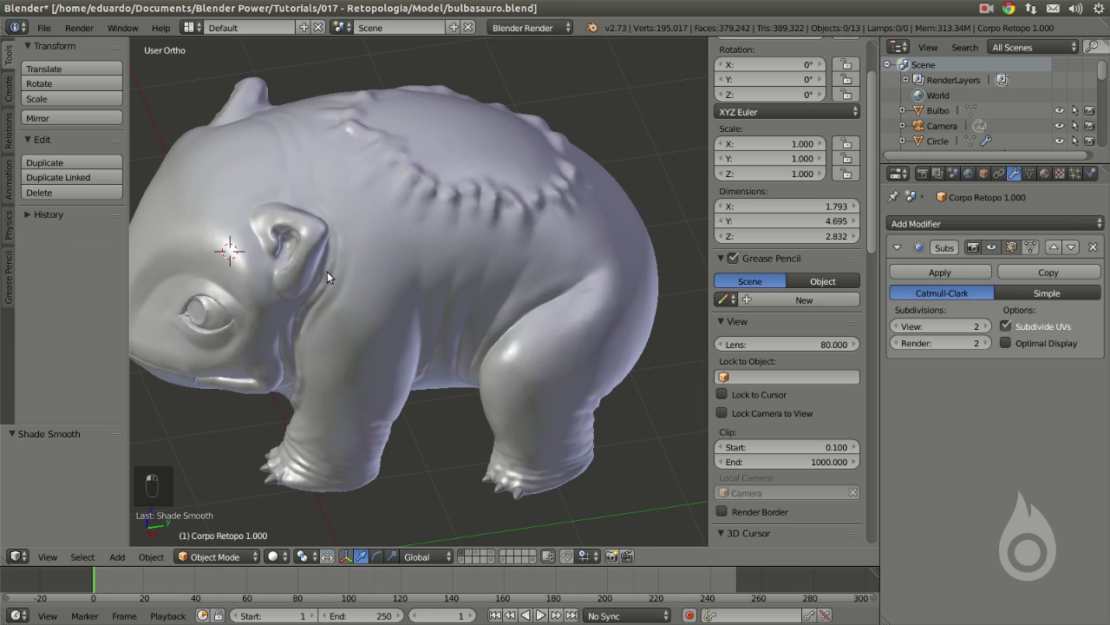
click(465, 558)
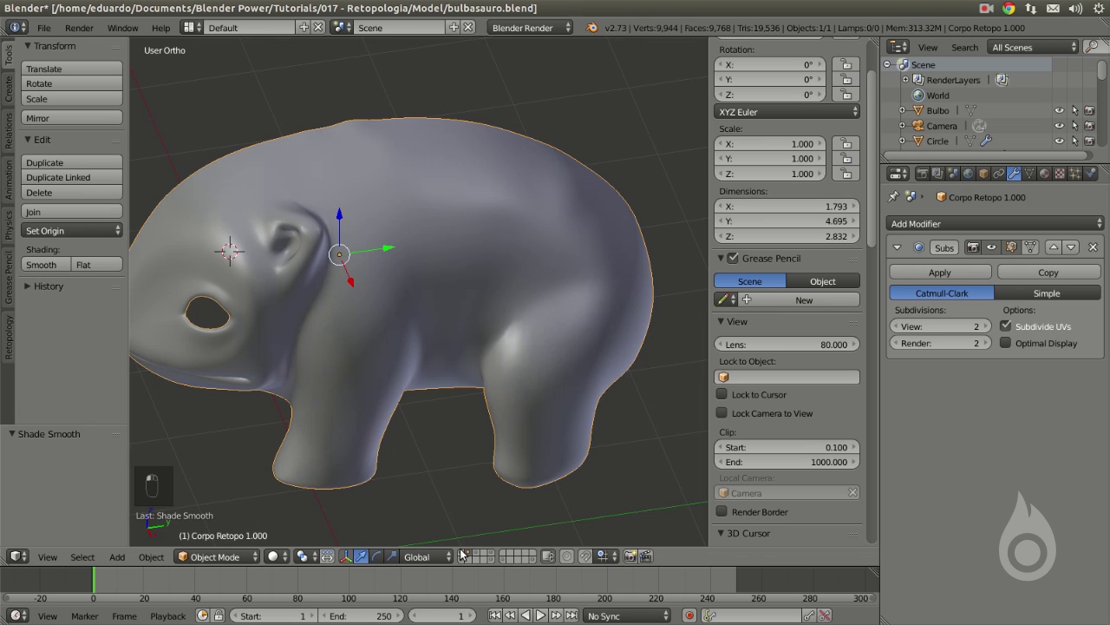
click(460, 554)
click(469, 556)
middle_drag(472, 504, 644, 301)
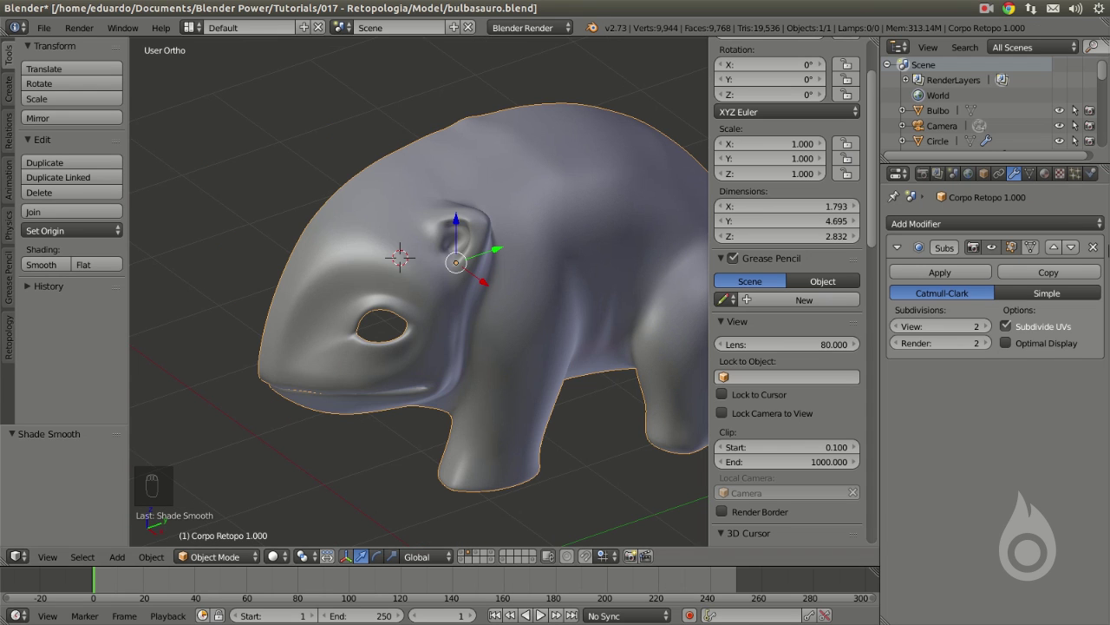
- Remove the Subdivision Surface modifier from the Corpo Retopo mesh and add a Mirror modifier
click(1093, 248)
click(975, 219)
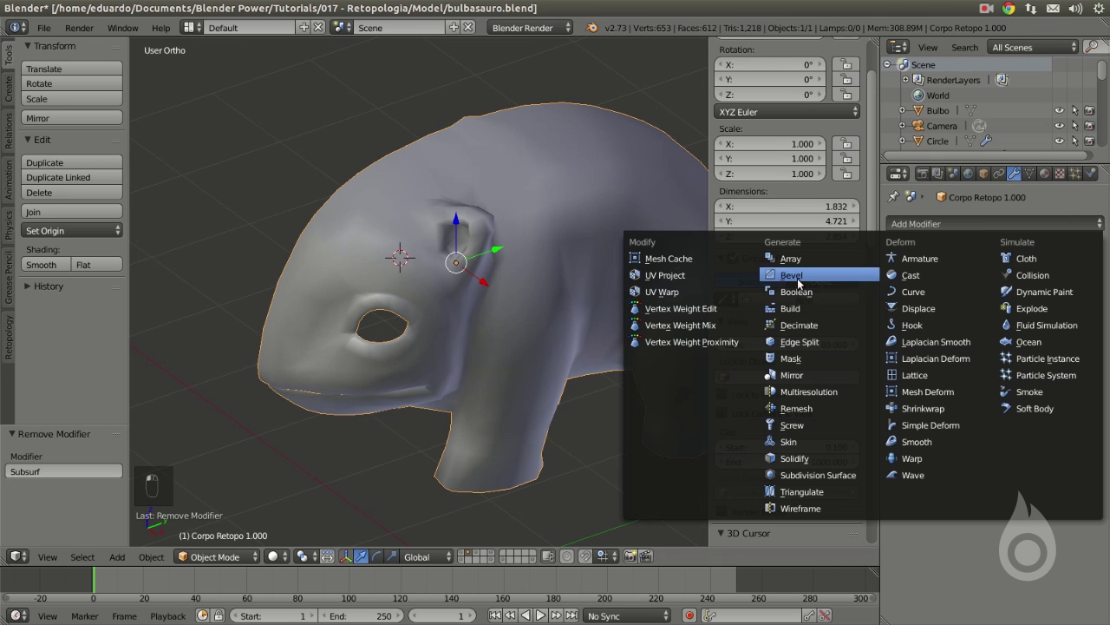
click(793, 374)
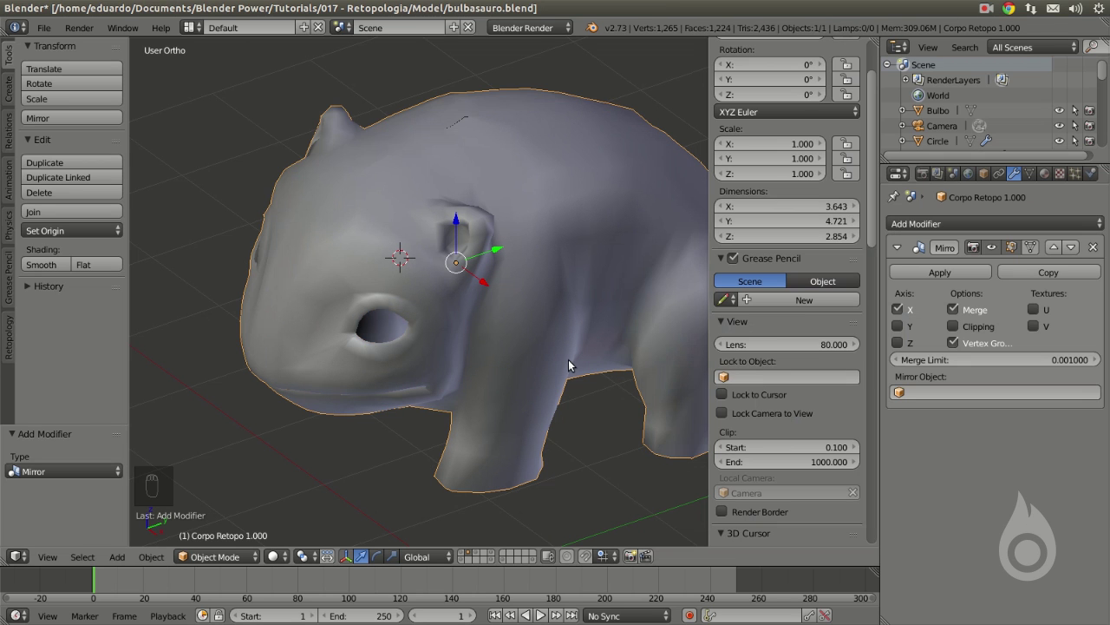
- Enable Clipping on the Mirror modifier while editing the Corpo Retopo mesh at the mouth's centre seam in front wireframe view
key(KP_1)
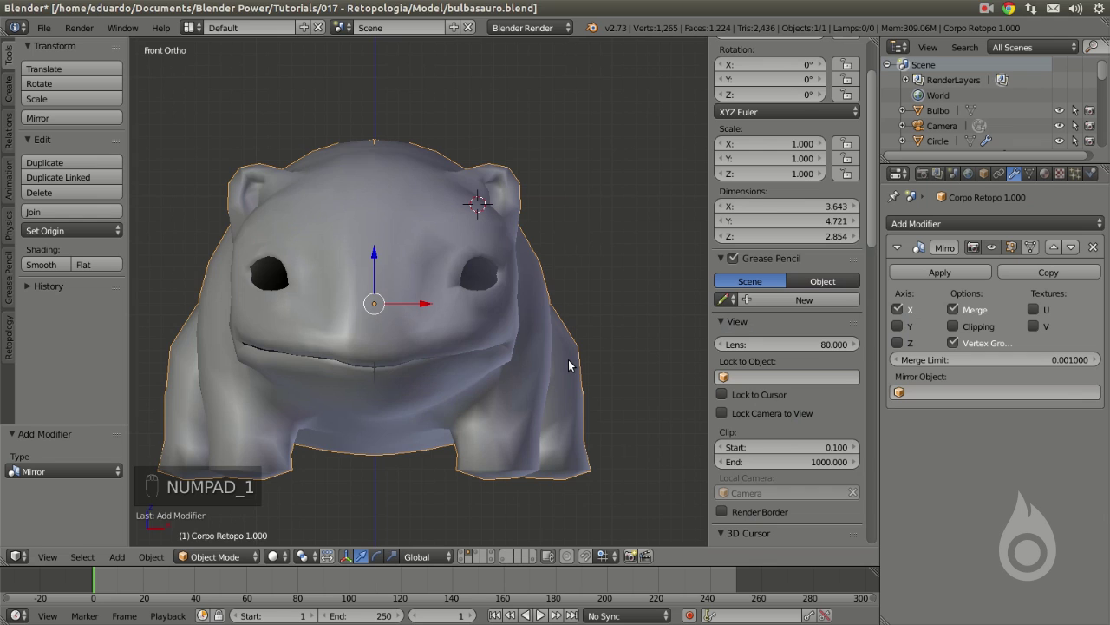
scroll(573, 382, up, 4)
shift+middle_drag(583, 414, 503, 362)
key(Tab)
scroll(468, 313, up, 6)
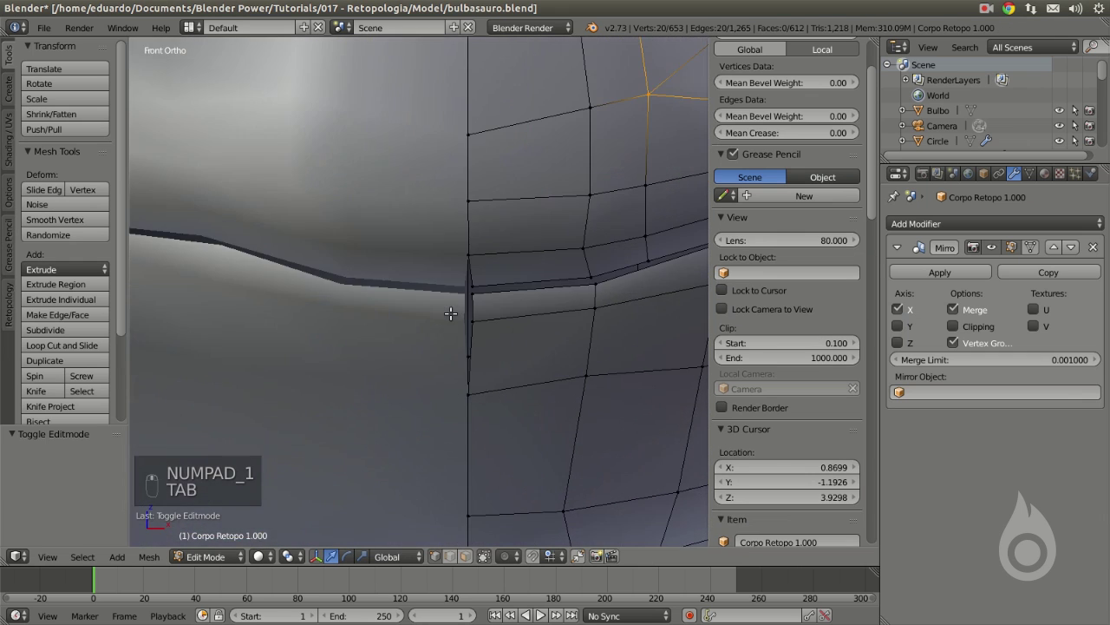
key(z)
key(b)
drag(449, 206, 501, 406)
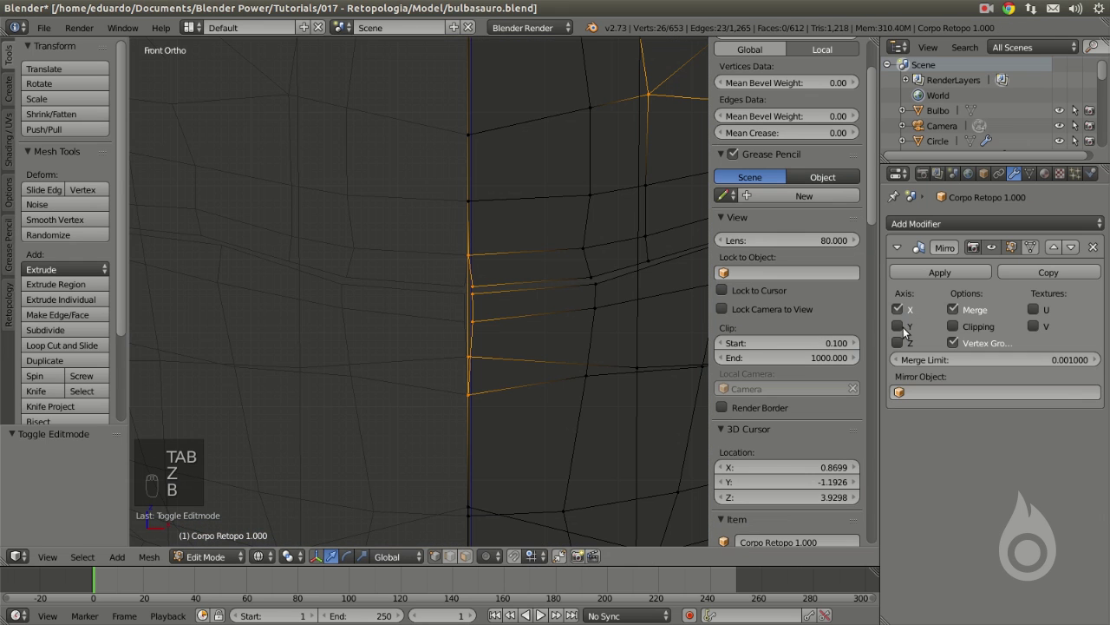
click(953, 326)
scroll(528, 292, down, 3)
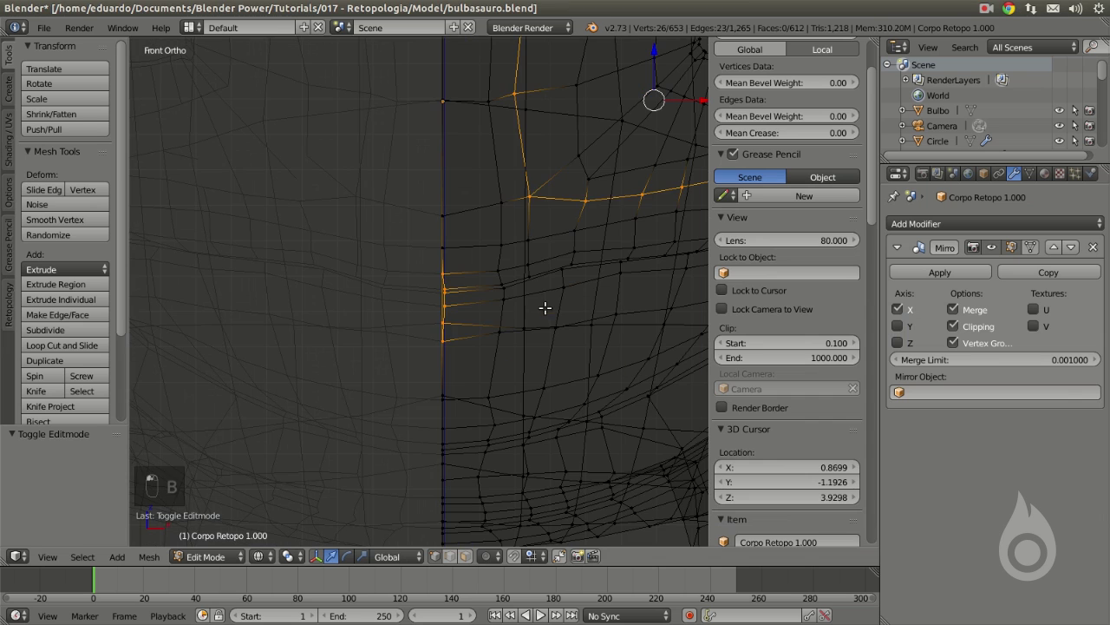
- Select the mouth vertices along the centre seam and move them along X onto the mirror plane
key(a)
scroll(486, 287, up, 3)
key(b)
drag(407, 260, 486, 416)
key(g)
key(x)
click(509, 324)
key(Tab)
key(z)
middle_drag(550, 347, 498, 397)
scroll(575, 322, down, 3)
scroll(564, 396, up, 8)
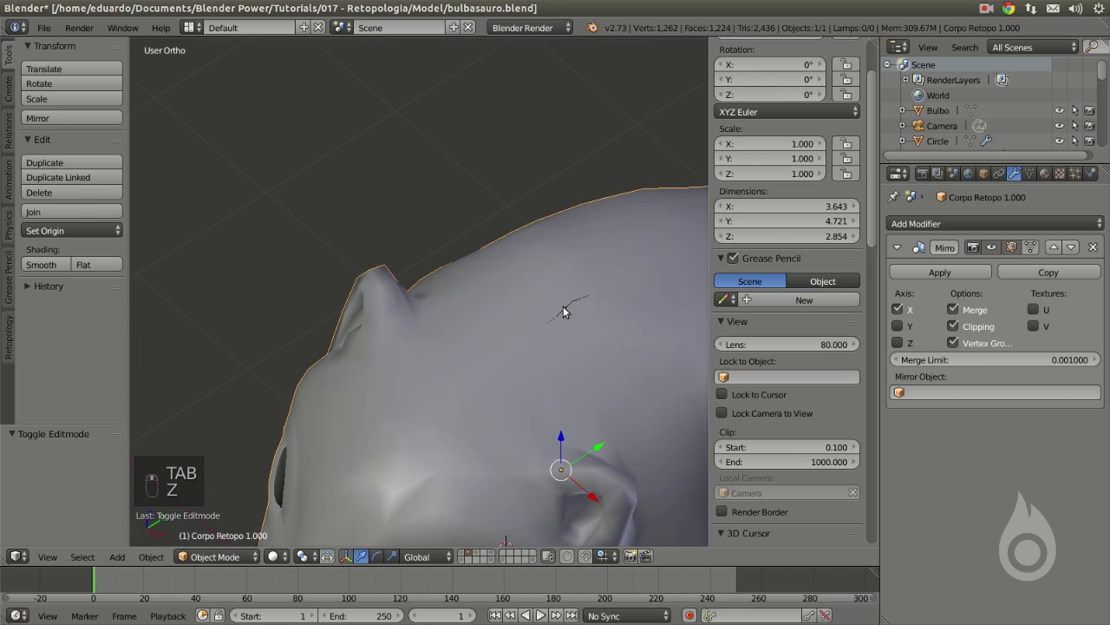
- Select all vertices along the body's centre line in front wireframe view and move them along X onto the mirror plane
key(Tab)
key(KP_1)
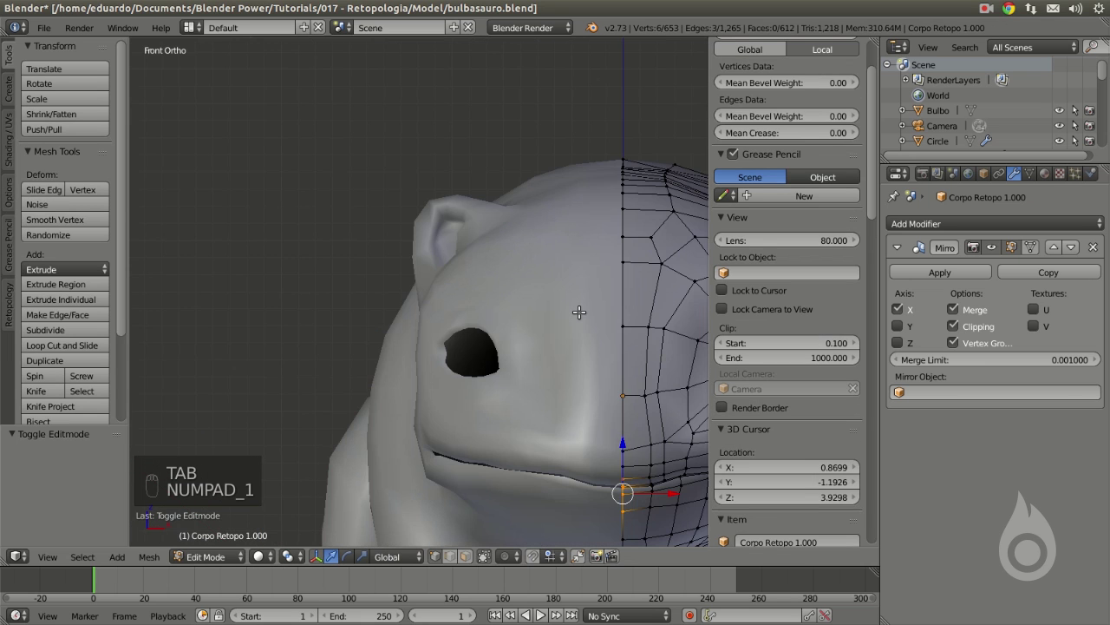
key(z)
scroll(586, 310, down, 3)
key(a)
key(b)
drag(461, 95, 527, 510)
key(g)
key(x)
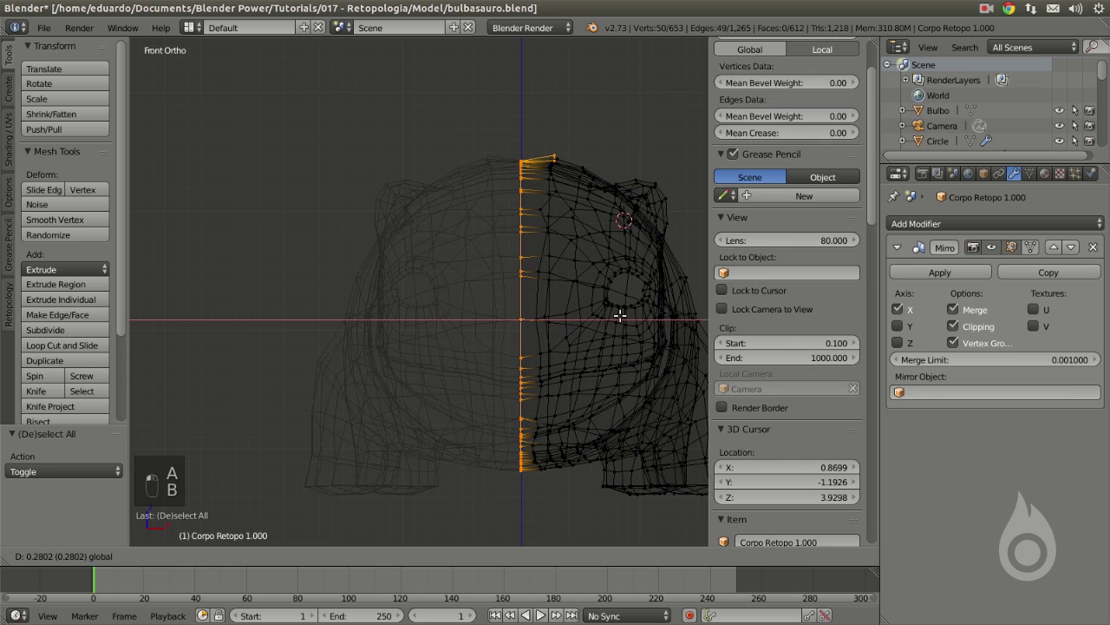
click(566, 316)
- Select the stray seam vertices on the forehead and move them along X onto the mirror plane
scroll(422, 297, up, 3)
shift+middle_drag(422, 298, 389, 315)
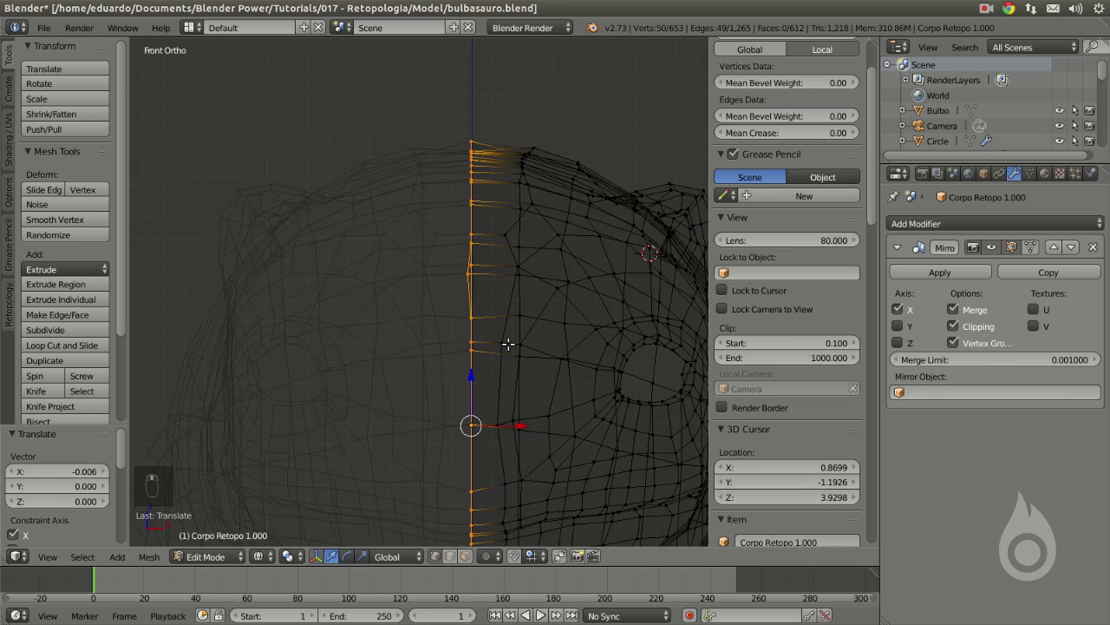
key(a)
key(b)
drag(439, 248, 478, 310)
drag(518, 269, 512, 265)
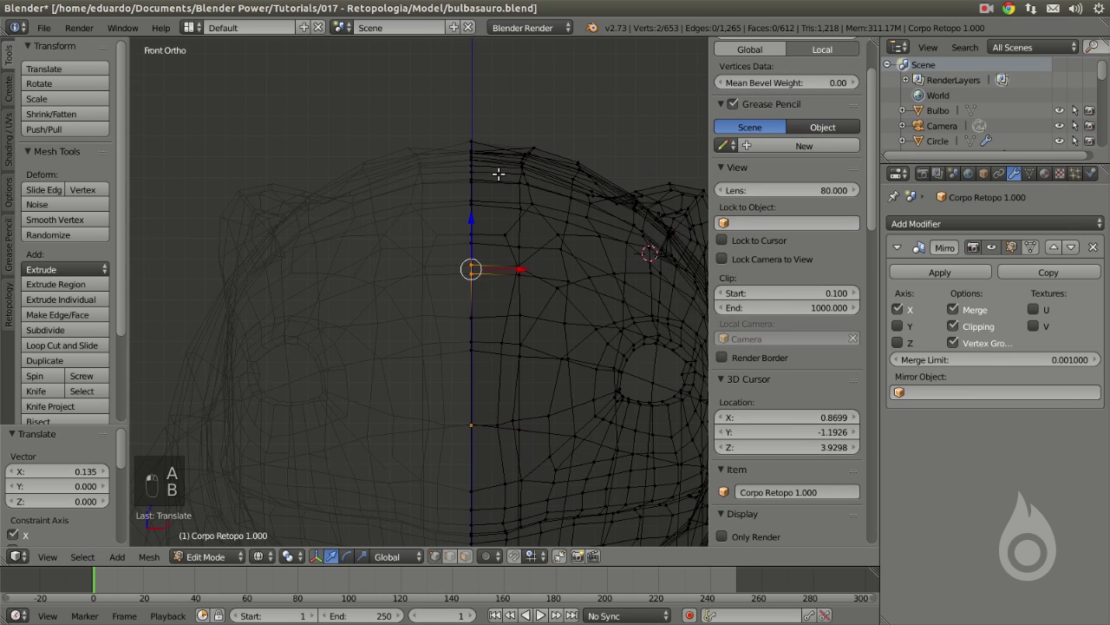
- Select the uppermost centre-seam vertices of the body and move them along X until they meet the mirror plane
key(b)
drag(452, 106, 496, 173)
key(a)
key(b)
drag(434, 112, 517, 159)
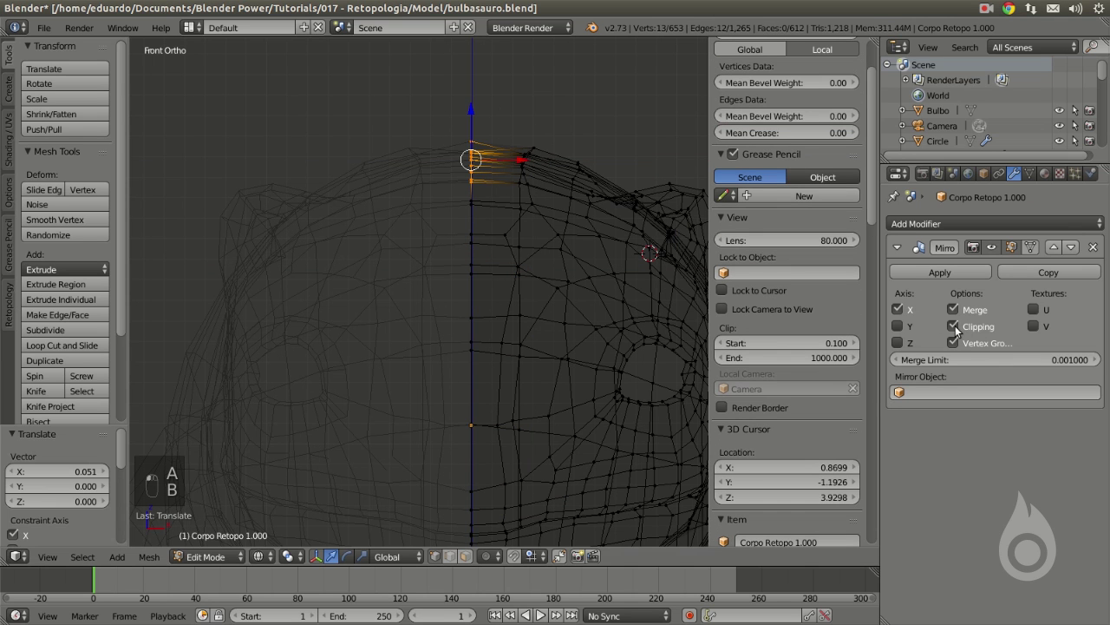
mouse_move(531, 160)
mouse_down()
mouse_move(635, 155)
mouse_move(496, 169)
mouse_move(542, 152)
mouse_up()
scroll(494, 266, down, 2)
scroll(502, 383, up, 1)
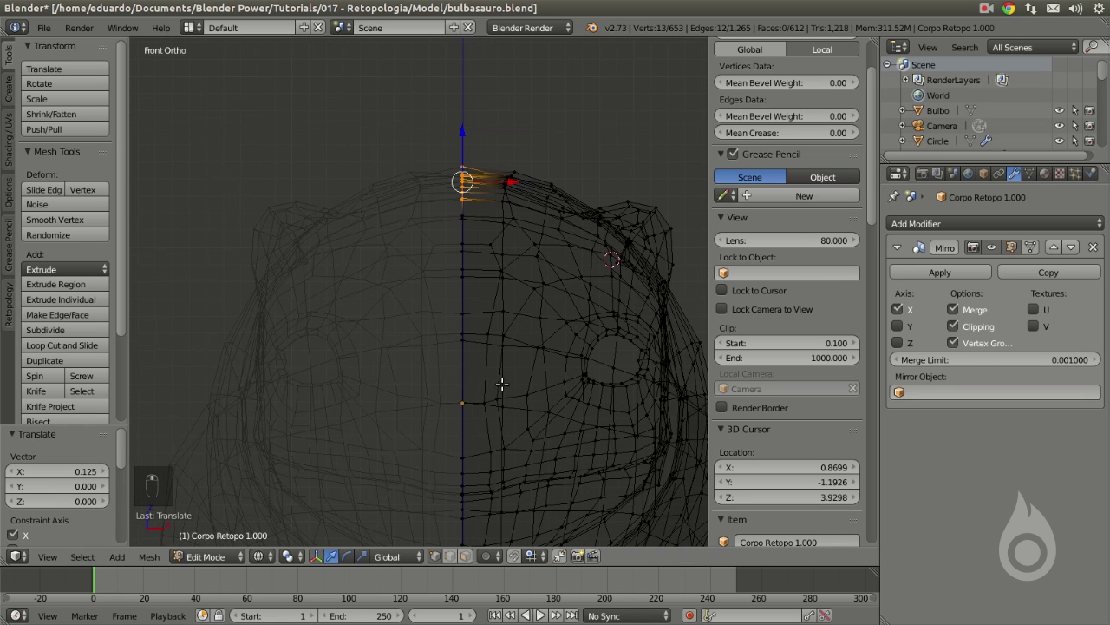
scroll(456, 299, down, 2)
key(a)
- Return to Object Mode with solid shading and apply the Mirror modifier on the Corpo Retopo mesh
key(Tab)
key(z)
mouse_move(528, 168)
middle_down()
mouse_move(526, 316)
mouse_move(320, 136)
mouse_move(281, 476)
mouse_move(526, 86)
mouse_move(521, 172)
middle_up()
scroll(510, 181, up, 3)
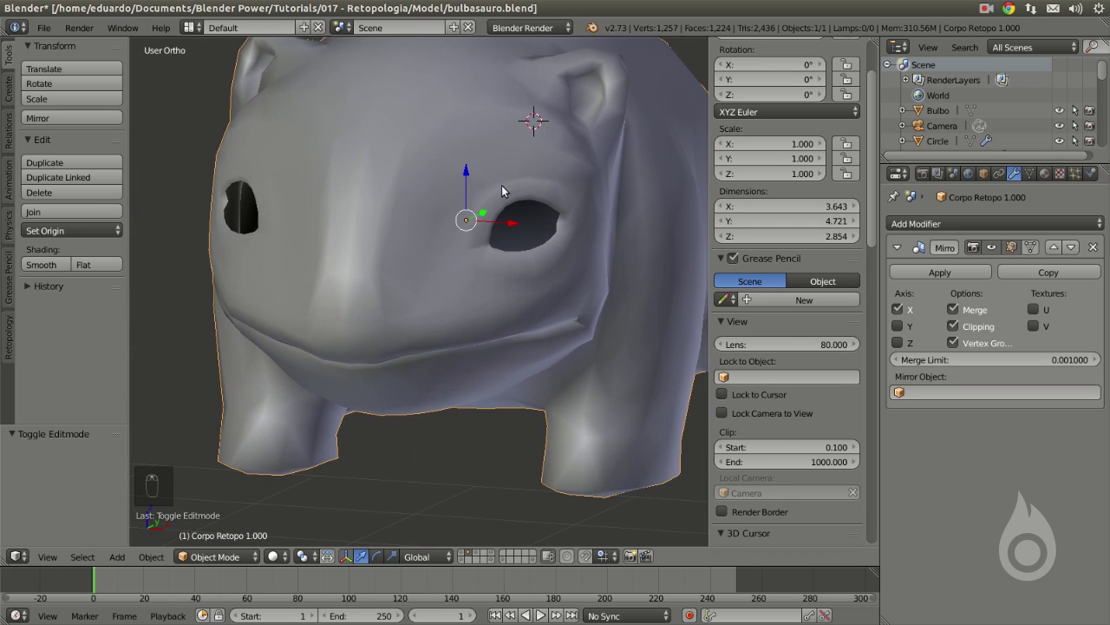
click(954, 273)
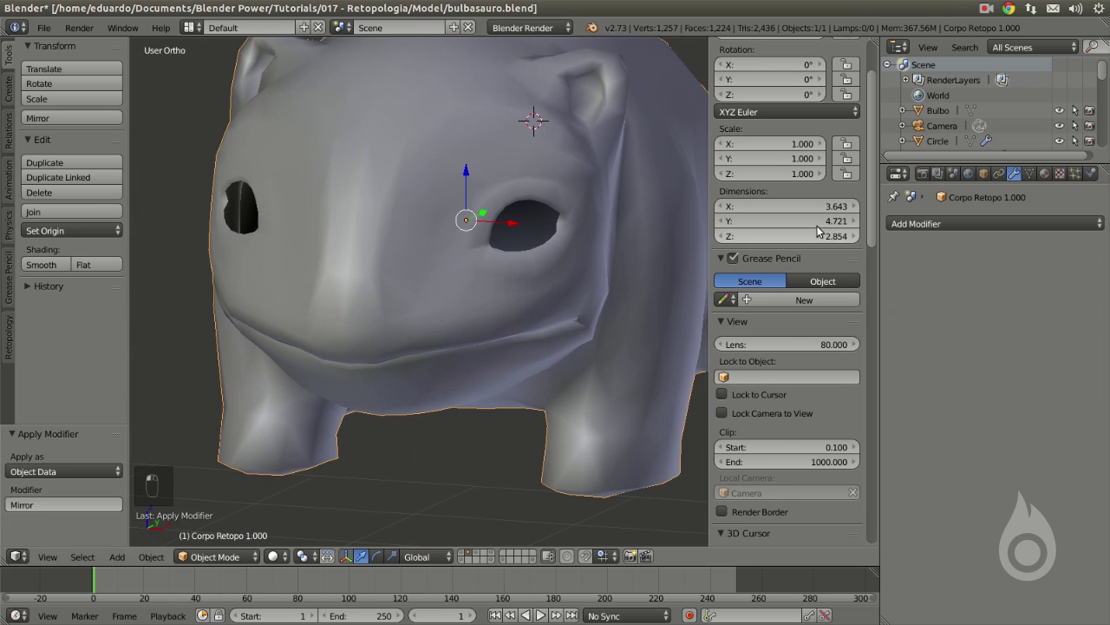
scroll(514, 214, down, 4)
middle_drag(515, 214, 561, 266)
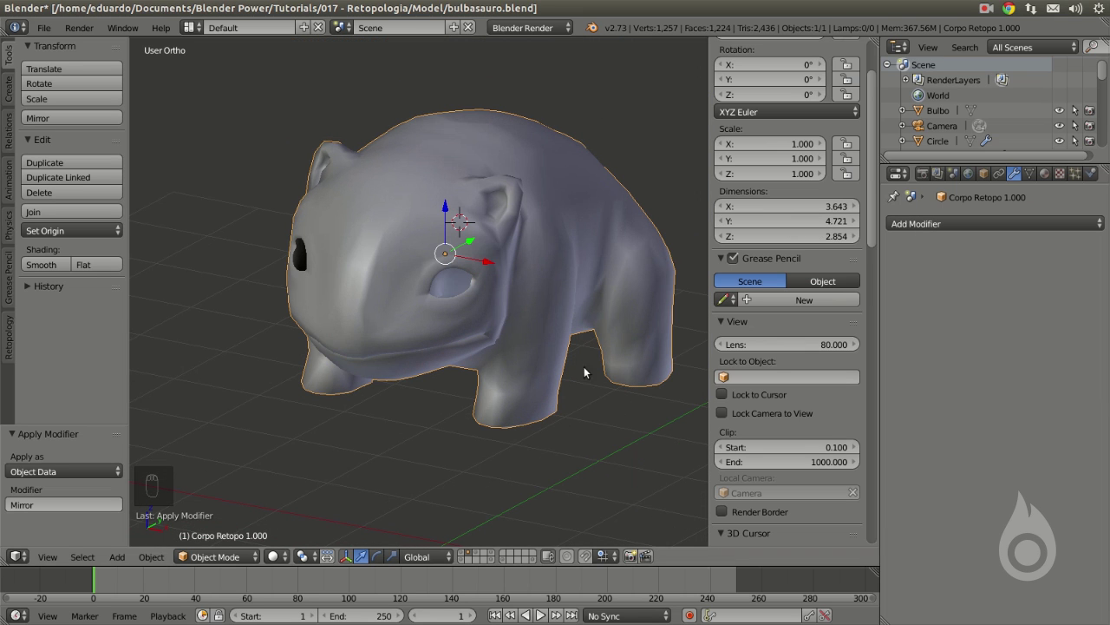
- Compare the mesh with the sculpt on the first layer and add a Shrinkwrap modifier targeting Corpo
click(462, 554)
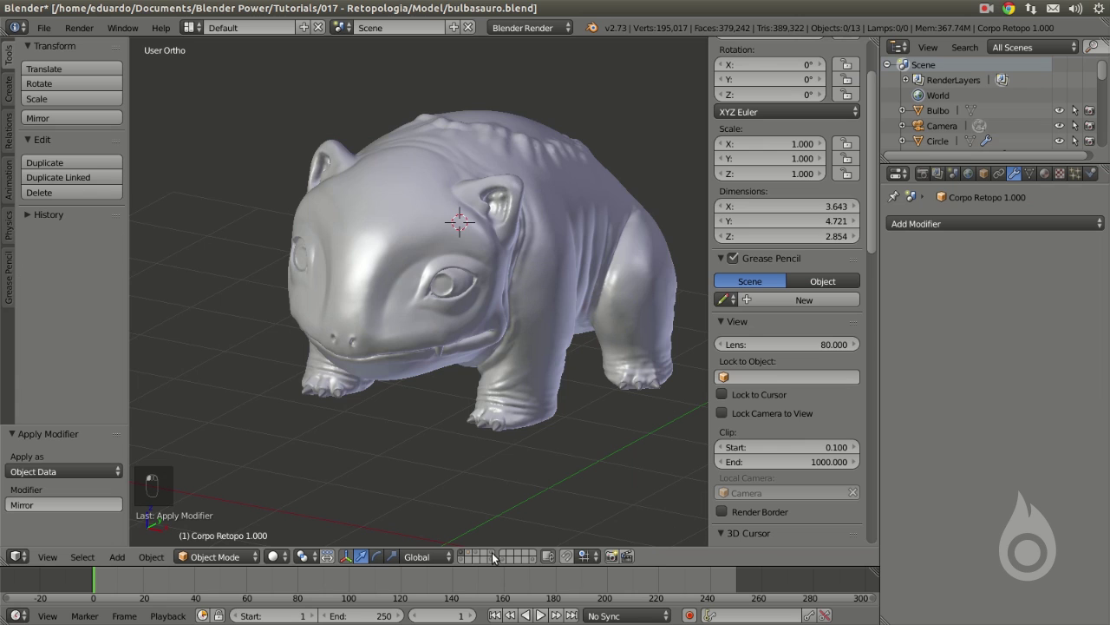
click(473, 556)
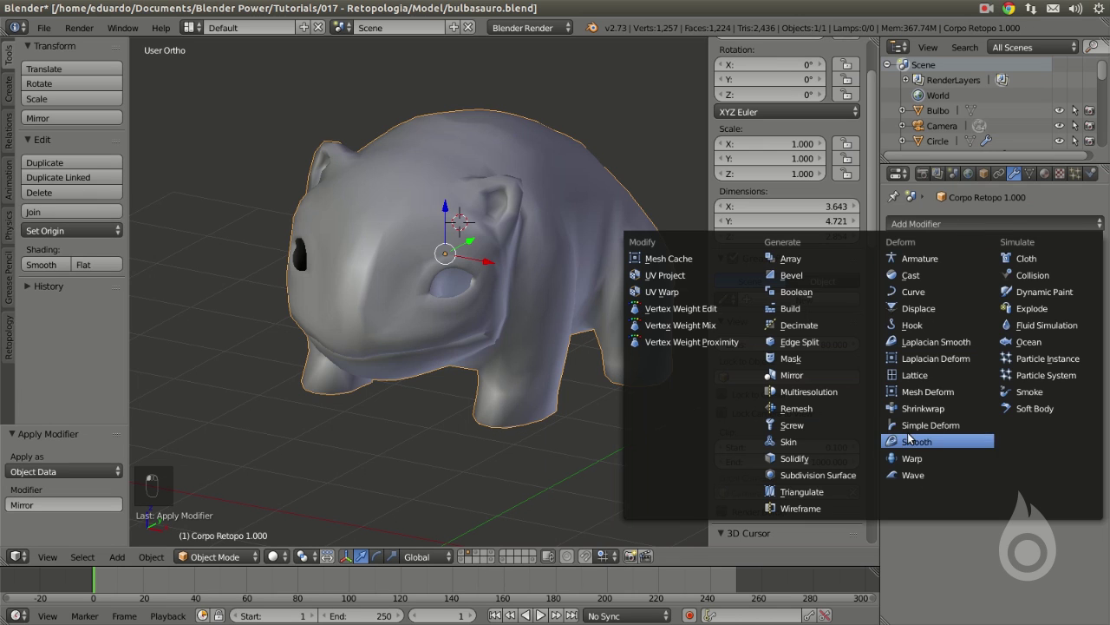
click(927, 407)
click(931, 305)
text(cacor)
click(903, 331)
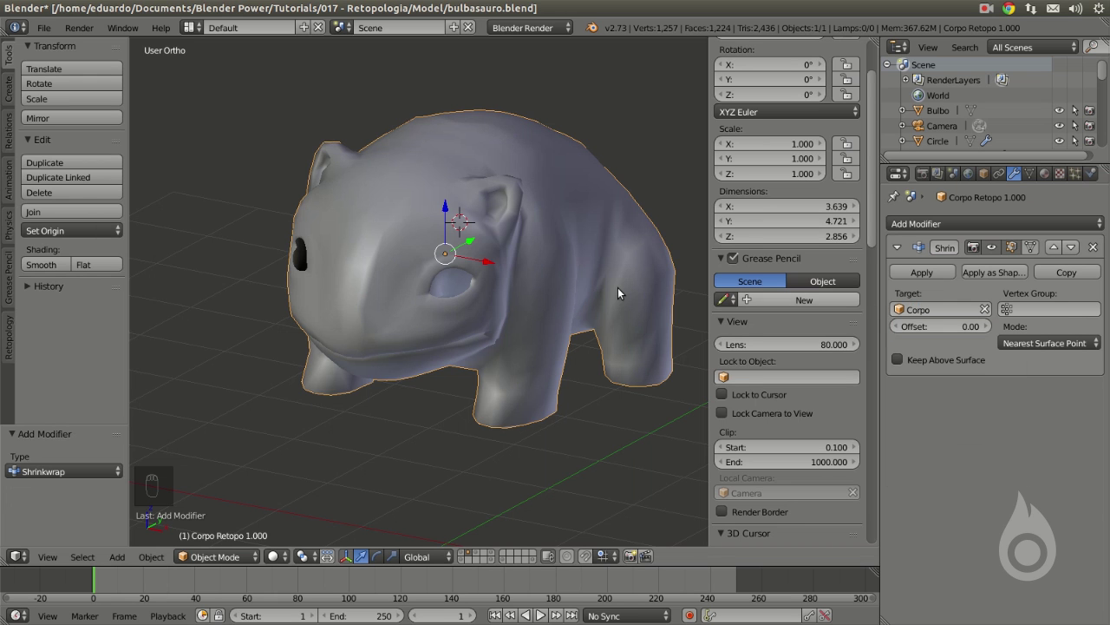
- Add a Multiresolution modifier below the Shrinkwrap on the Corpo Retopo mesh and subdivide it once
key(Tab)
key(Tab)
middle_drag(540, 262, 487, 267)
click(462, 552)
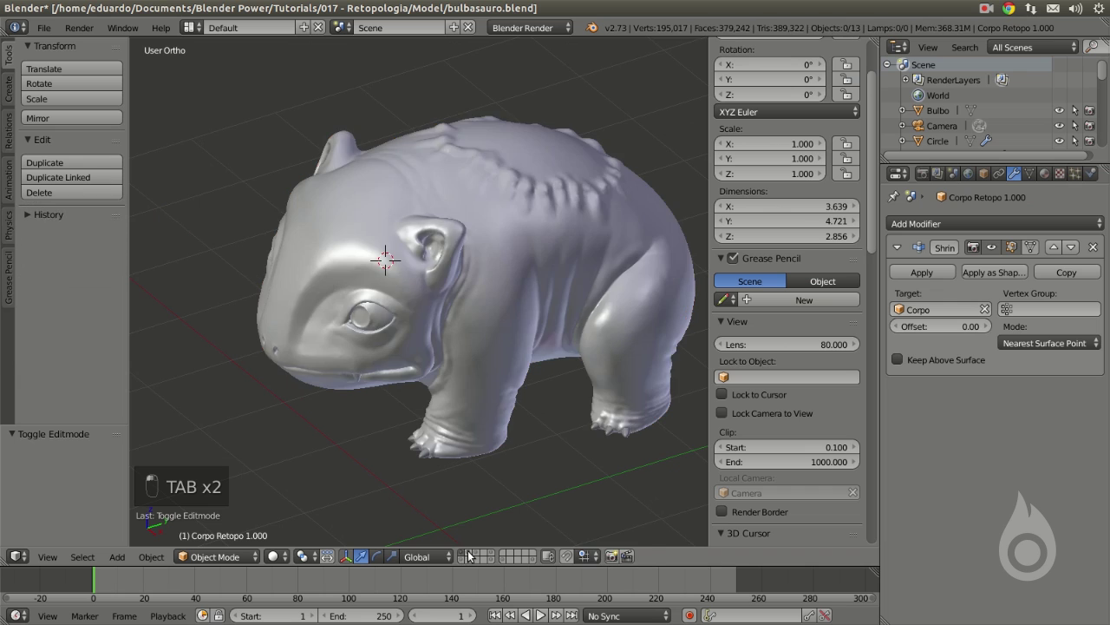
click(468, 553)
click(948, 226)
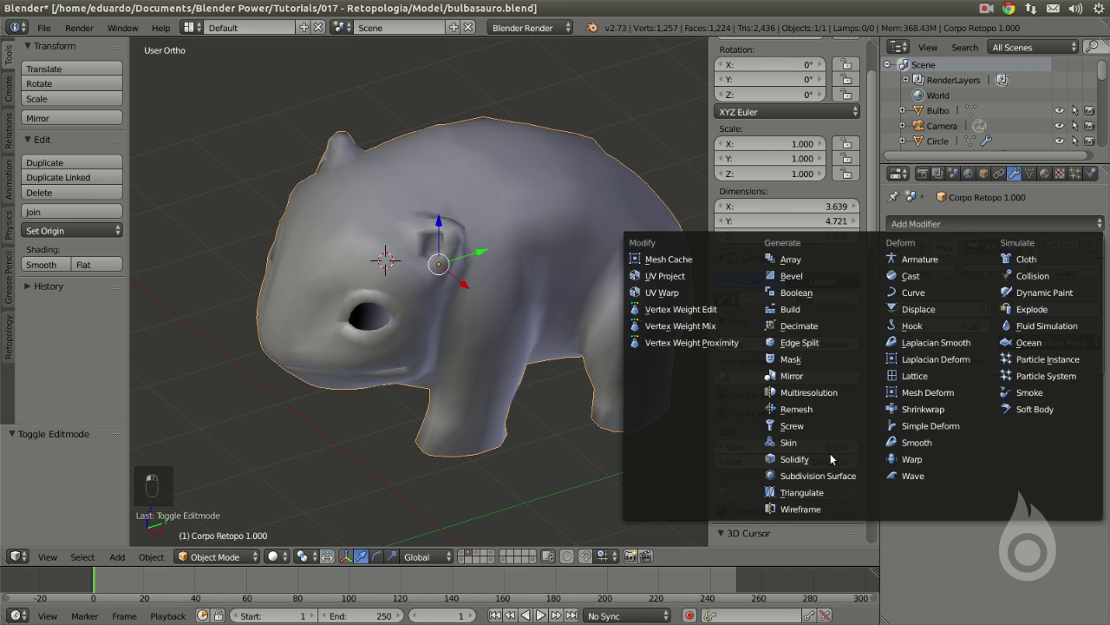
click(825, 392)
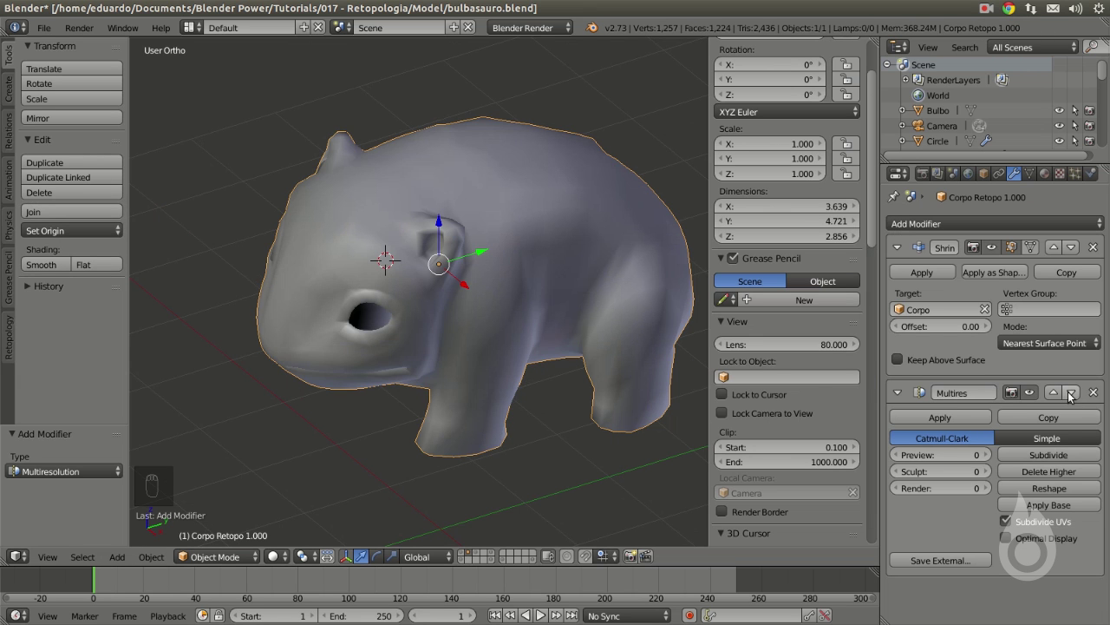
click(1047, 455)
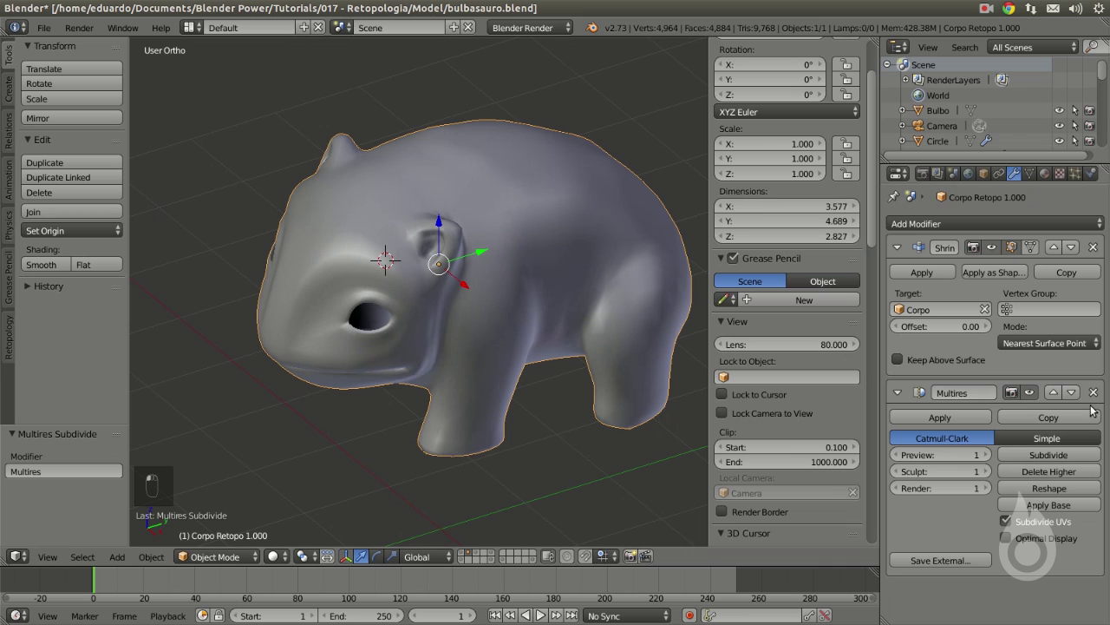
- Place the Multires modifier above the Shrinkwrap and subdivide it up to level 3
click(1052, 392)
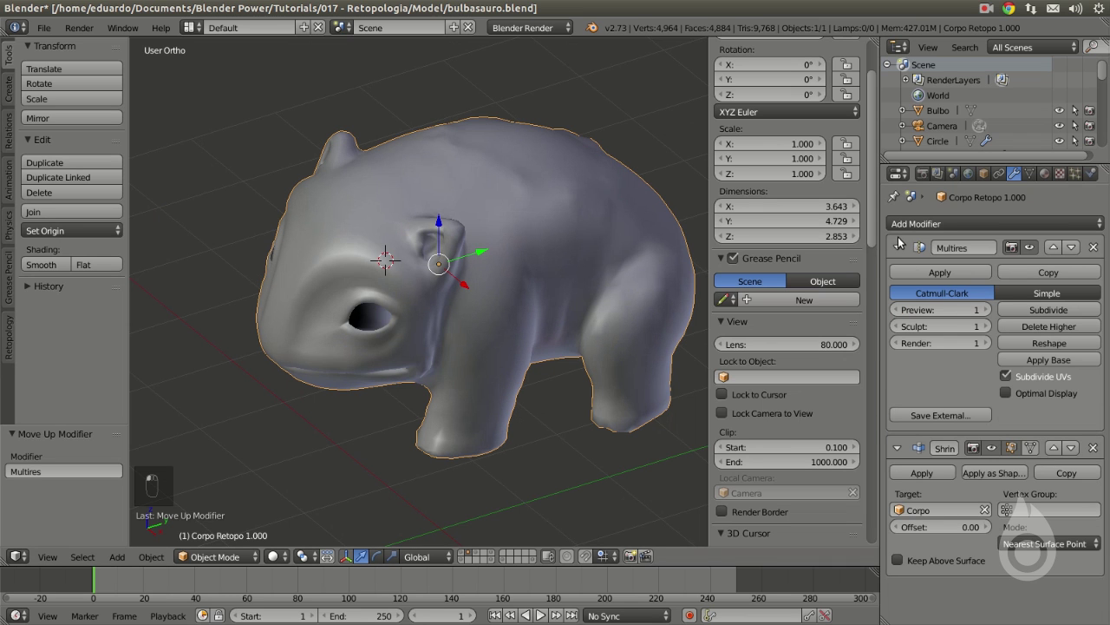
click(1041, 312)
click(1045, 314)
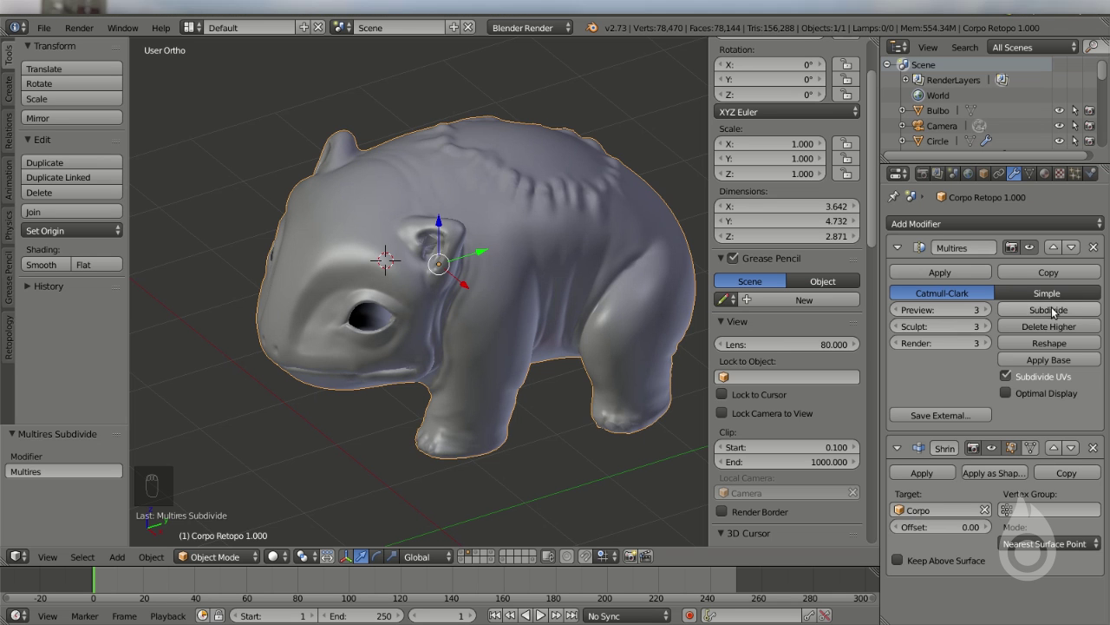
- Apply the Shrinkwrap modifier and check the low-poly base mesh in Edit Mode
middle_drag(672, 311, 545, 296)
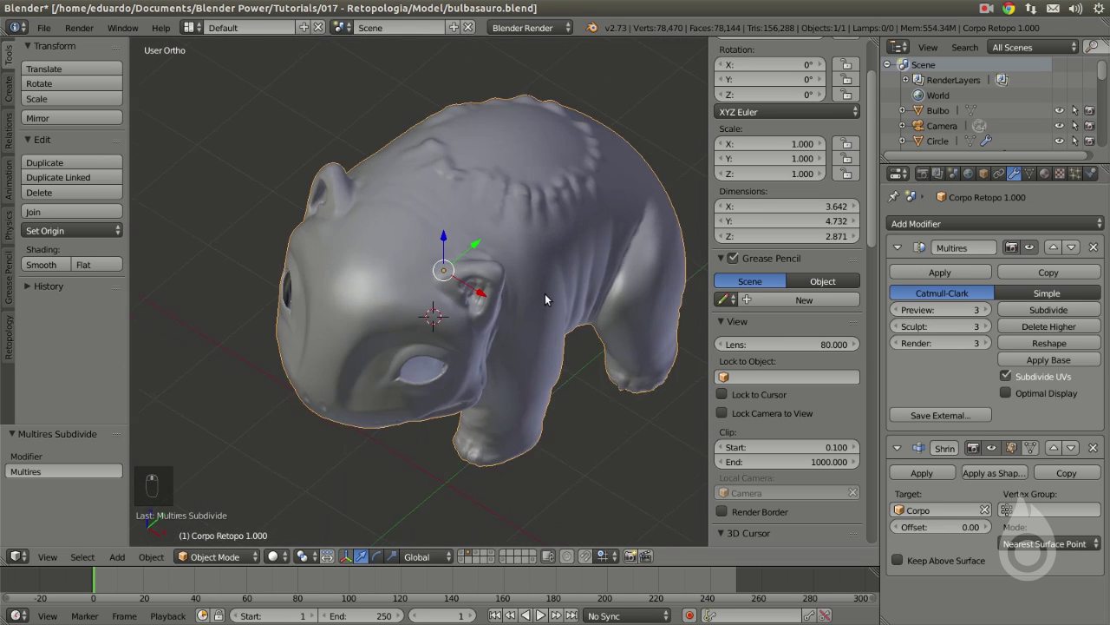
middle_drag(635, 286, 720, 321)
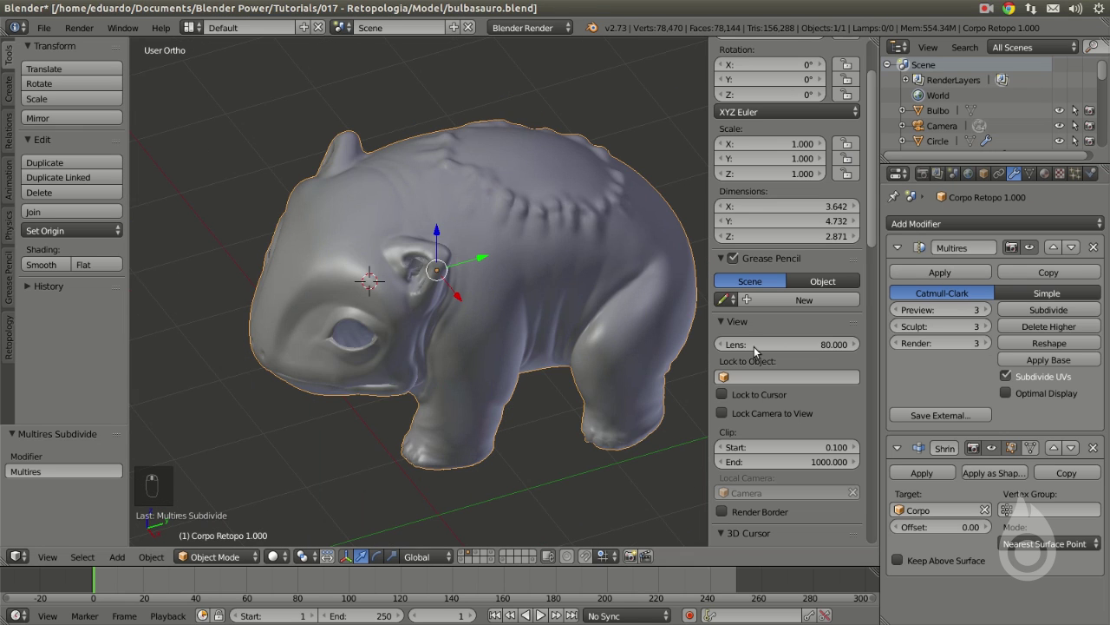
middle_drag(600, 307, 633, 299)
click(921, 474)
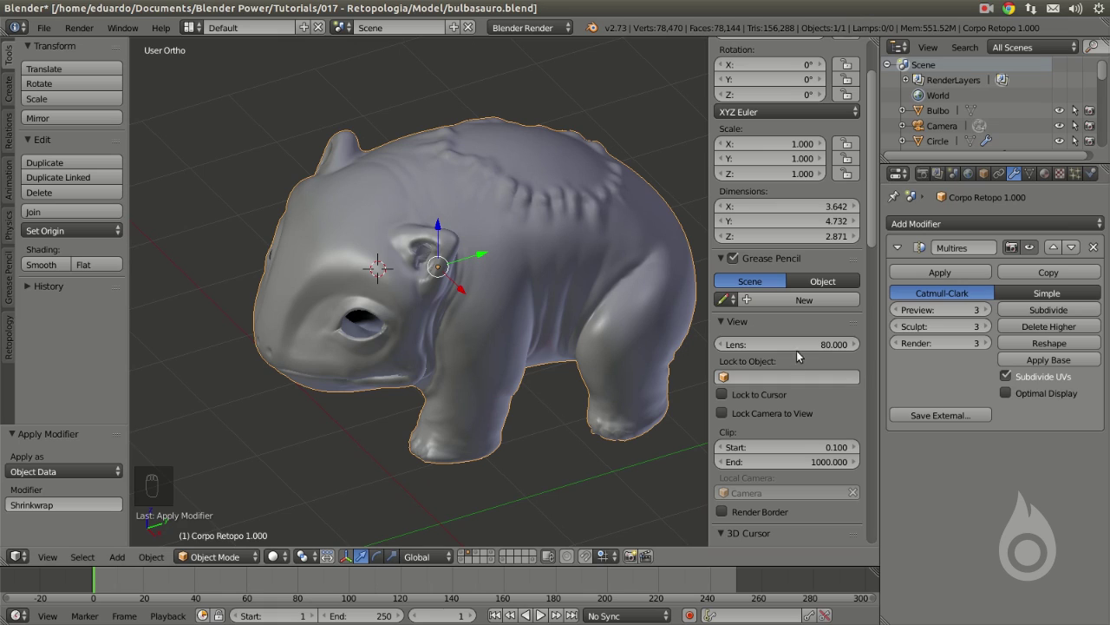
key(Tab)
scroll(458, 321, up, 4)
mouse_move(458, 321)
middle_down()
mouse_move(503, 303)
mouse_move(455, 309)
middle_up()
key(Tab)
scroll(511, 283, down, 4)
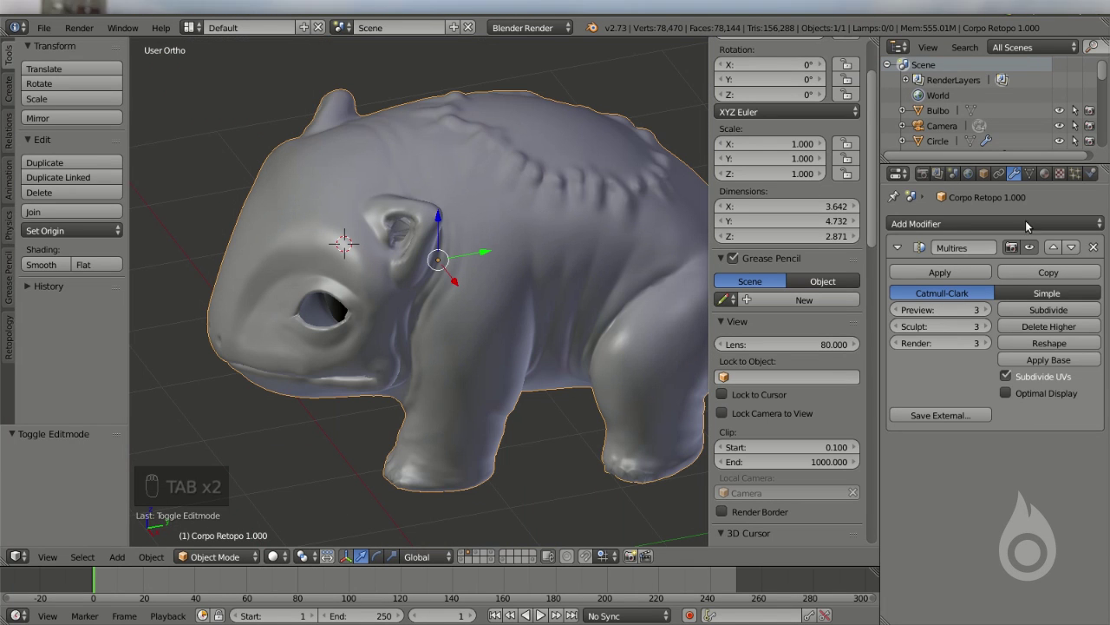
- Examine the detail transferred to the body by switching the Multires viewport display off and on and viewing the mesh all around
click(1029, 248)
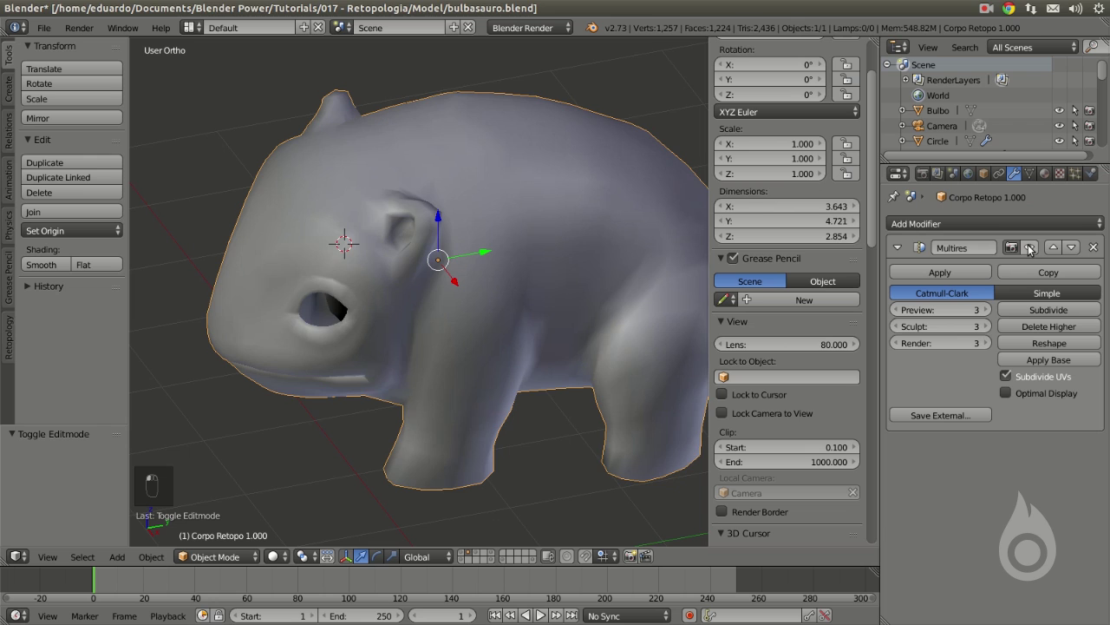
click(1030, 248)
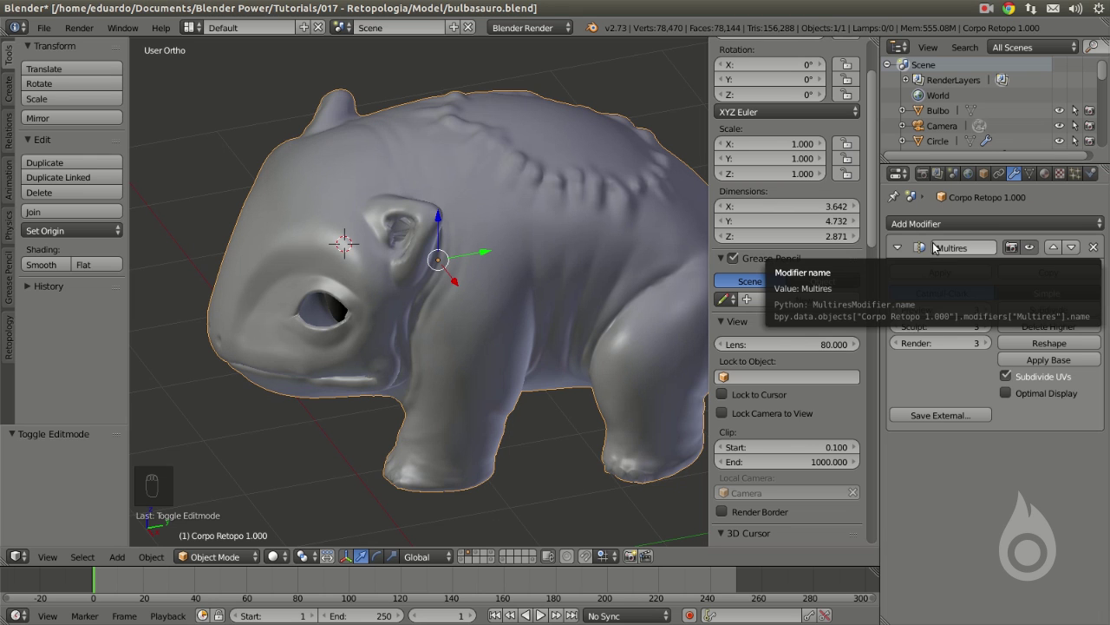
scroll(541, 314, down, 2)
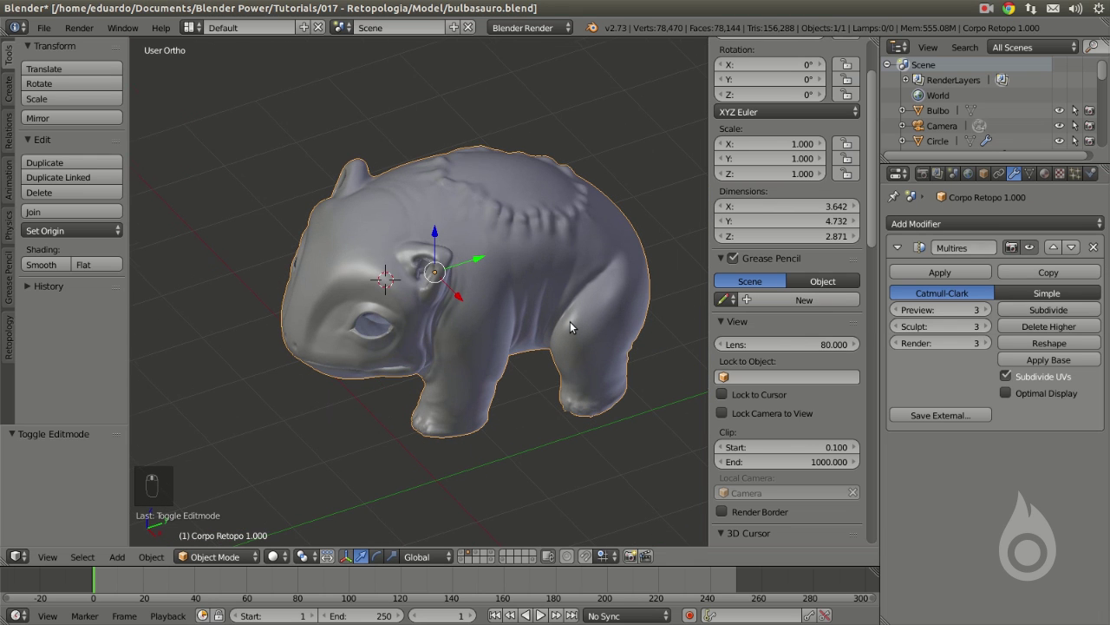
scroll(551, 282, up, 1)
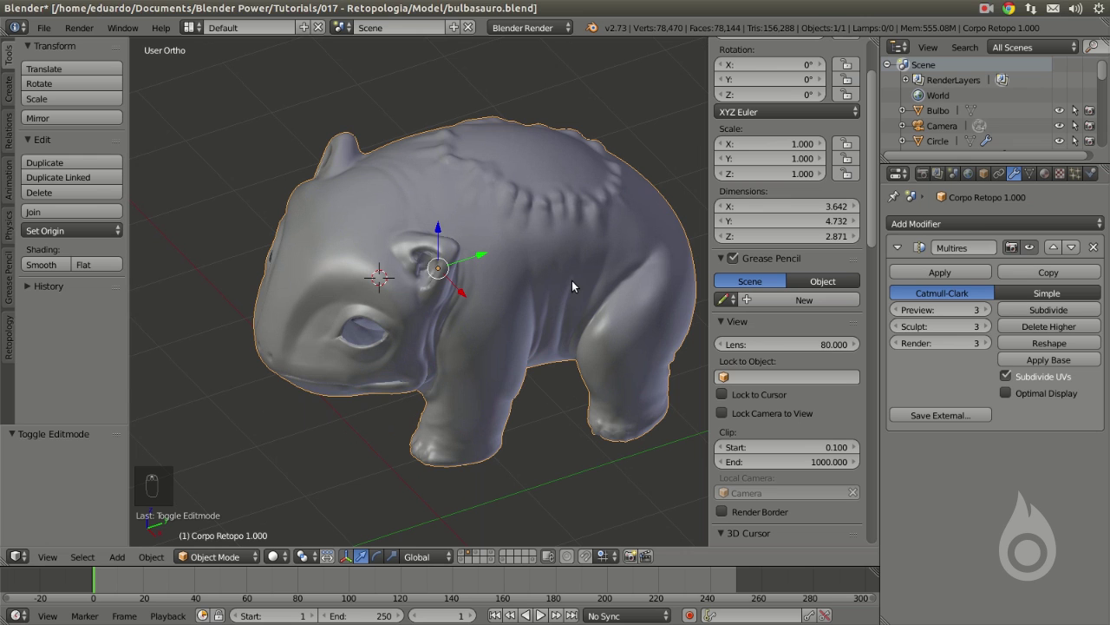
scroll(570, 281, up, 1)
scroll(495, 285, down, 1)
scroll(495, 292, up, 2)
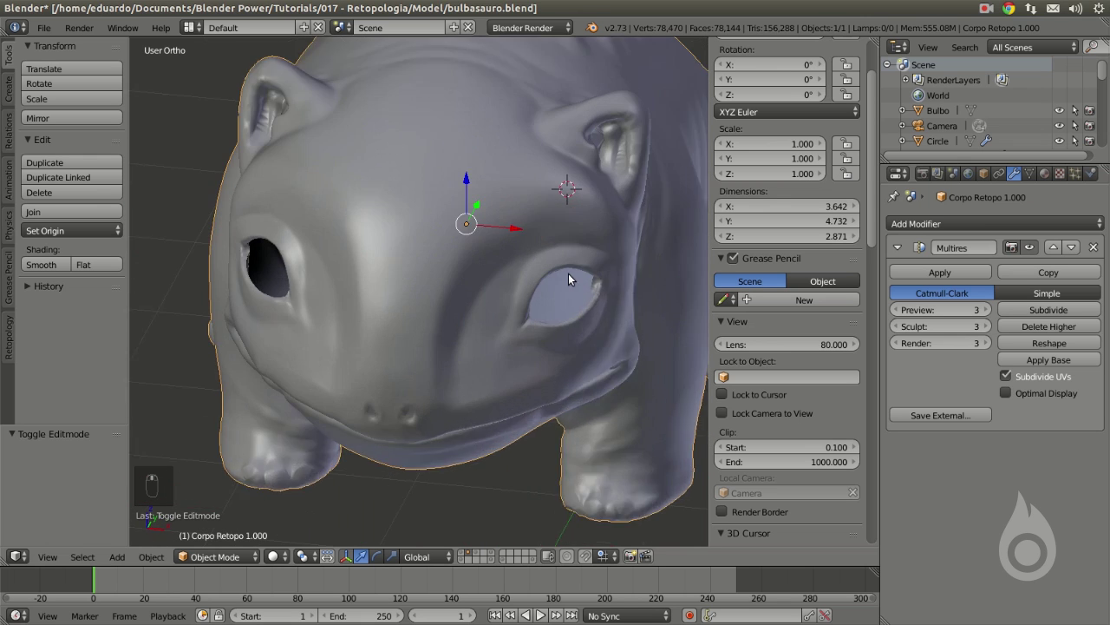
scroll(467, 289, down, 5)
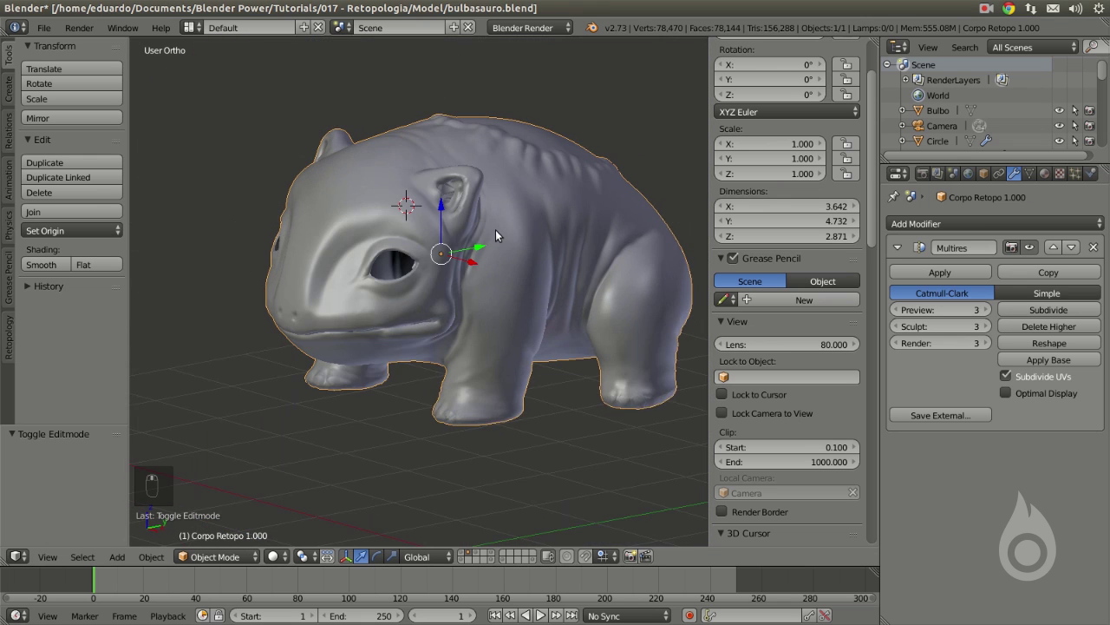
scroll(496, 230, up, 4)
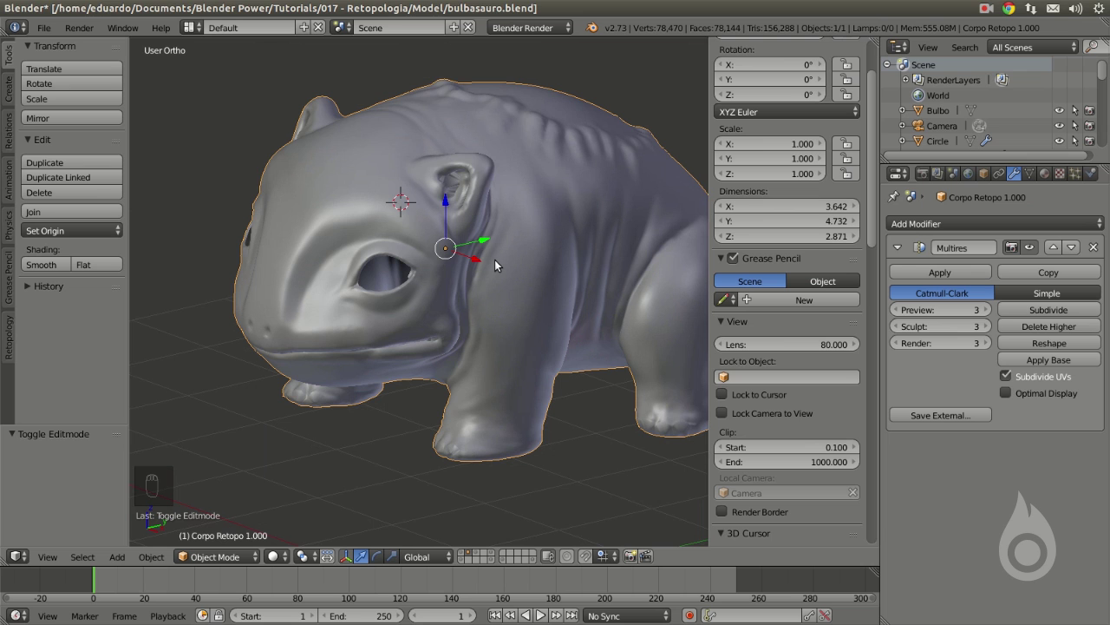
scroll(494, 265, down, 2)
middle_drag(535, 246, 512, 303)
scroll(512, 303, up, 5)
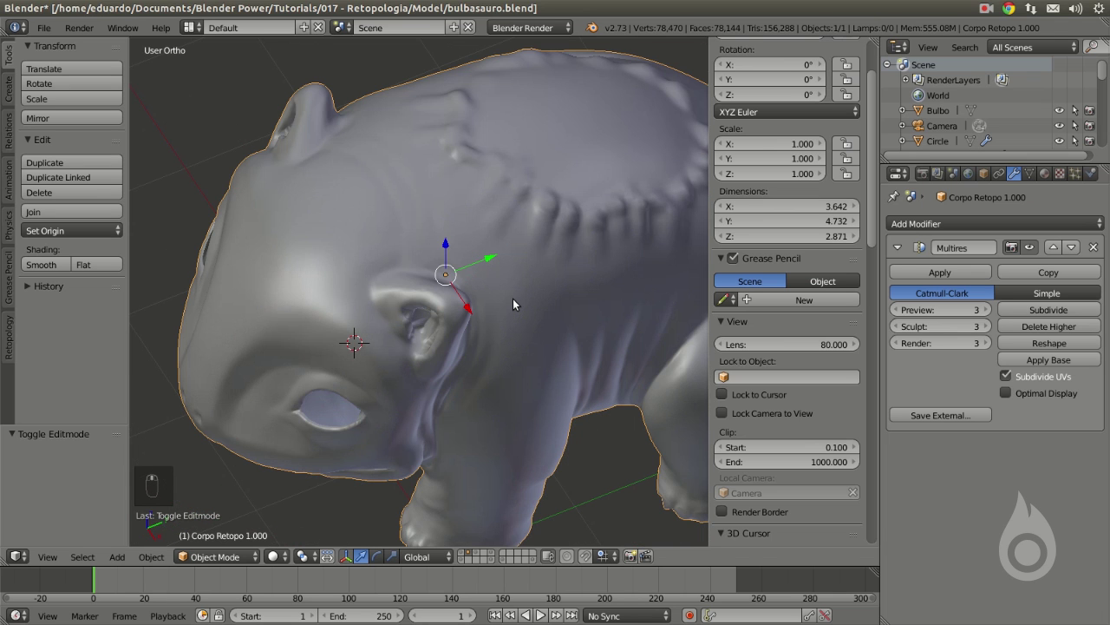
- Inspect the transferred sculpt detail inside the ear up close and across the whole body
scroll(565, 276, up, 5)
scroll(484, 230, up, 2)
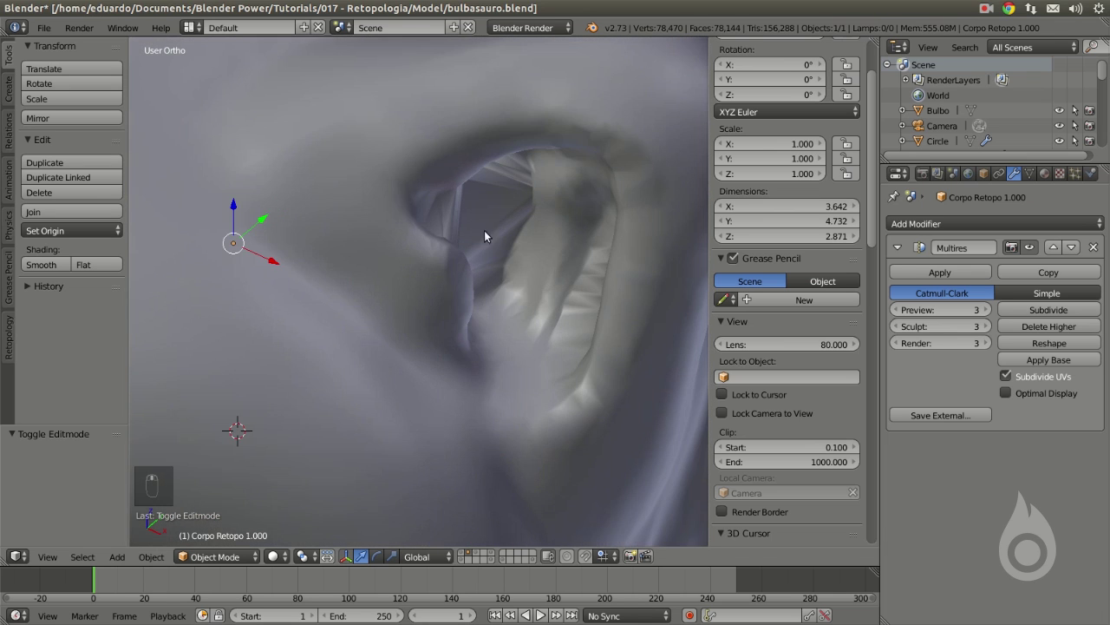
scroll(526, 211, down, 6)
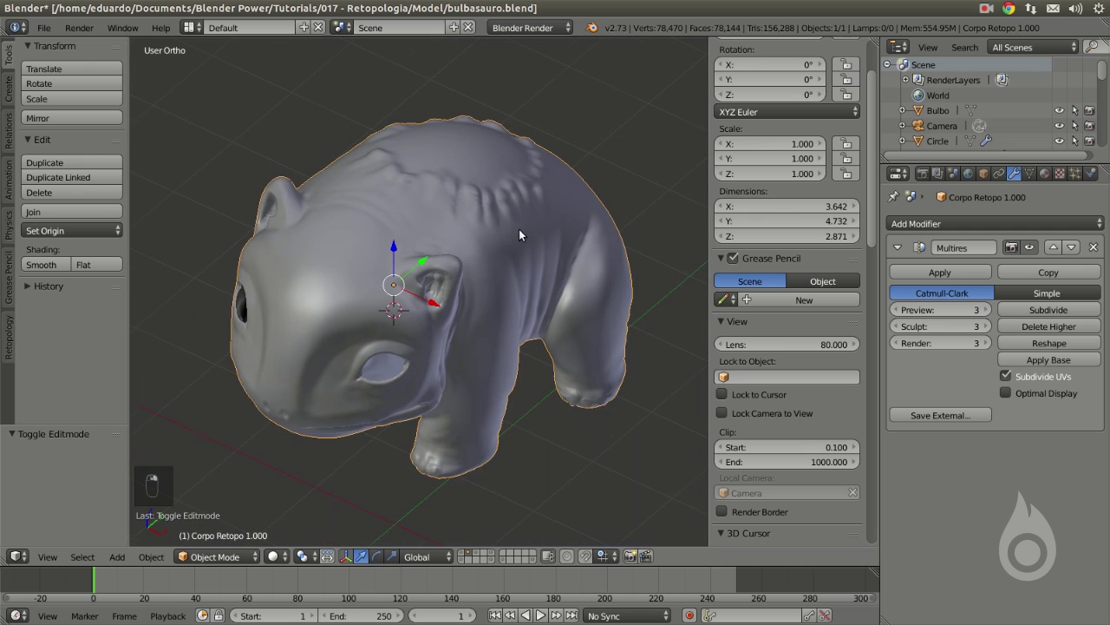
scroll(426, 316, up, 2)
- Inspect the ear and body in Sculpt Mode with the Draw brush active, and return to Object Mode
click(213, 557)
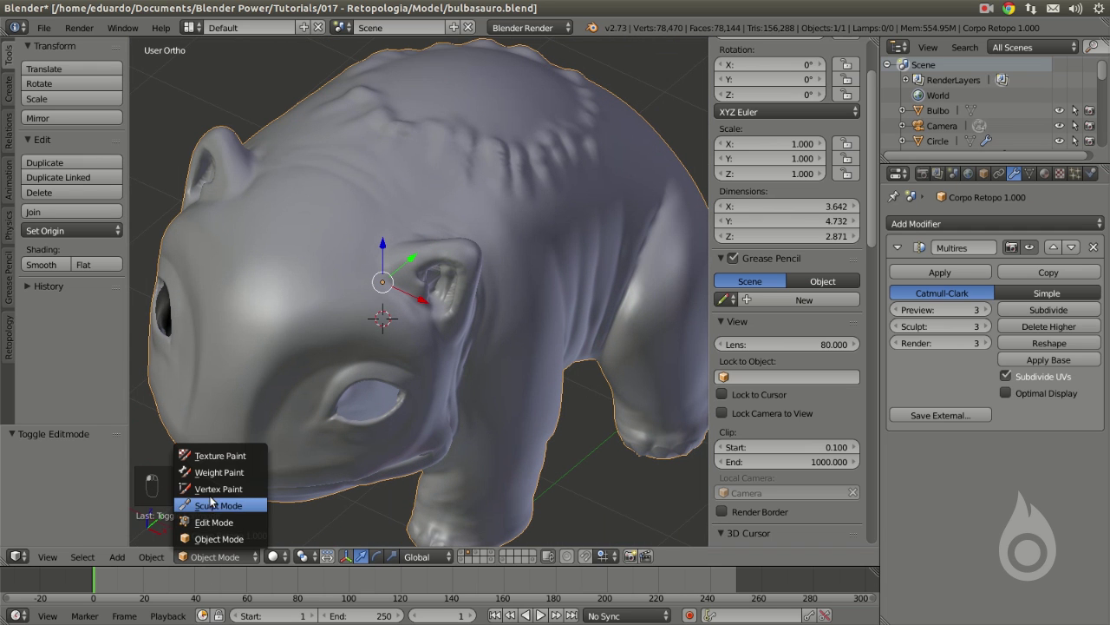
click(221, 506)
scroll(455, 320, up, 4)
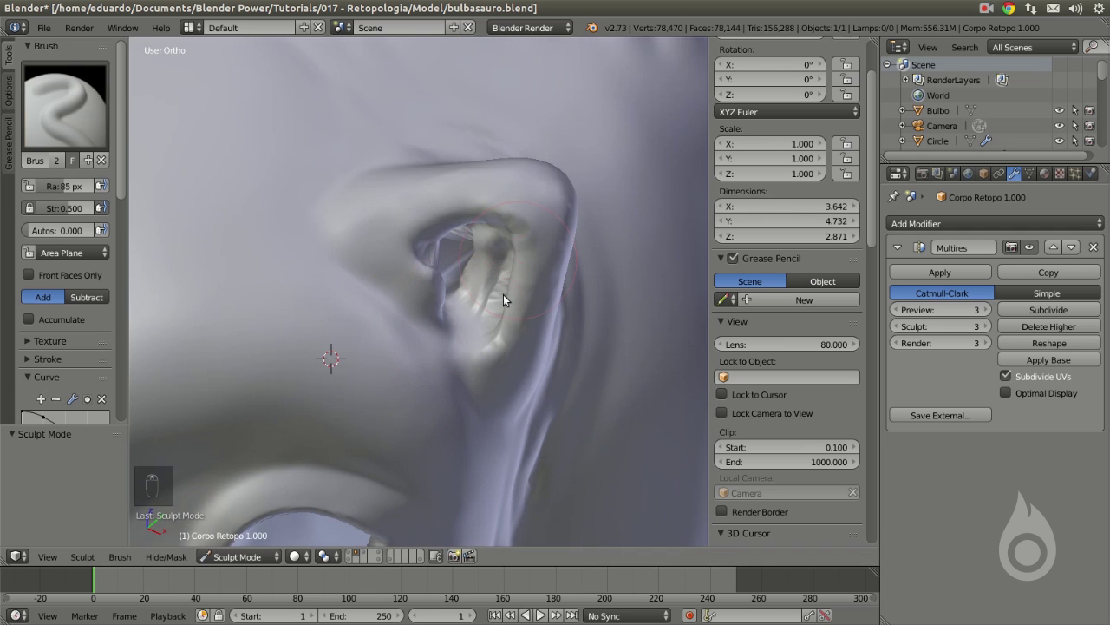
key(x)
scroll(459, 312, down, 4)
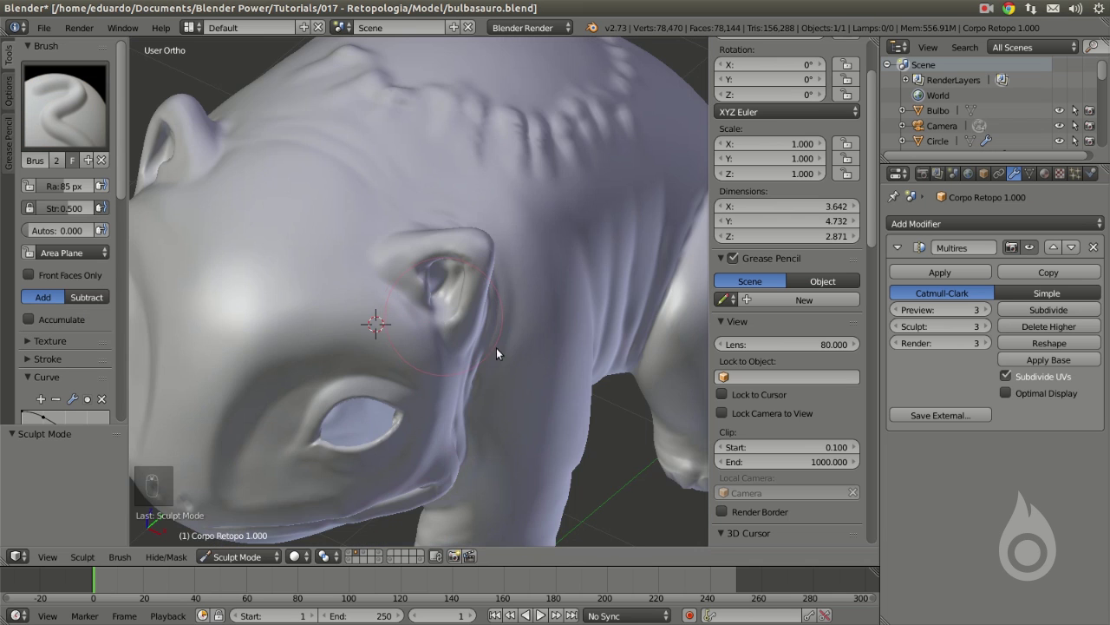
scroll(490, 338, down, 4)
middle_drag(466, 330, 412, 388)
click(256, 556)
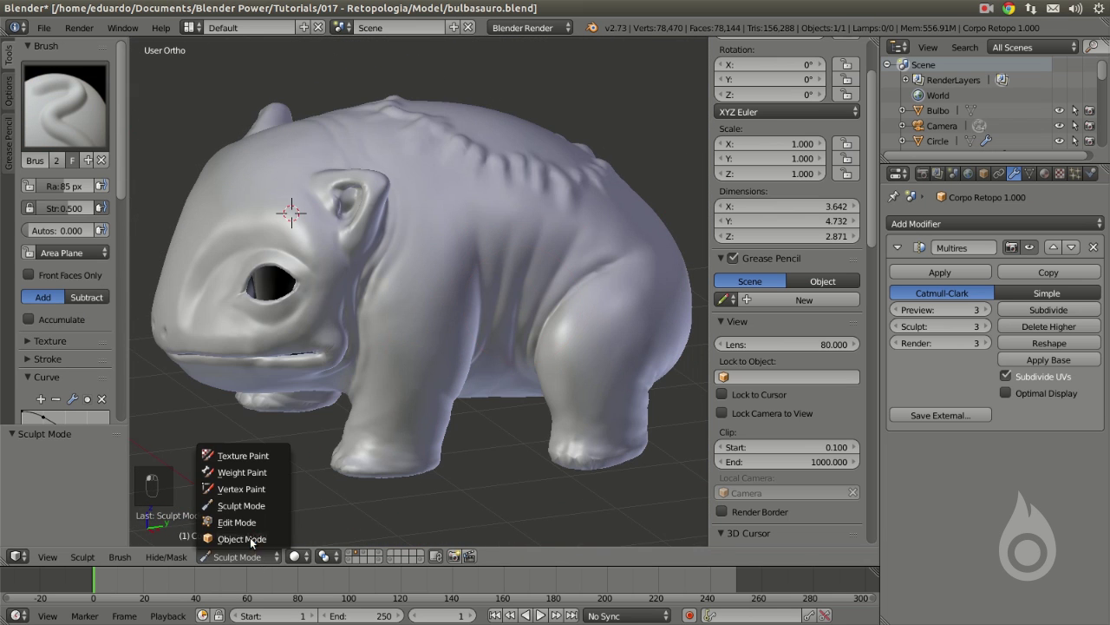
click(248, 539)
- Check the low-poly base mesh of the body in Edit Mode and return to Object Mode
key(Tab)
middle_drag(365, 337, 334, 336)
scroll(353, 305, up, 3)
scroll(353, 306, down, 3)
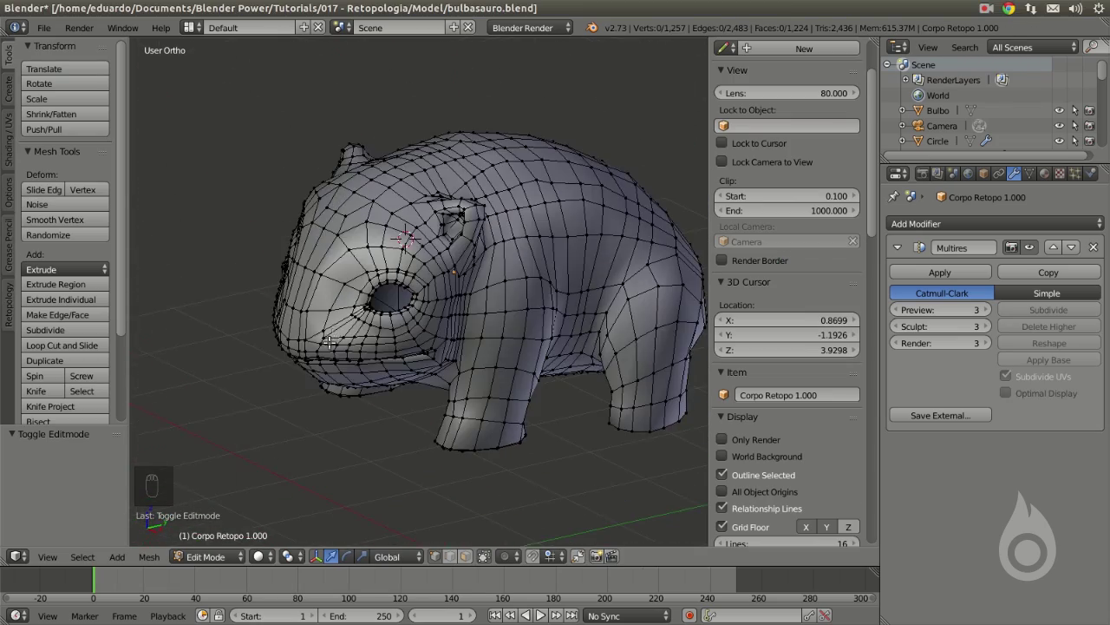
key(Tab)
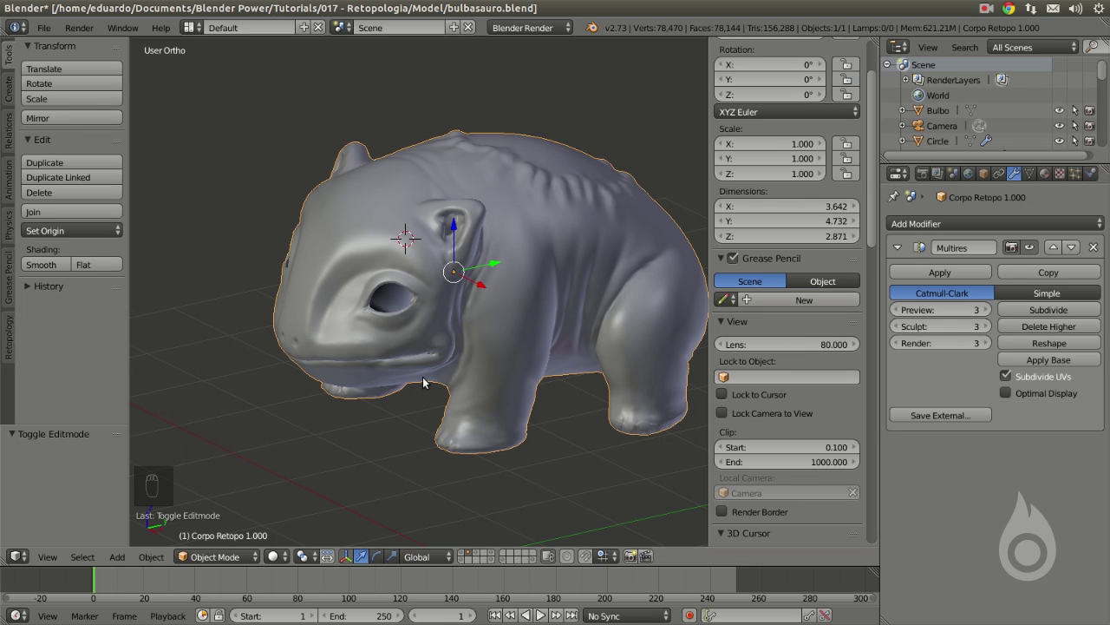
- Assign the Topologia grease pencil data to the scene and enable X Ray for its red line layer
click(722, 298)
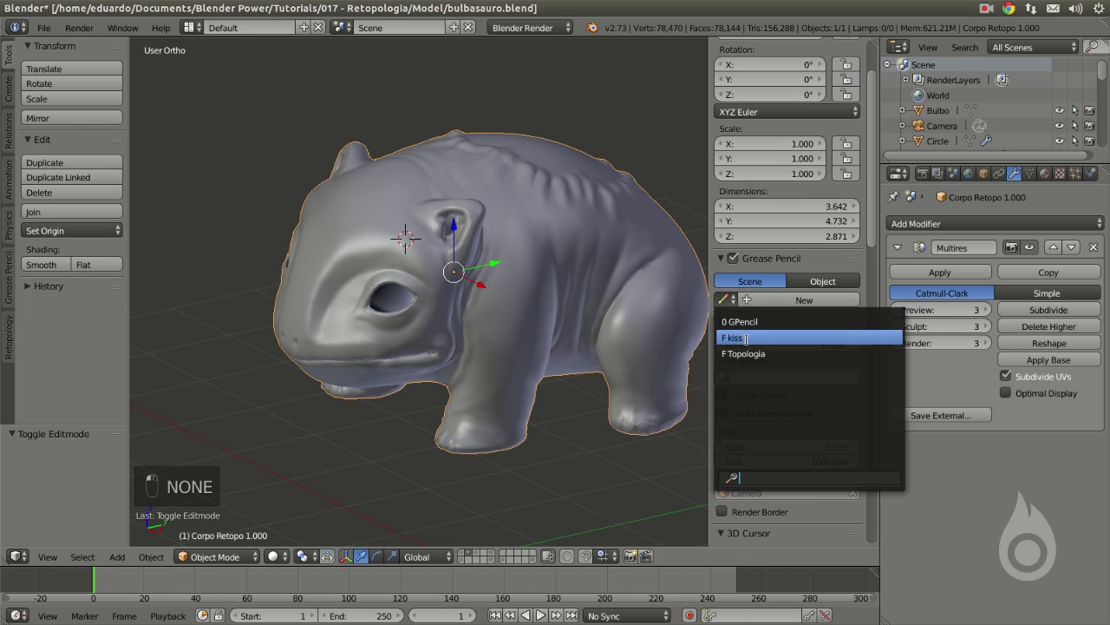
click(720, 352)
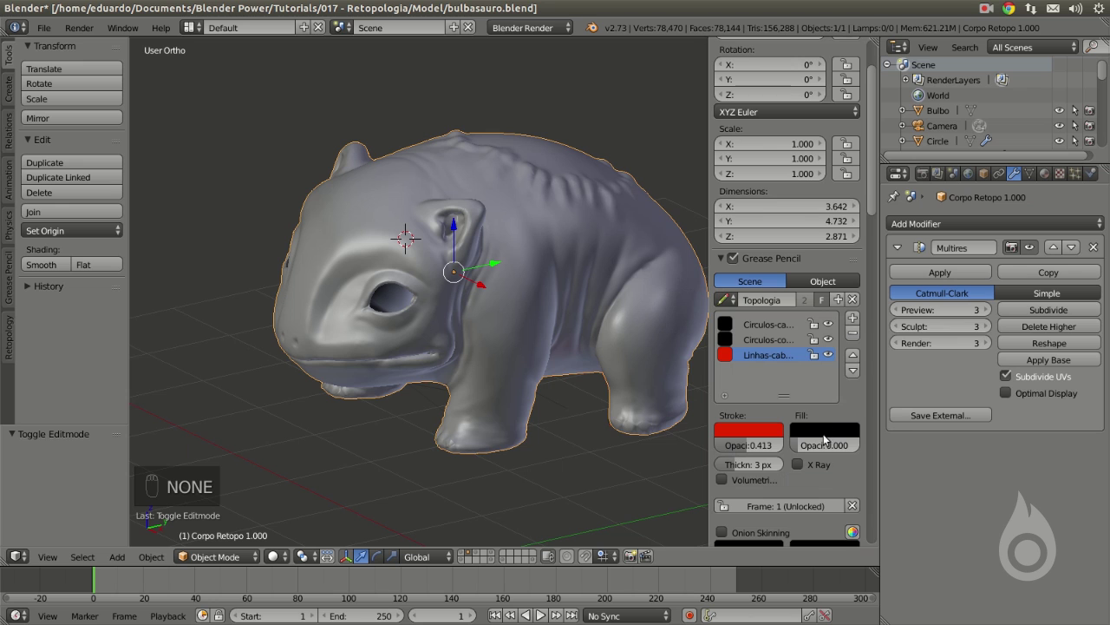
click(810, 462)
- Show the RetopoFlow retopology tools while viewing the whole body
middle_drag(598, 390, 559, 382)
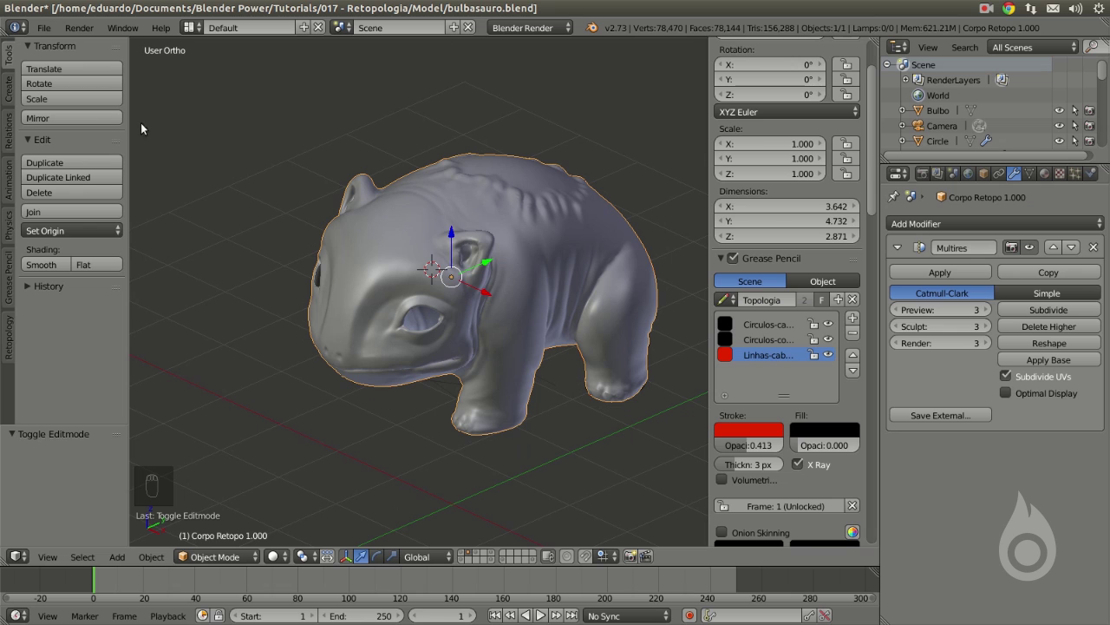
click(10, 334)
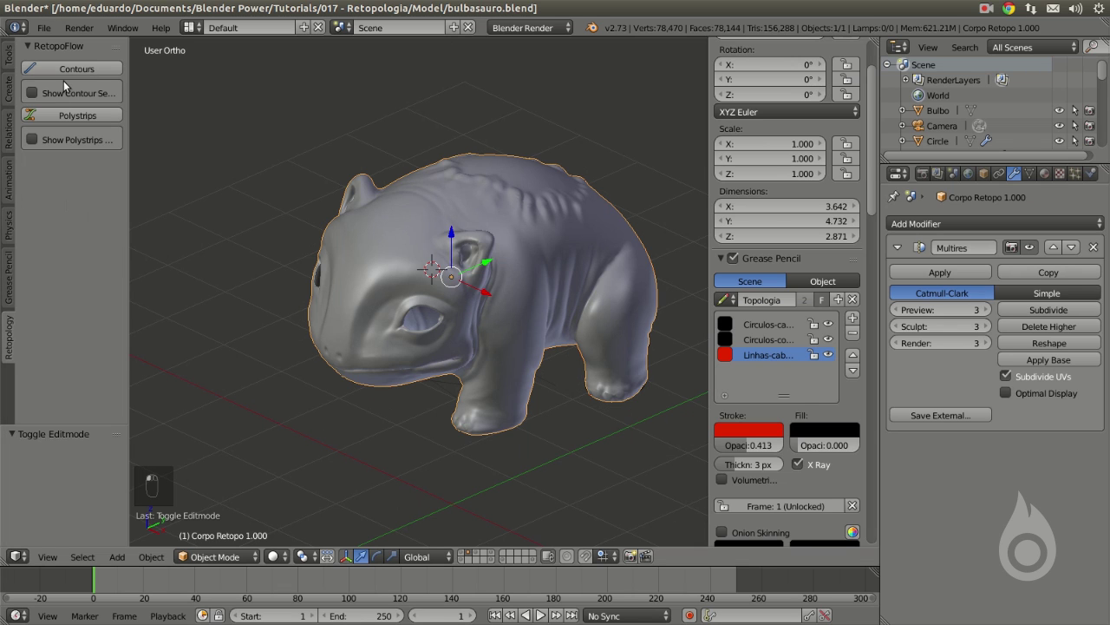